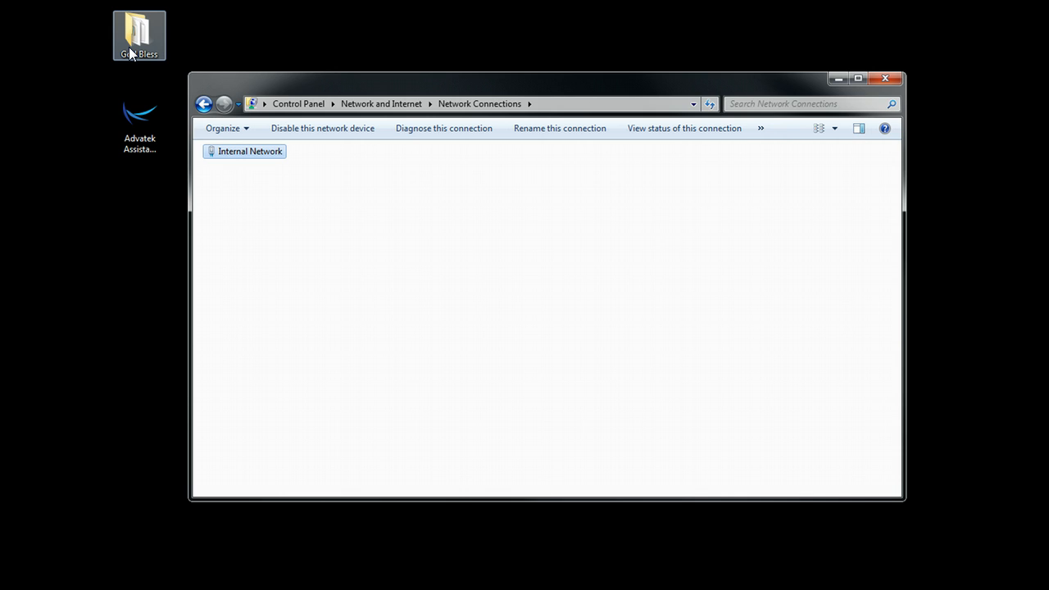
# Open the Internet Protocol Version 4 properties of the Internal Network connection.
pyautogui.click(131, 47)
pyautogui.click(144, 142)
pyautogui.click(258, 154)
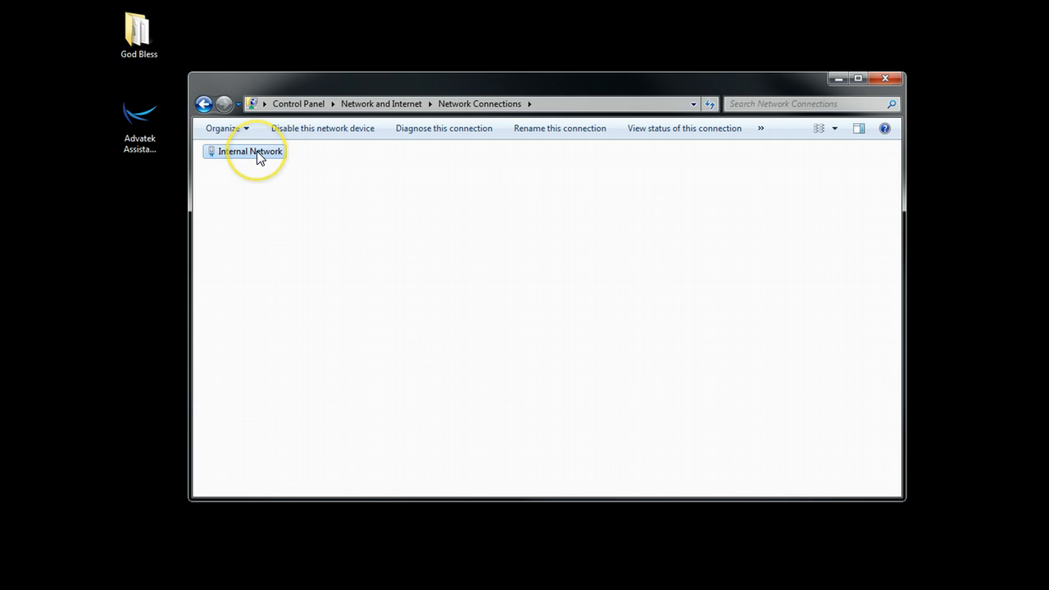
pyautogui.rightClick(258, 154)
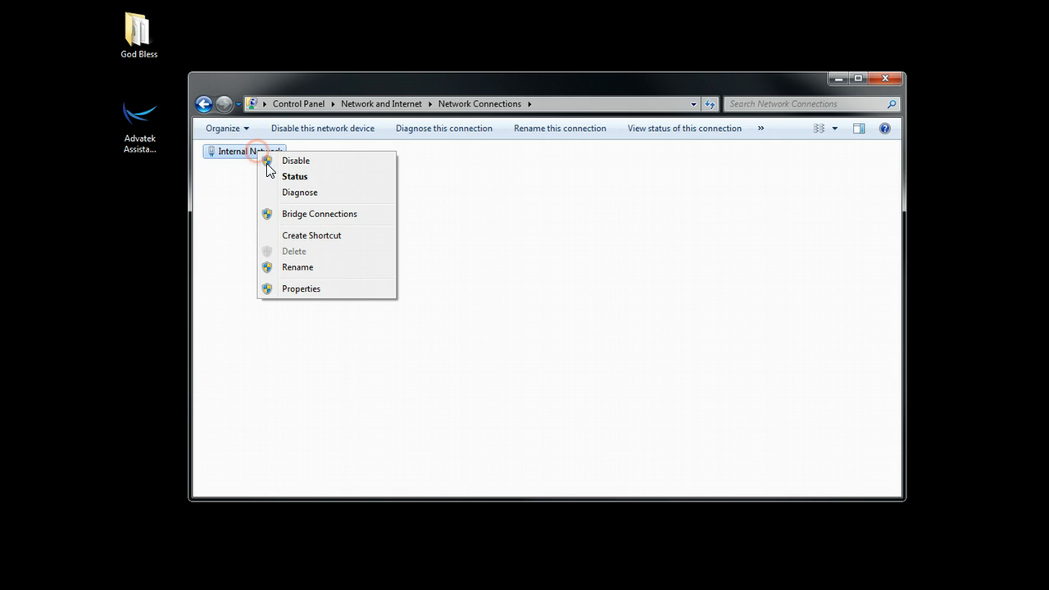
pyautogui.click(331, 289)
pyautogui.doubleClick(330, 303)
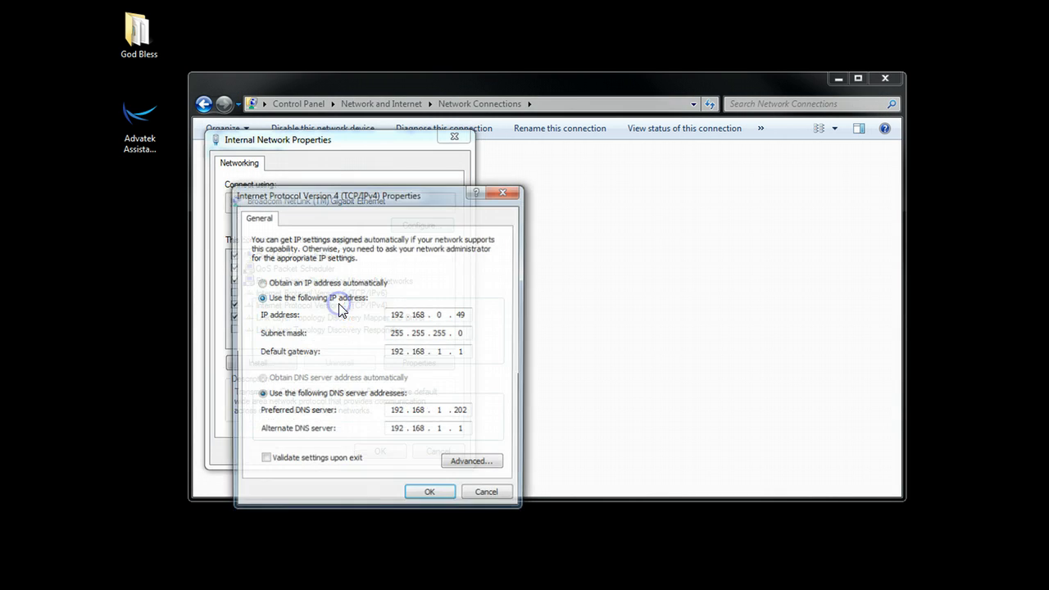
# Check the static IP address's last octet, save the IPv4 configuration with the existing gateway, and close the connection properties.
pyautogui.click(406, 312)
pyautogui.doubleClick(459, 314)
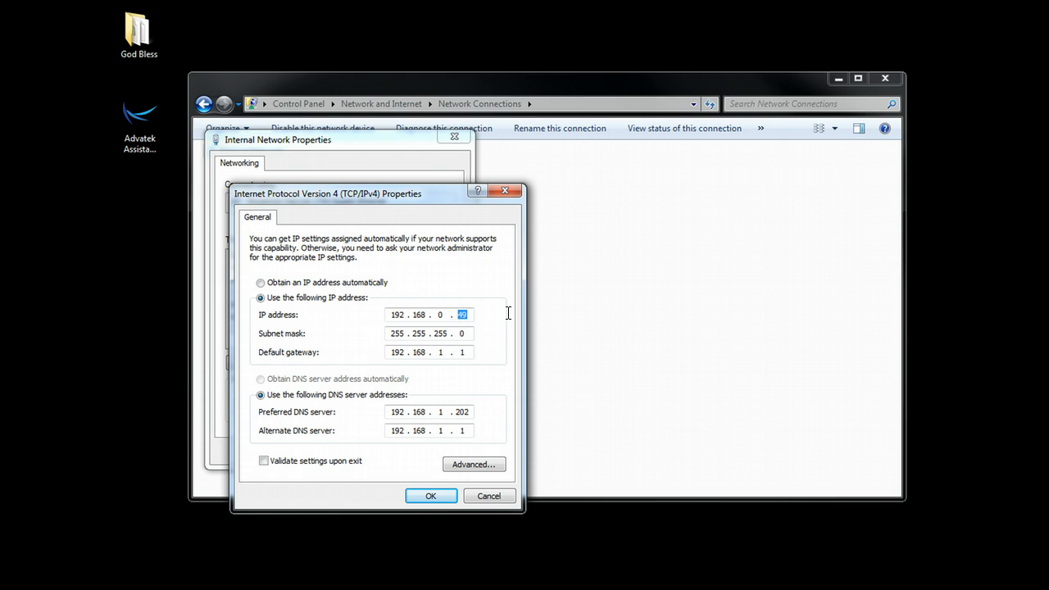
pyautogui.moveTo(471, 316)
pyautogui.mouseDown()
pyautogui.moveTo(448, 320)
pyautogui.moveTo(456, 314)
pyautogui.mouseUp()
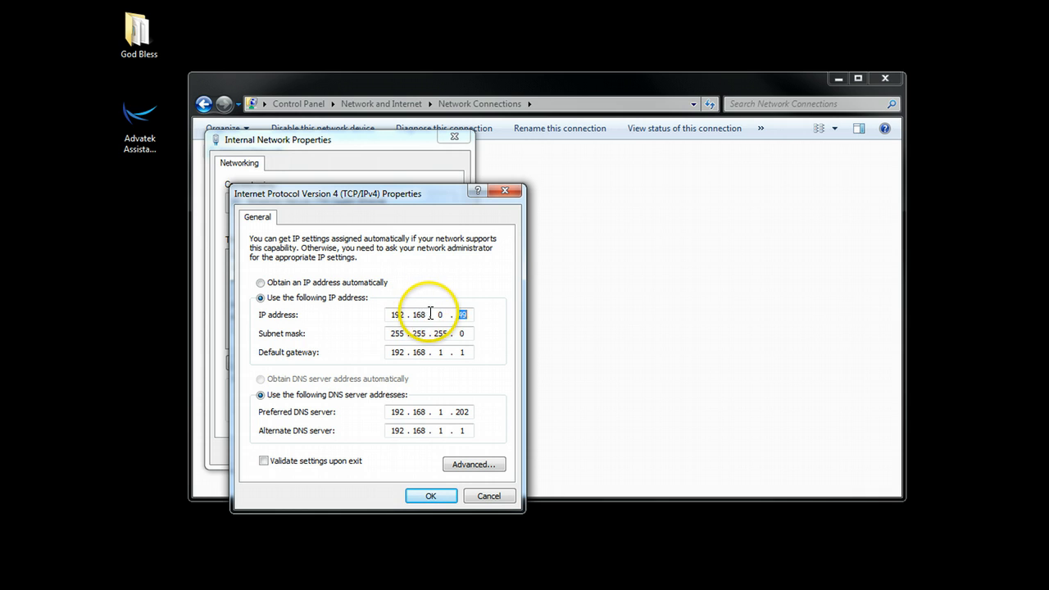
pyautogui.click(432, 496)
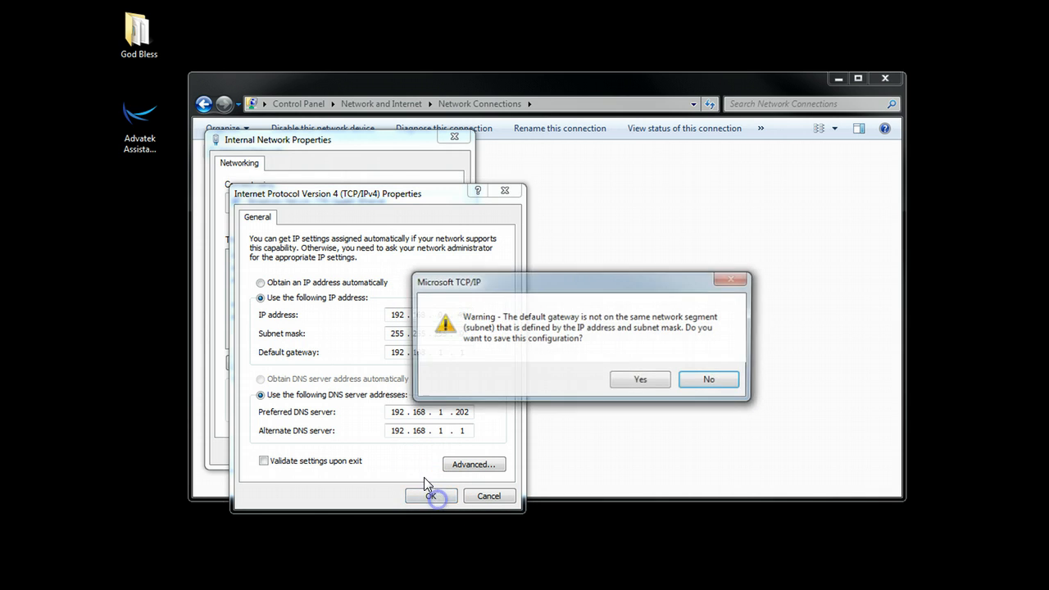
pyautogui.click(612, 385)
pyautogui.click(385, 451)
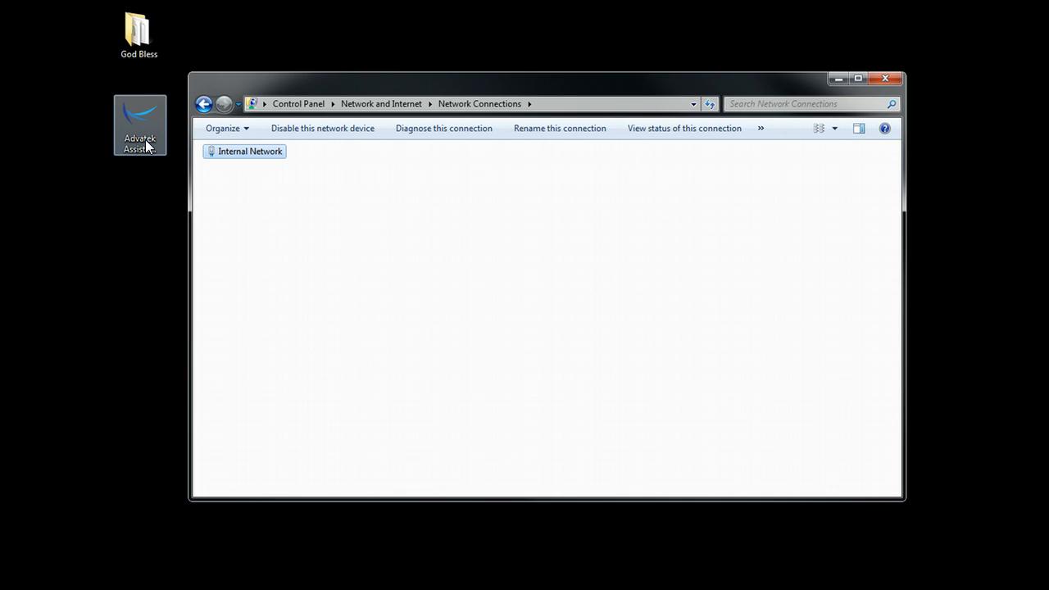
# Ping 192.168.0.50 from a command prompt to test the controller's connection, and close the prompt.
pyautogui.press('super')
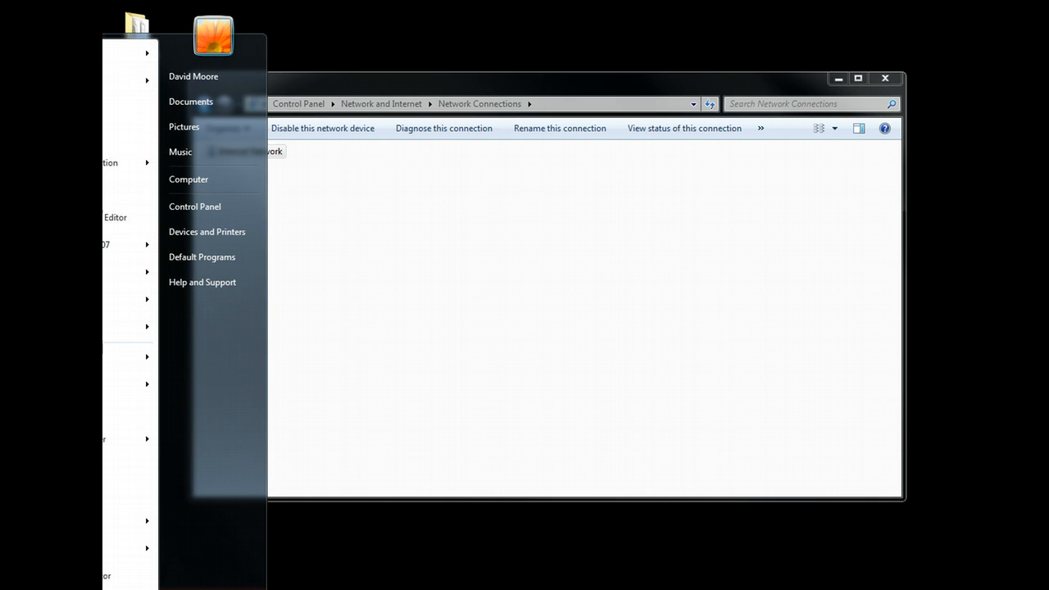
pyautogui.write('cmd')
pyautogui.press('Return')
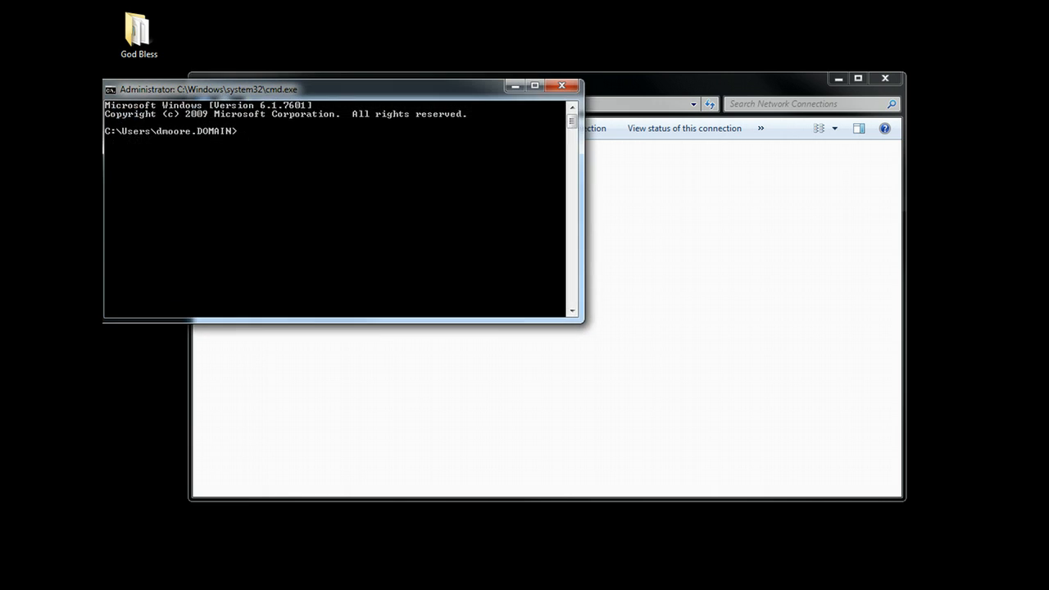
pyautogui.click(326, 250)
pyautogui.write('ping 192.168')
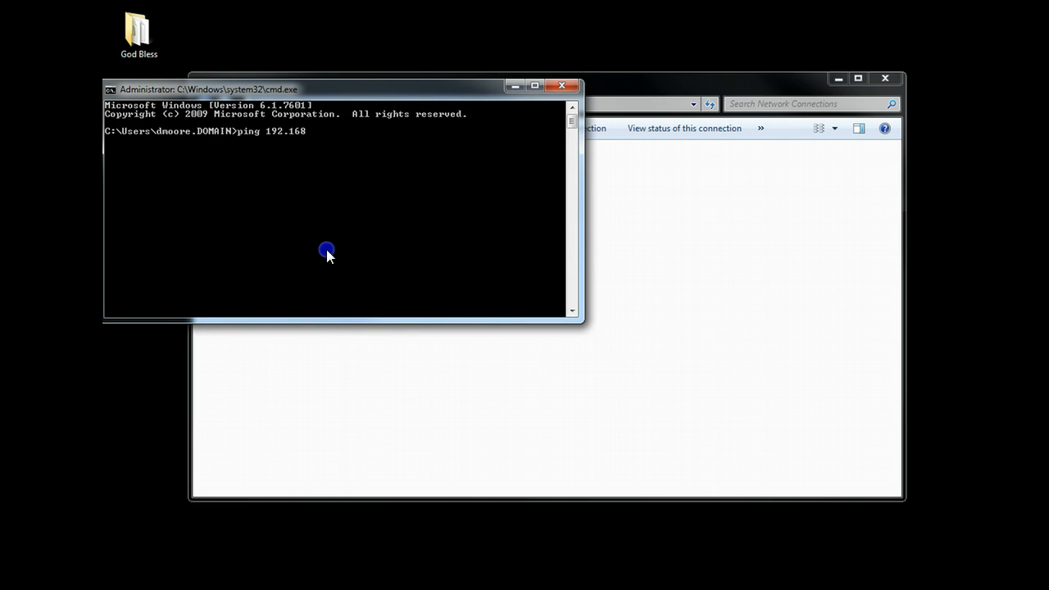
pyautogui.write('.0.50')
pyautogui.press('Return')
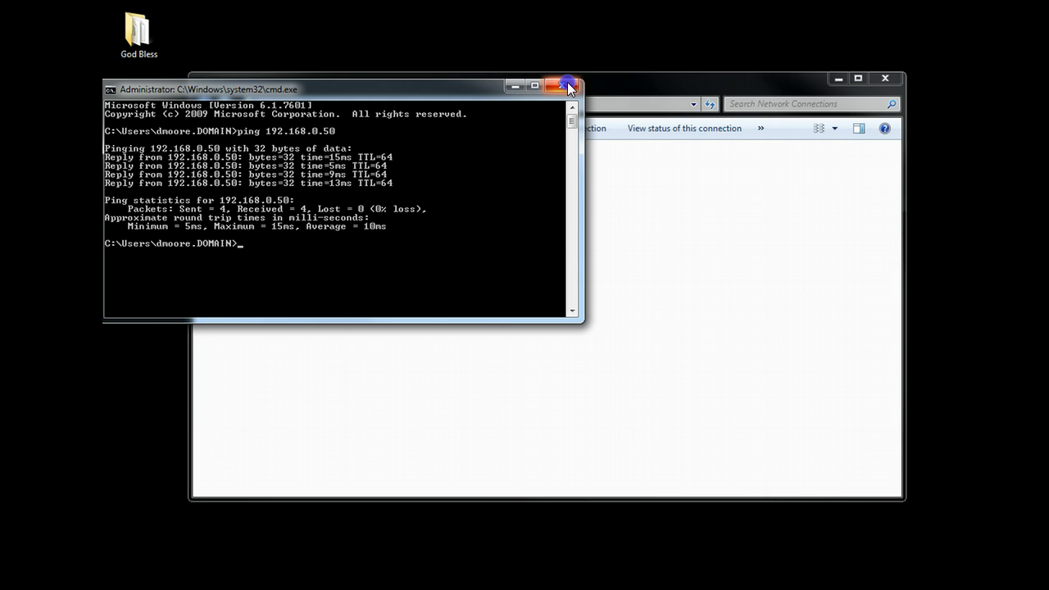
pyautogui.click(568, 84)
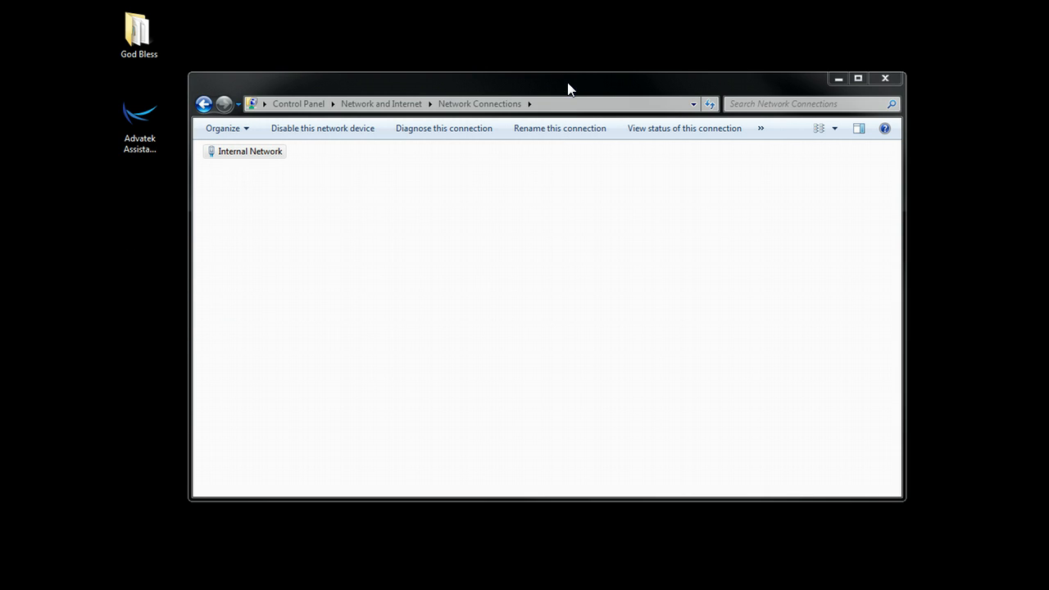
# Minimize Network Connections, launch Advatek Lights Assistant and search for network devices.
pyautogui.click(837, 83)
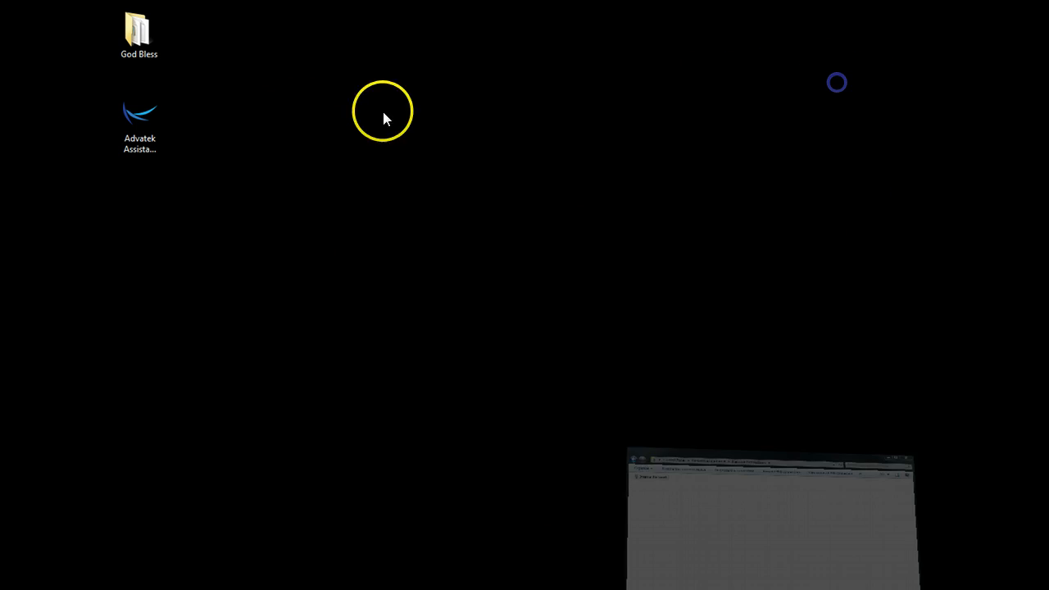
pyautogui.doubleClick(136, 129)
pyautogui.click(612, 335)
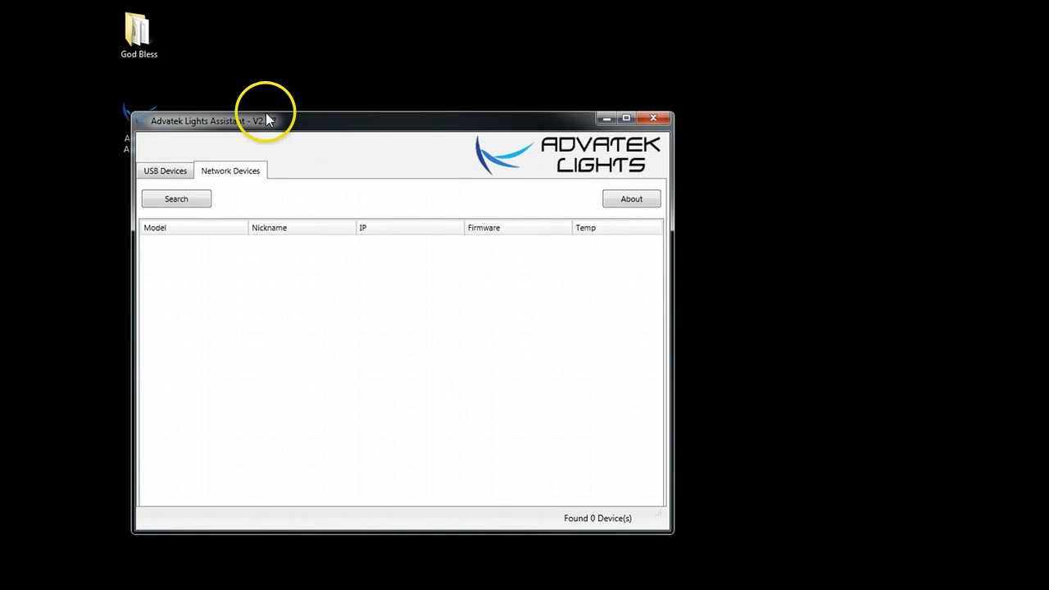
pyautogui.moveTo(267, 121); pyautogui.dragTo(342, 85)
pyautogui.click(254, 164)
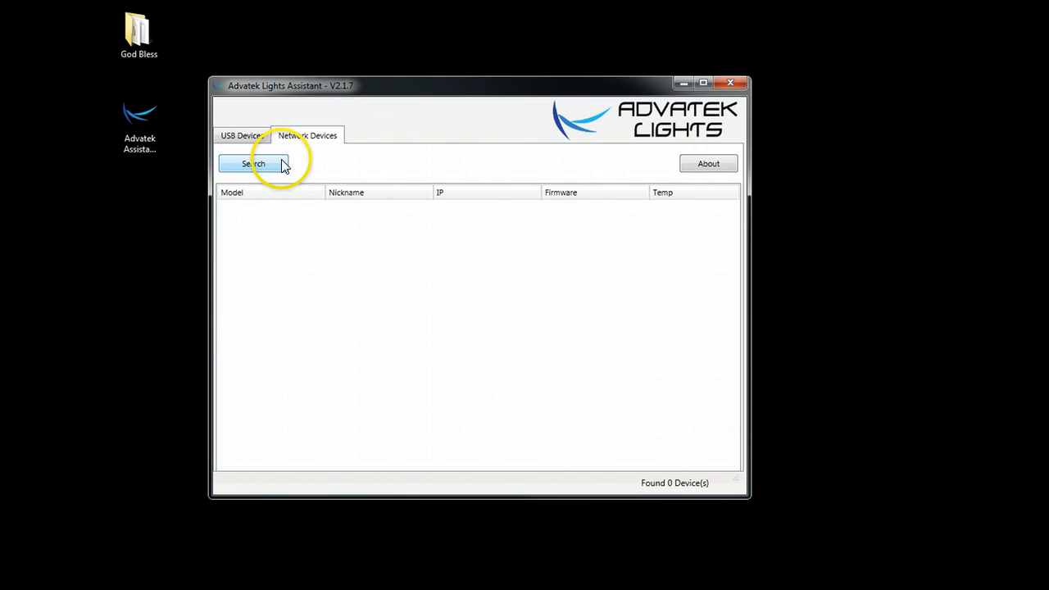
# Open the PixLite 16 controller's configuration and review its network and control settings.
pyautogui.click(295, 208)
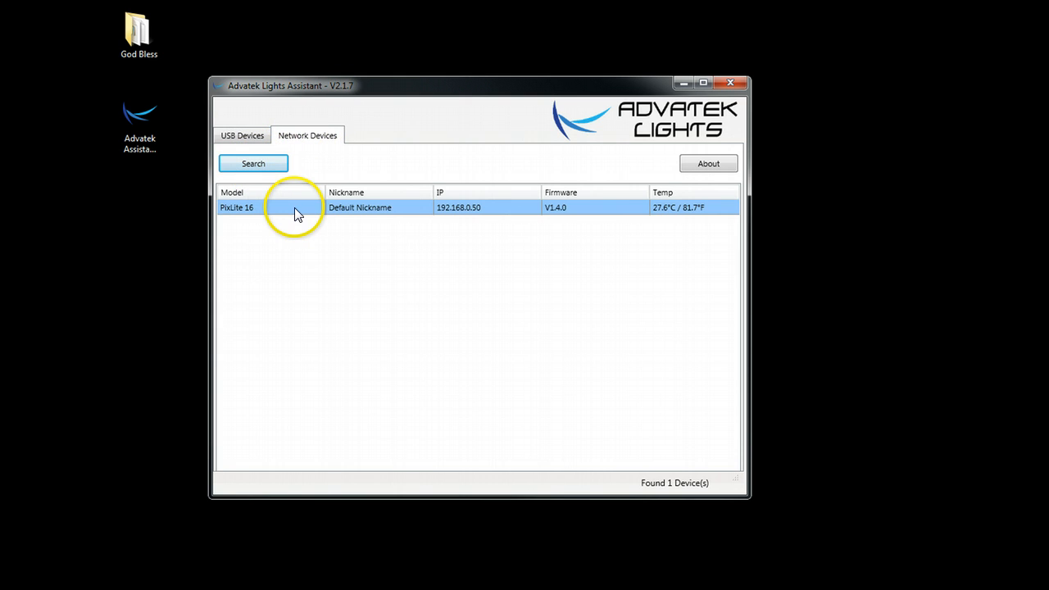
pyautogui.click(456, 208)
pyautogui.click(455, 207)
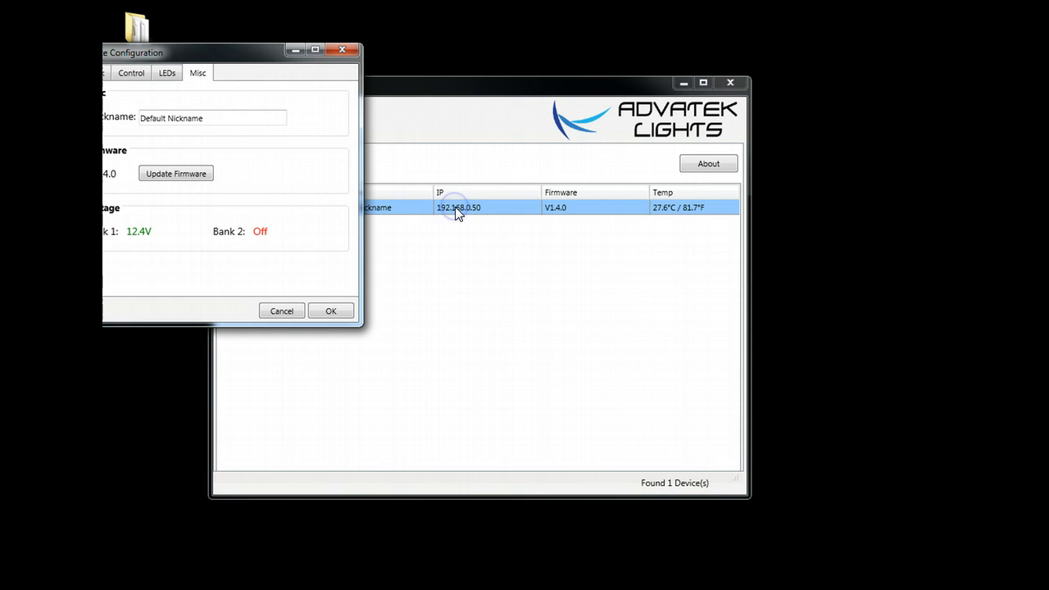
pyautogui.moveTo(182, 51); pyautogui.dragTo(483, 90)
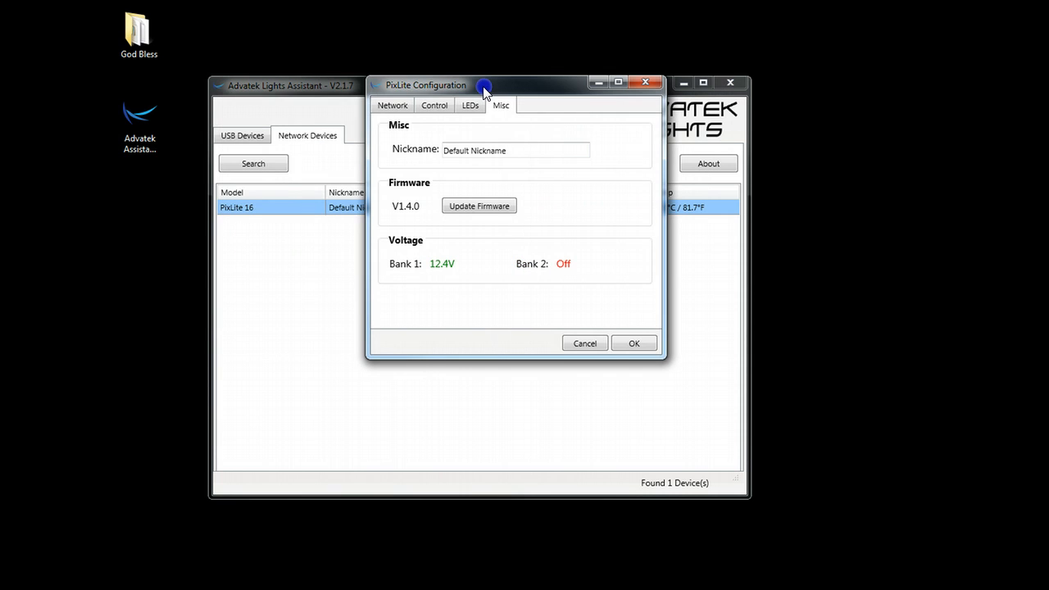
pyautogui.click(385, 108)
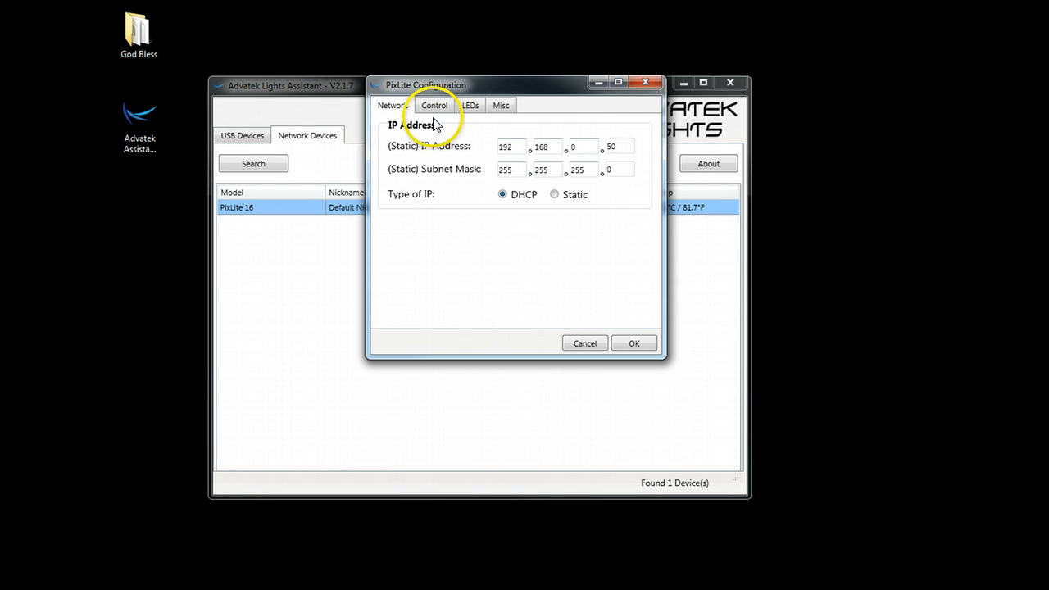
pyautogui.click(424, 109)
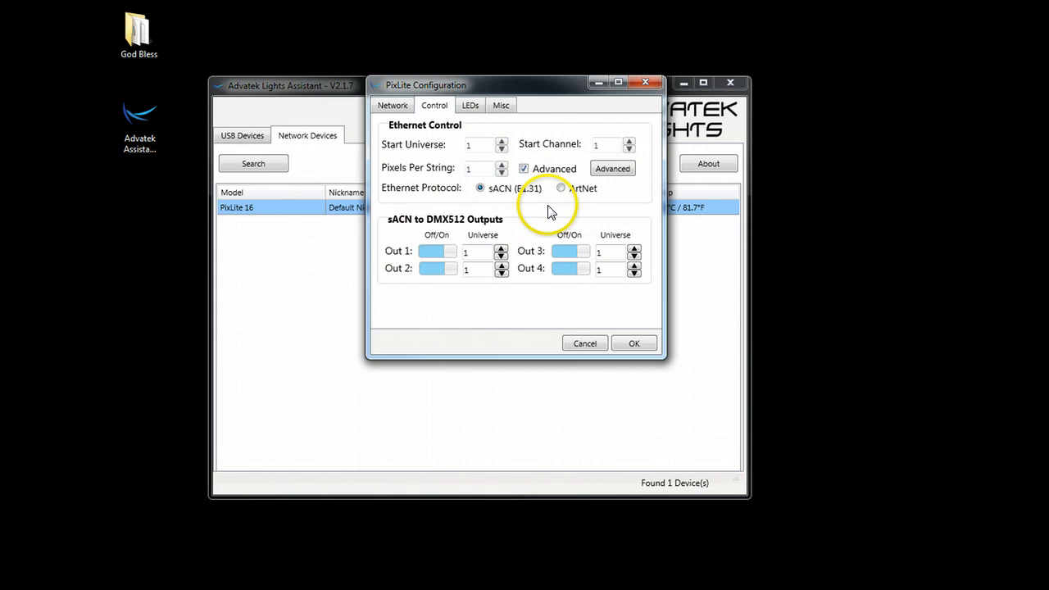
# Set the LED pixels' RGB order to GBR.
pyautogui.click(470, 105)
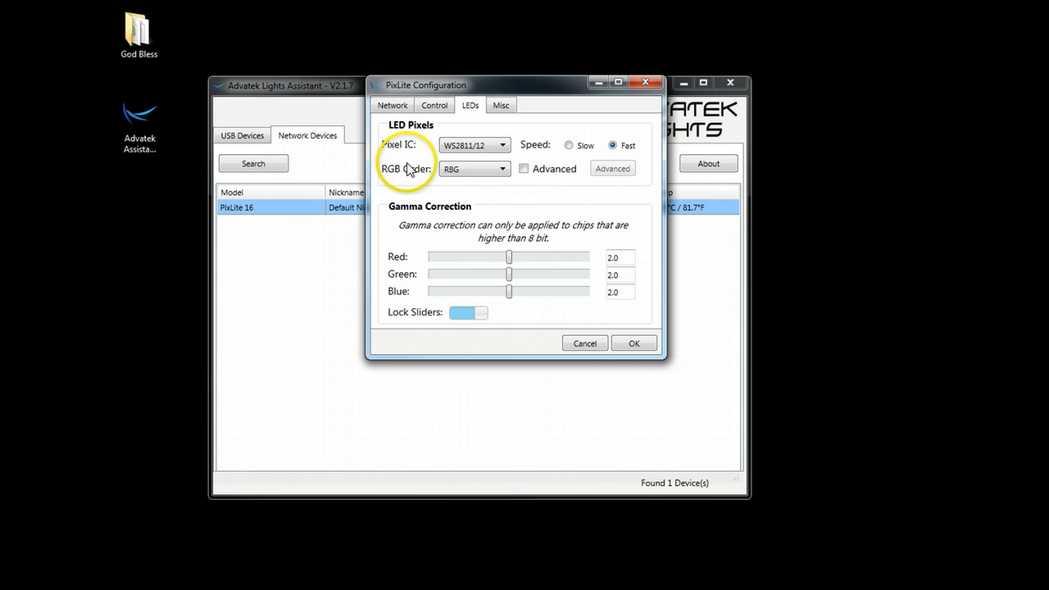
pyautogui.click(472, 166)
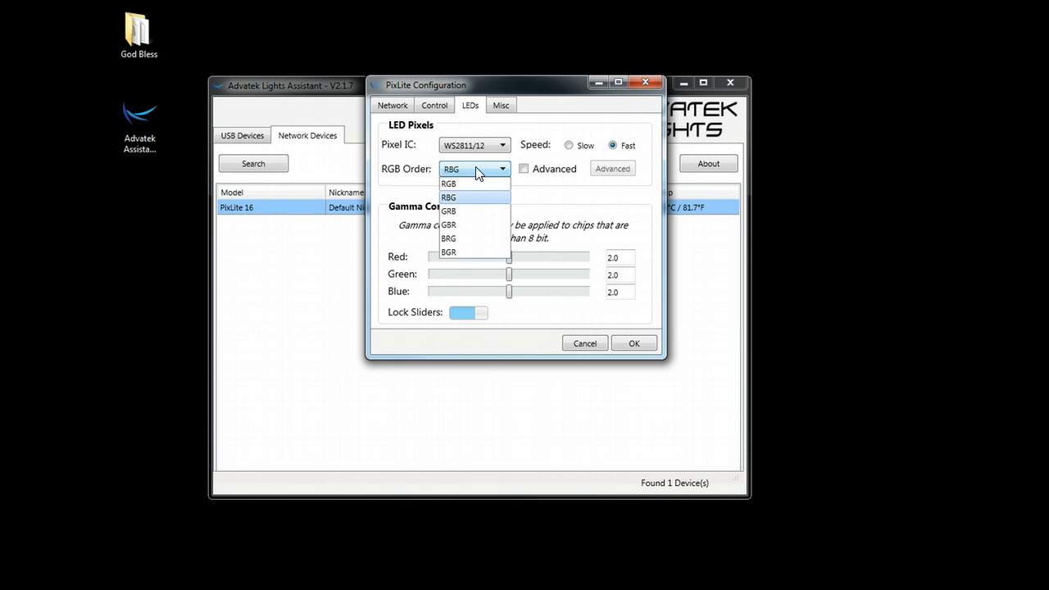
pyautogui.click(455, 224)
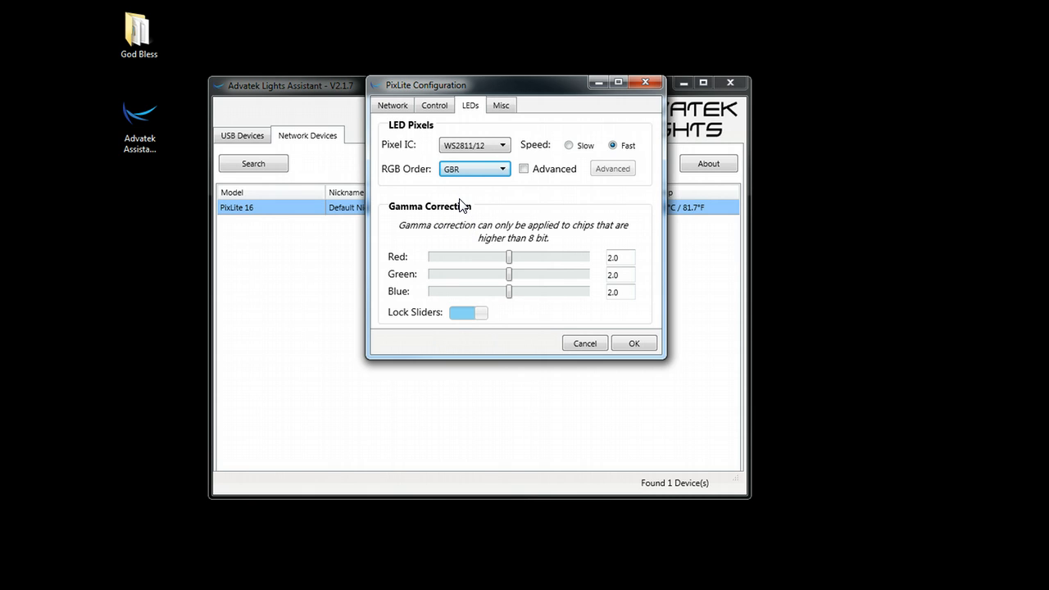
# Review the miscellaneous and LED settings, and open the advanced string configuration for Ethernet control.
pyautogui.click(499, 107)
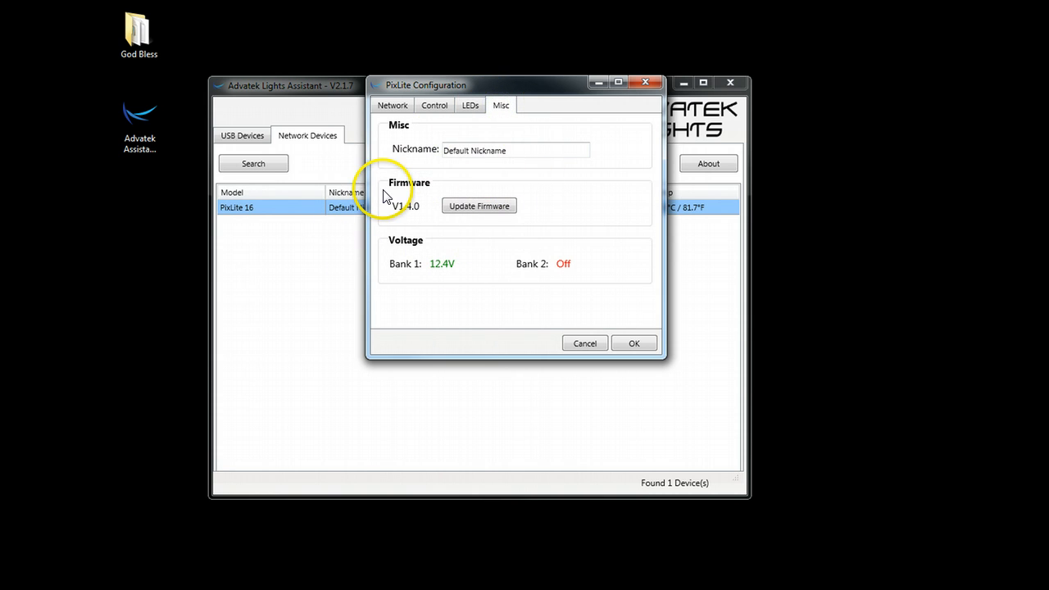
pyautogui.click(469, 104)
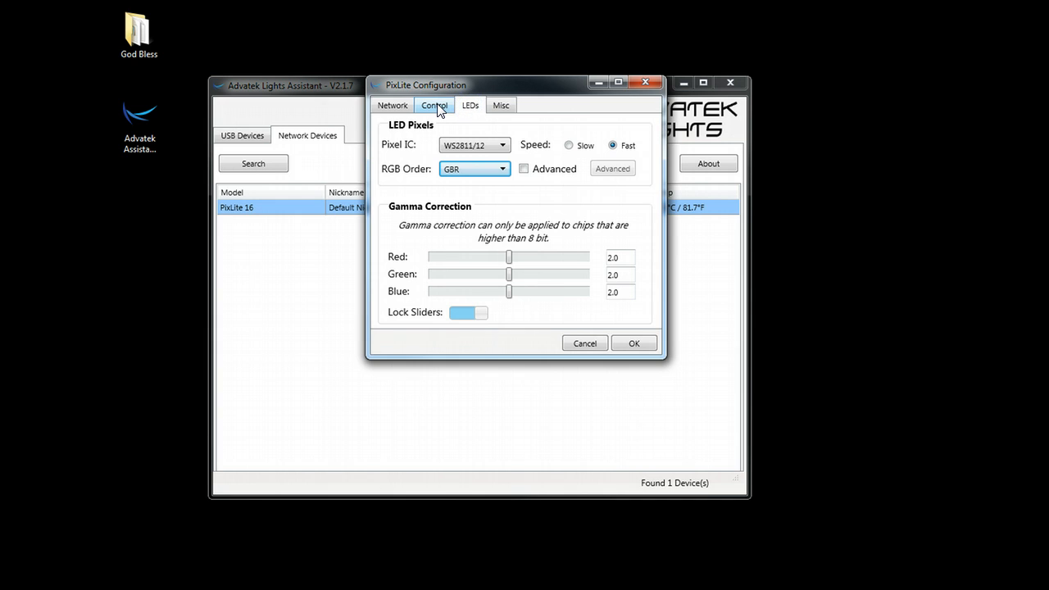
pyautogui.click(436, 105)
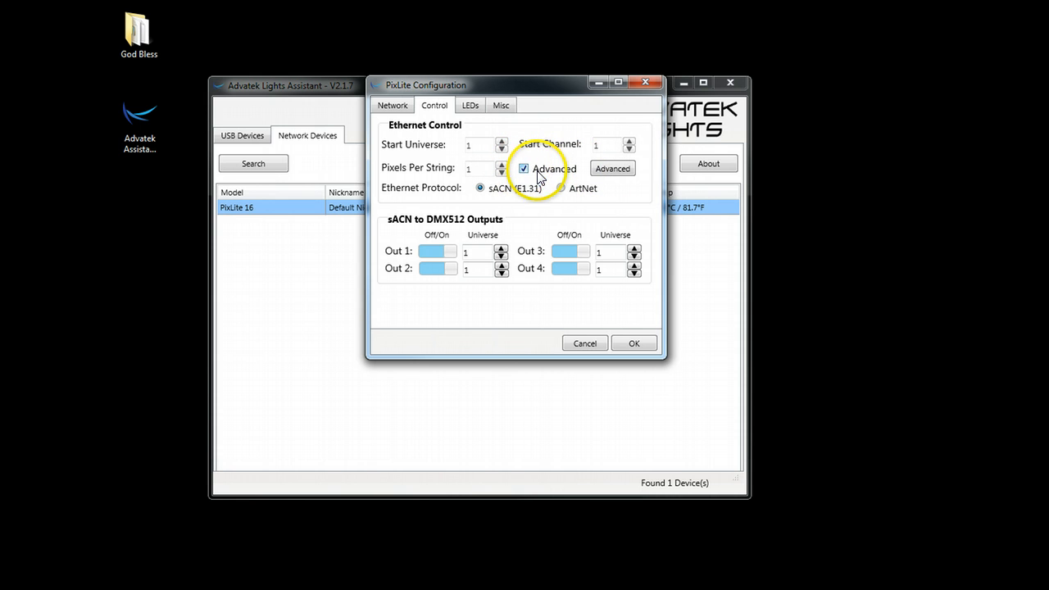
pyautogui.click(612, 168)
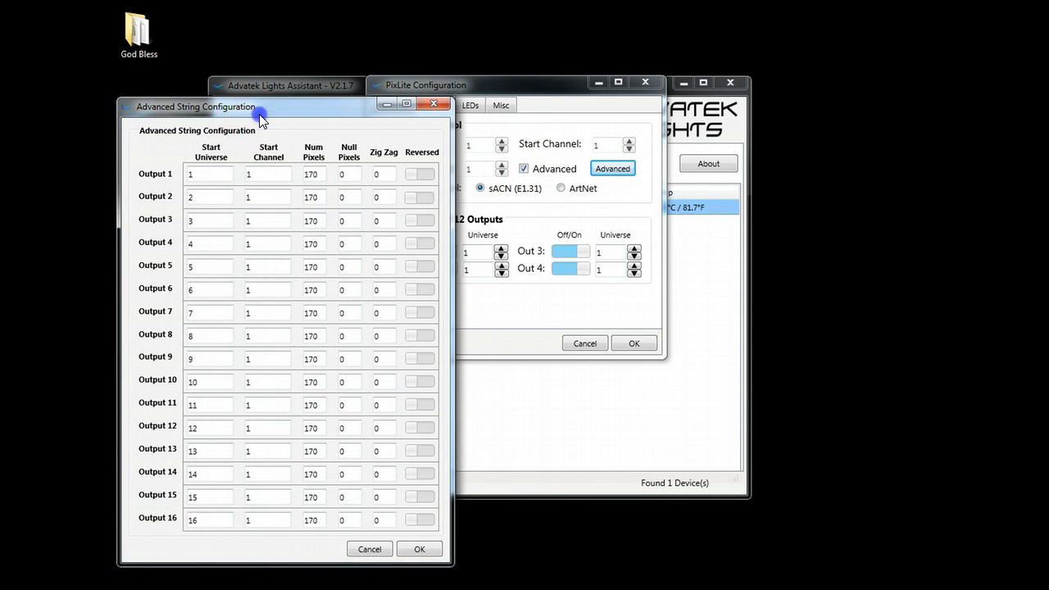
pyautogui.moveTo(259, 114); pyautogui.dragTo(505, 56)
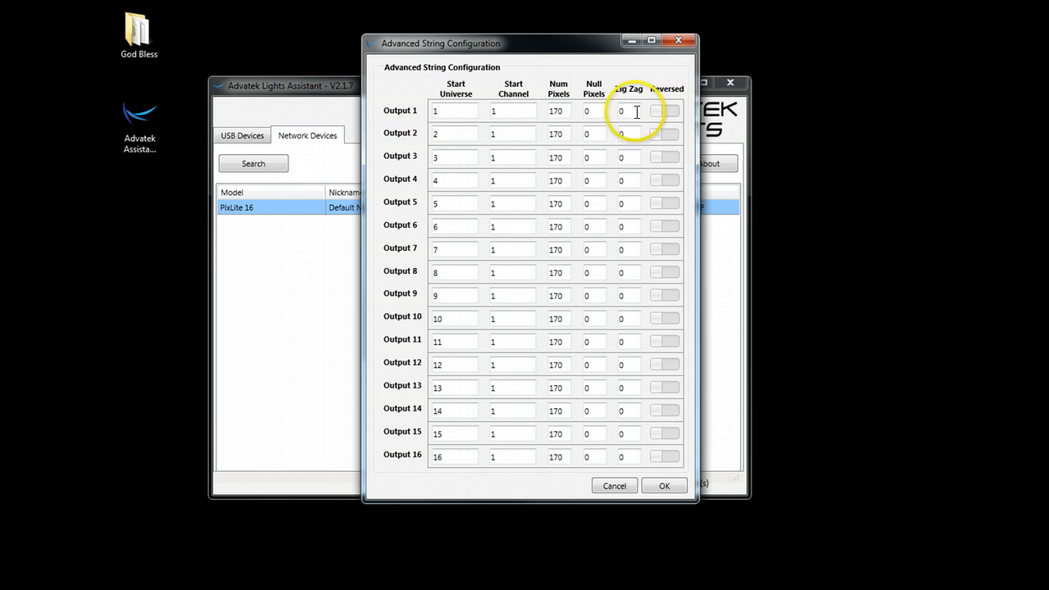
# Set Output 1's number of pixels to 50.
pyautogui.click(461, 112)
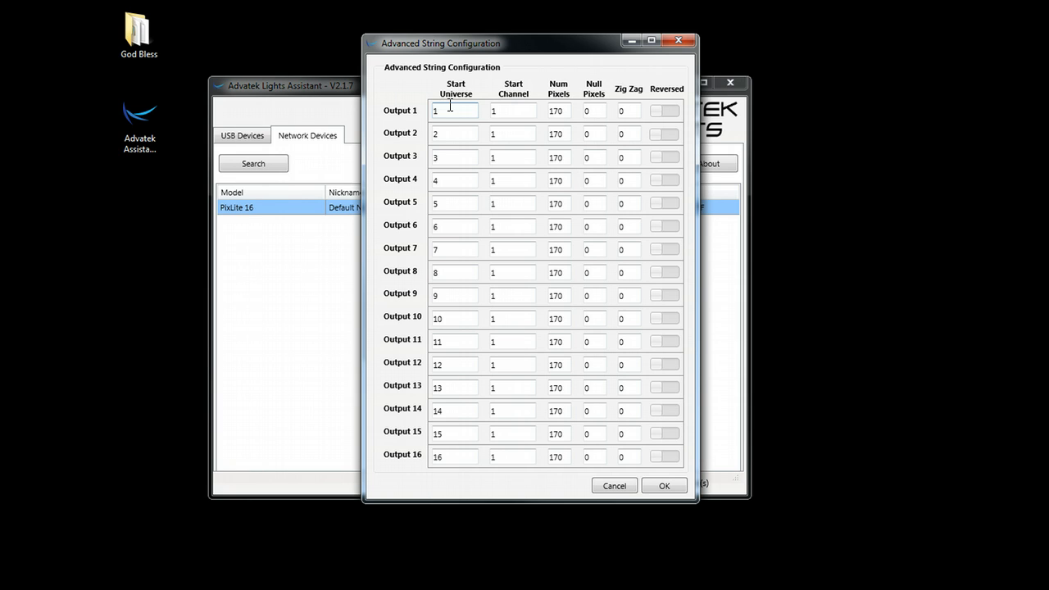
pyautogui.moveTo(571, 110); pyautogui.dragTo(503, 107)
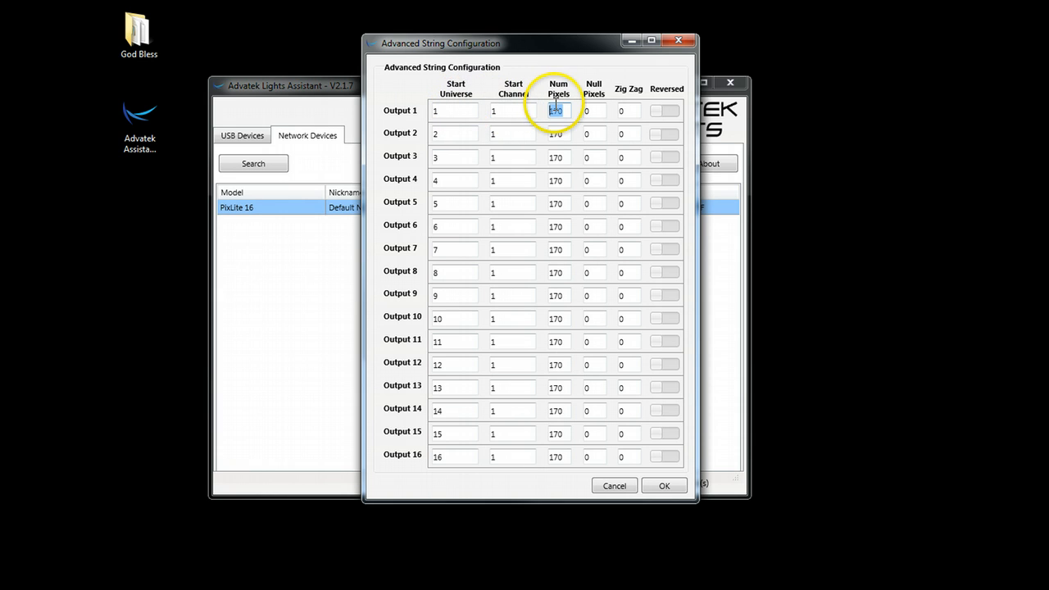
pyautogui.write('50')
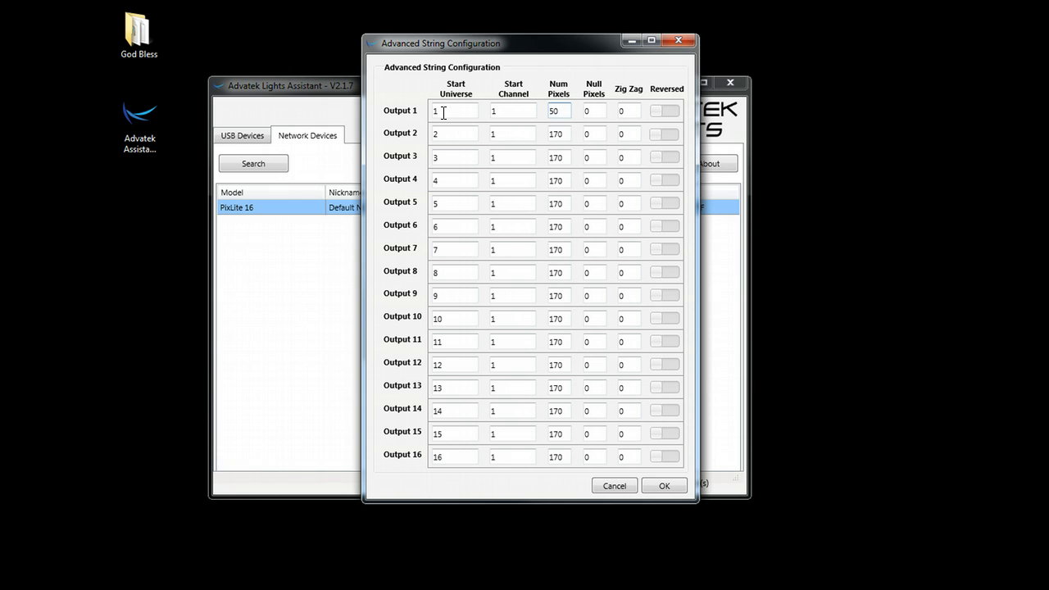
pyautogui.doubleClick(564, 110)
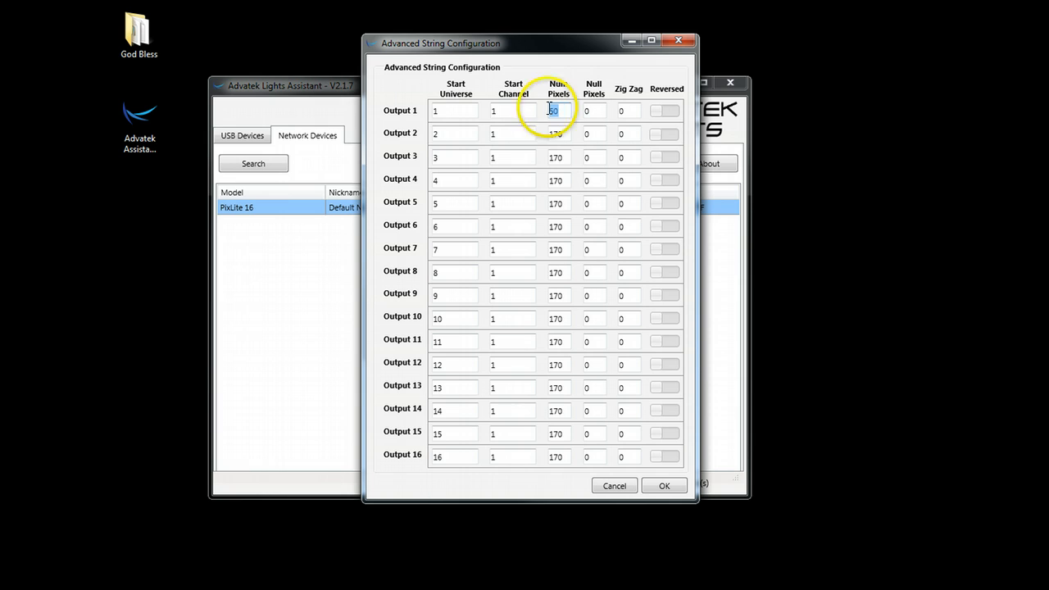
# Set Output 1's start channel to 508 and Output 2's start universe to 1.
pyautogui.click(510, 111)
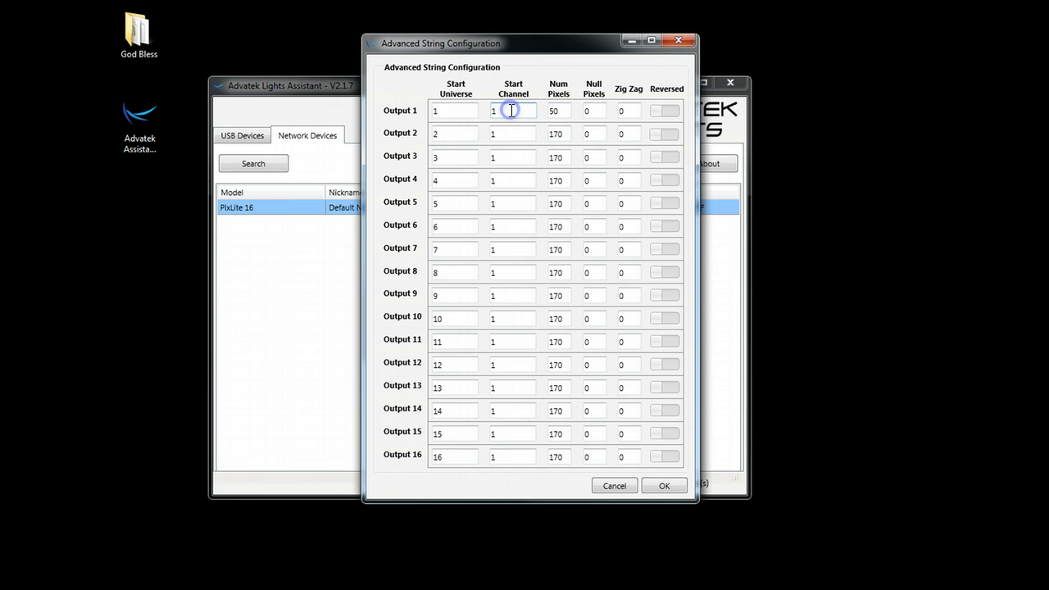
pyautogui.write('-150')
pyautogui.click(457, 131)
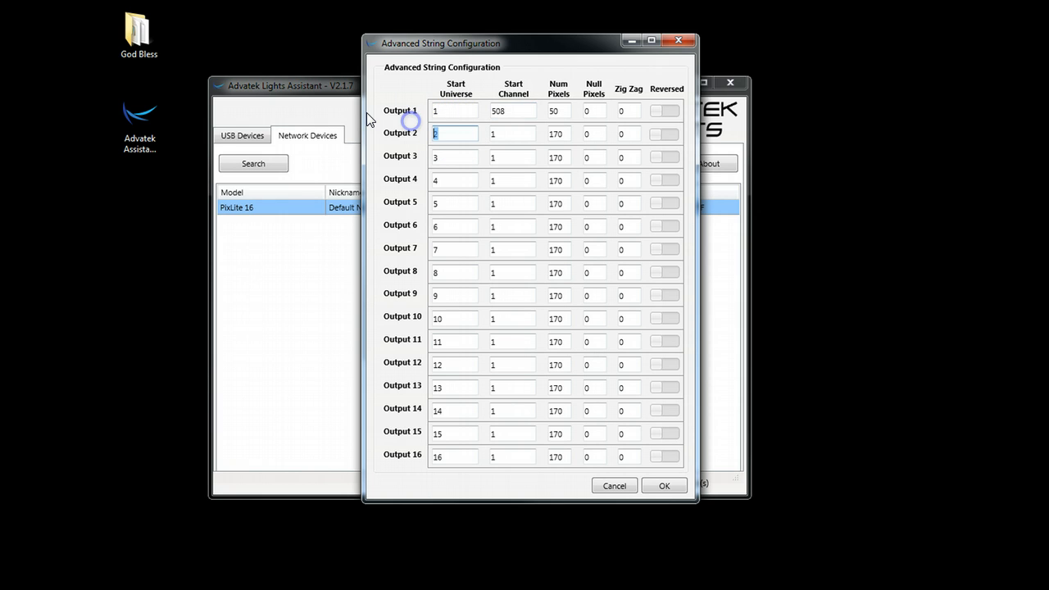
pyautogui.write('1')
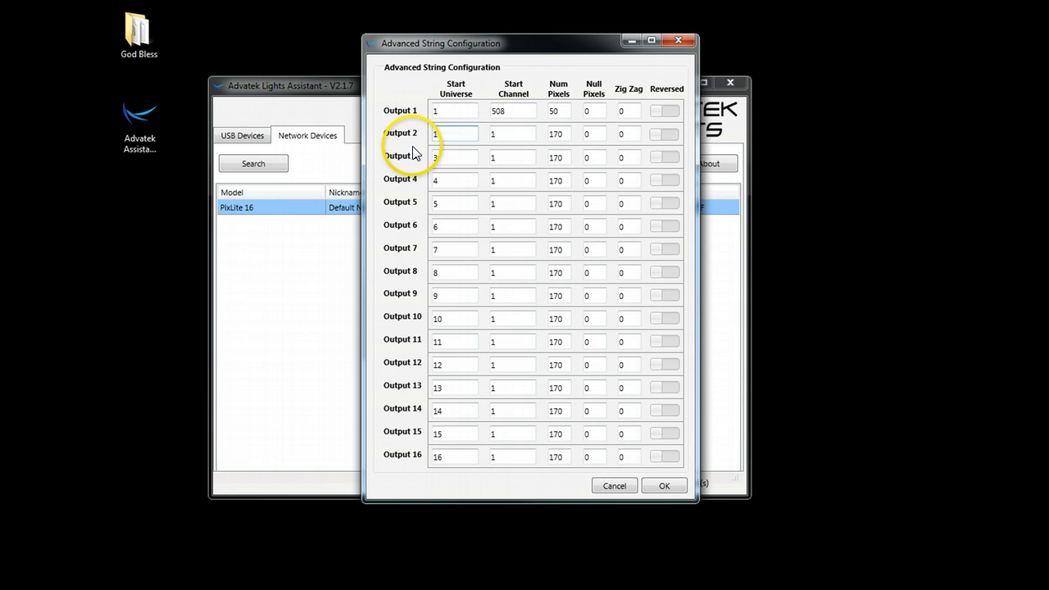
# Set Output 1's start channel to 1, and give Output 2 start channel 151 and 50 pixels.
pyautogui.click(531, 135)
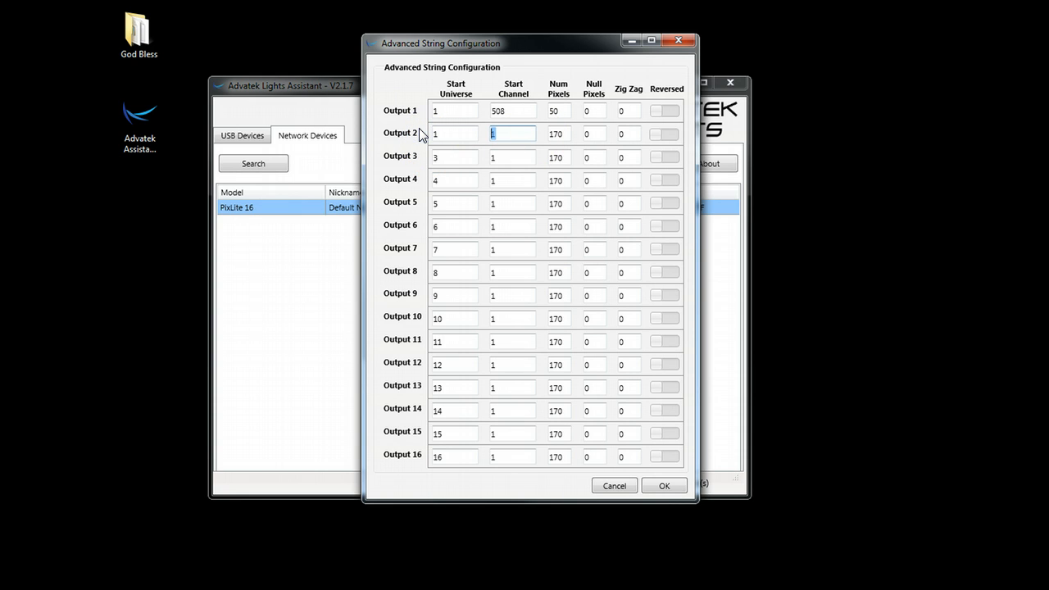
pyautogui.write('151')
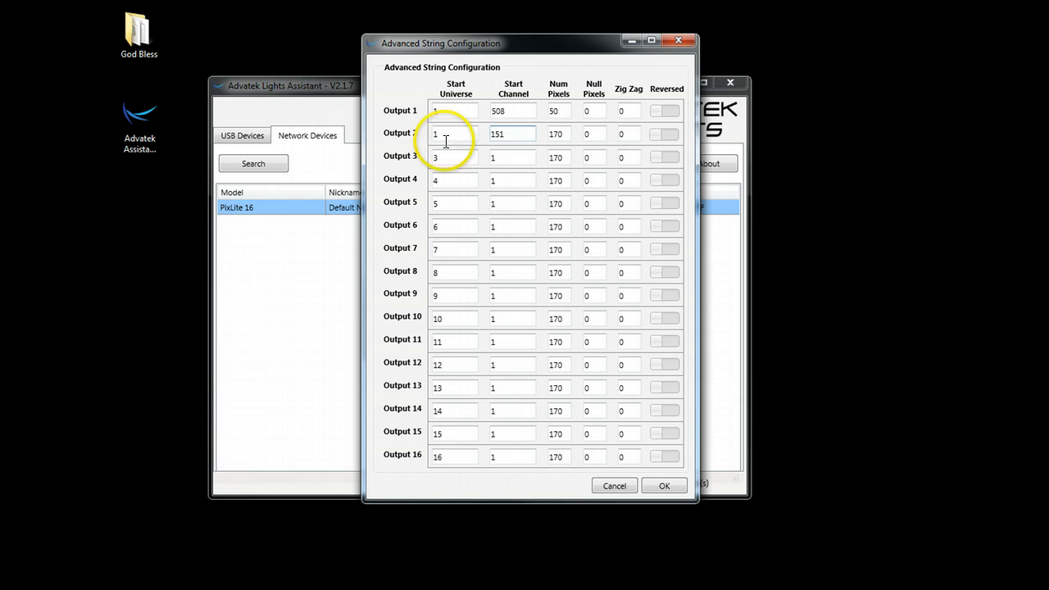
pyautogui.click(503, 107)
pyautogui.write('1')
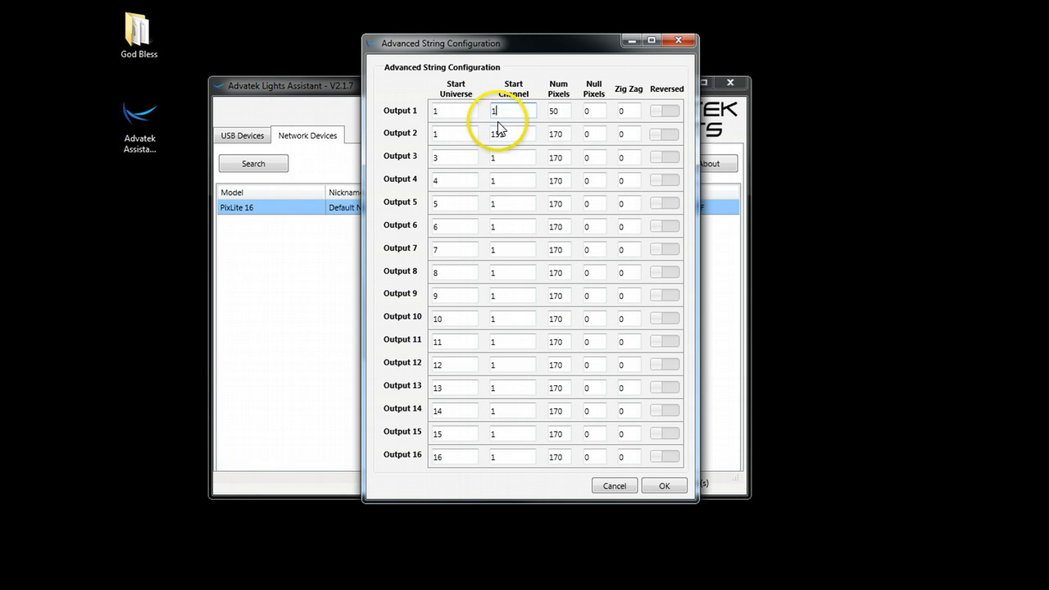
pyautogui.click(576, 134)
pyautogui.write('50')
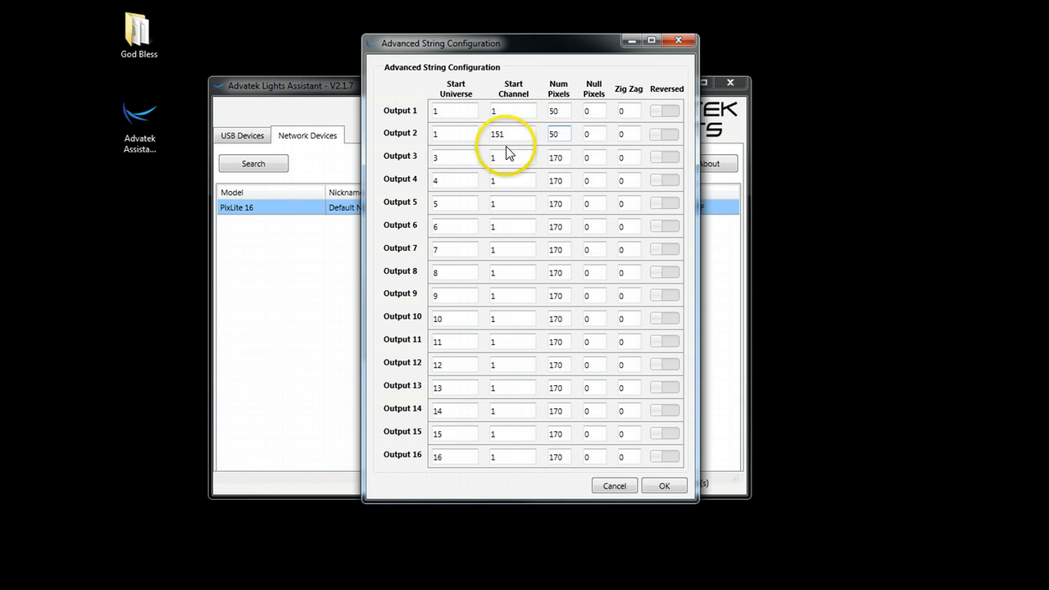
# Set Output 3's start universe to 1.
pyautogui.click(455, 157)
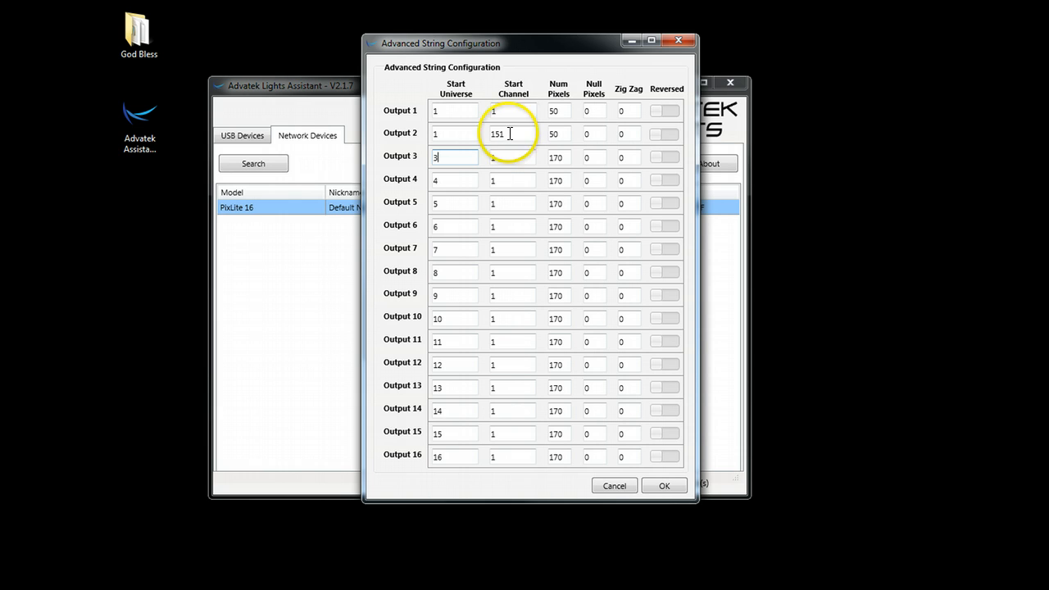
pyautogui.doubleClick(456, 158)
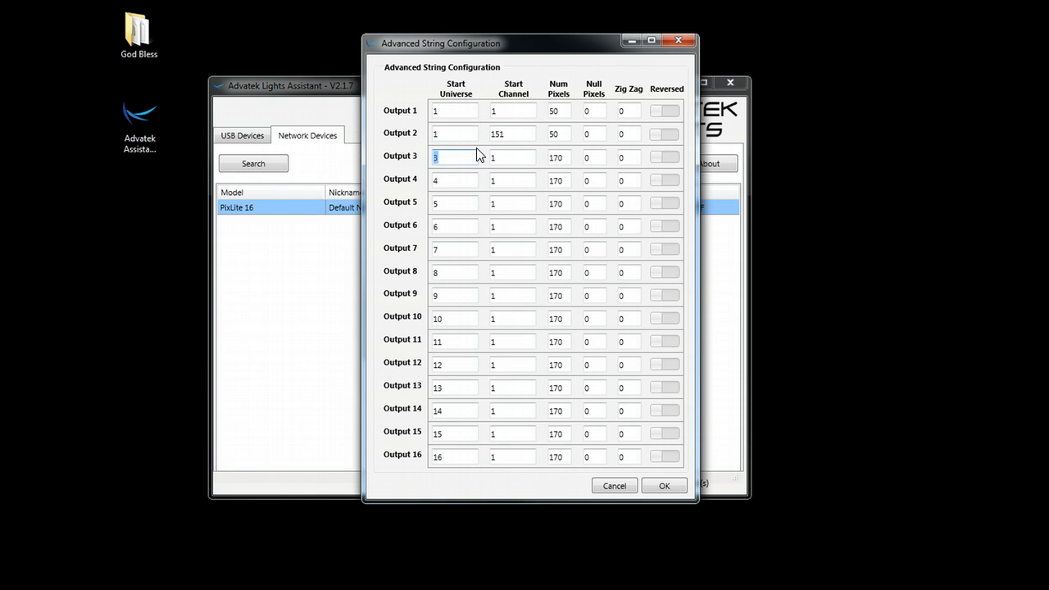
pyautogui.write('1')
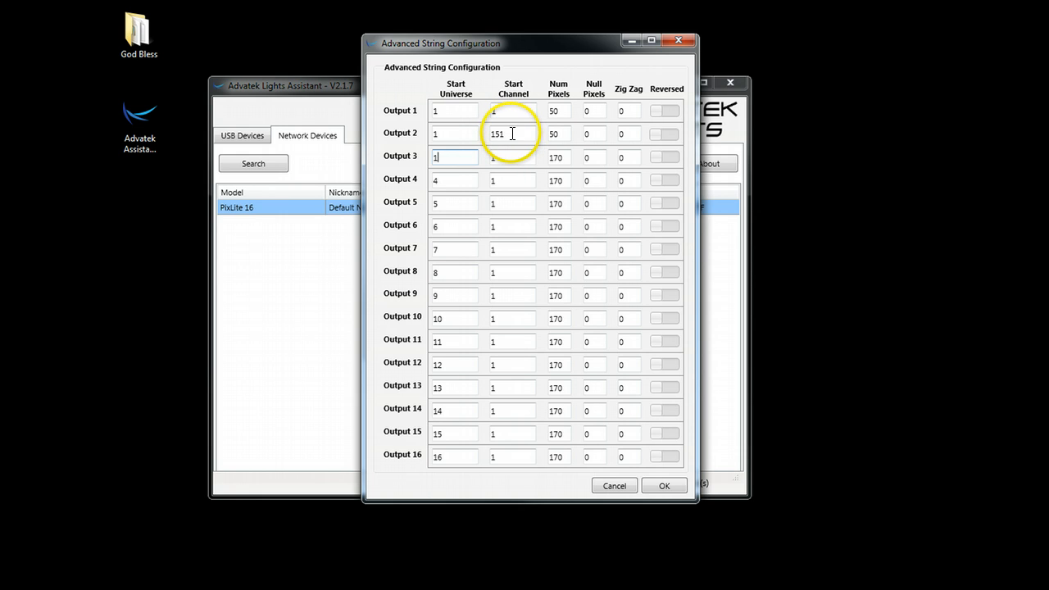
pyautogui.click(511, 134)
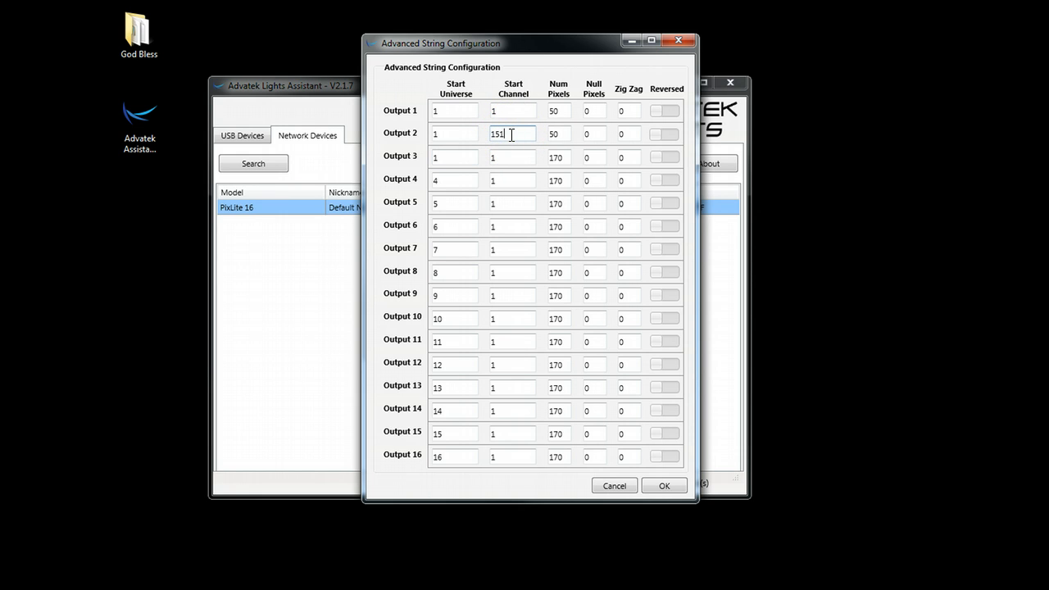
pyautogui.write('-300')
pyautogui.click(512, 136)
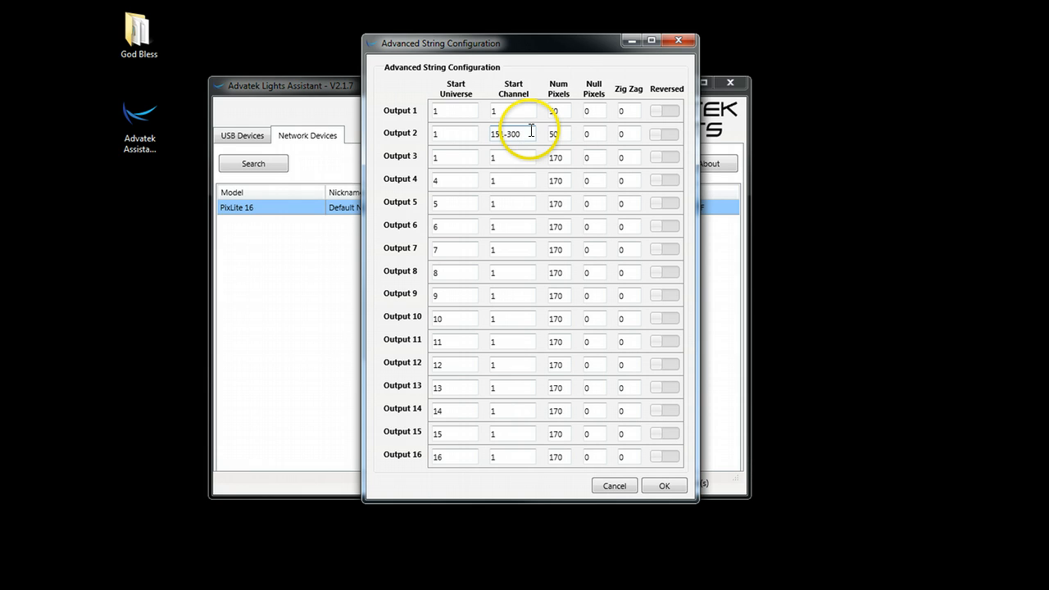
pyautogui.press('BackSpace')
pyautogui.press('BackSpace')
pyautogui.press('BackSpace')
pyautogui.press('BackSpace')
# Set Output 3's start channel to 301 and its number of pixels to 50.
pyautogui.doubleClick(499, 159)
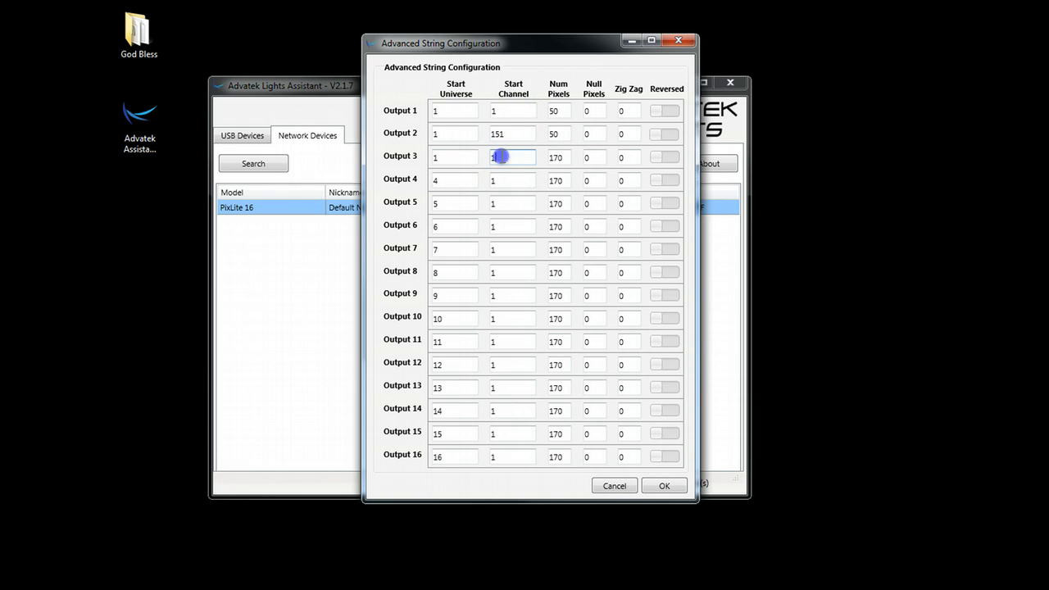
pyautogui.write('301')
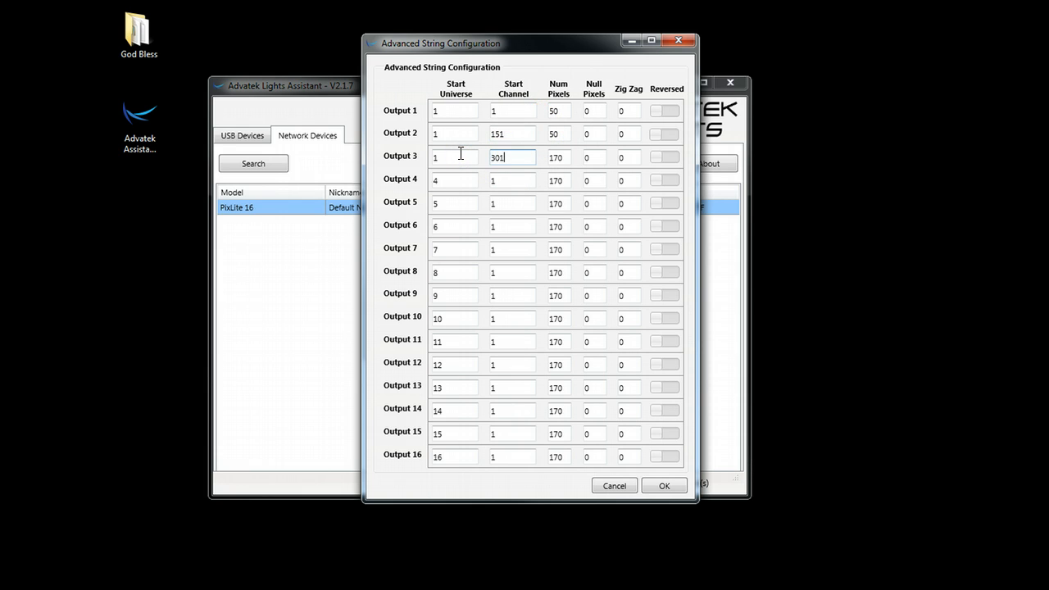
pyautogui.doubleClick(560, 157)
pyautogui.write('50')
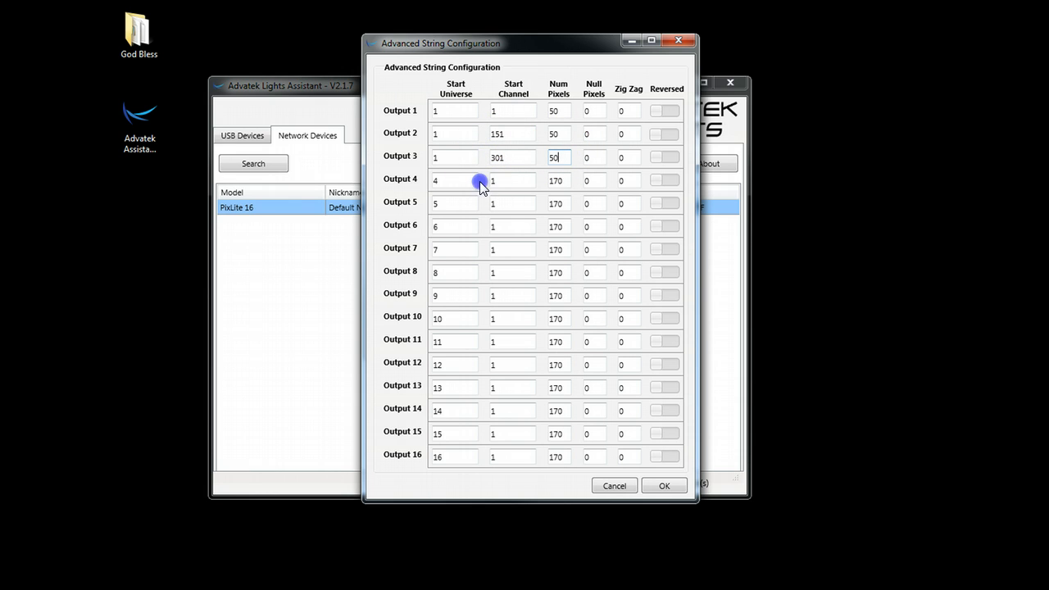
# Accept the advanced string configuration and close the controller's configuration window.
pyautogui.click(460, 179)
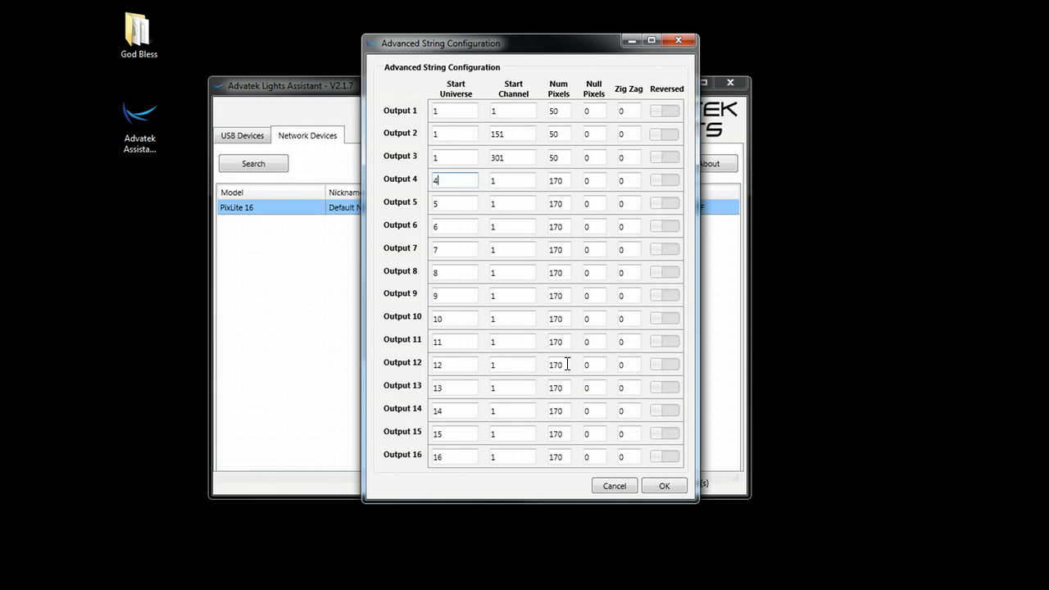
pyautogui.click(663, 485)
pyautogui.click(633, 343)
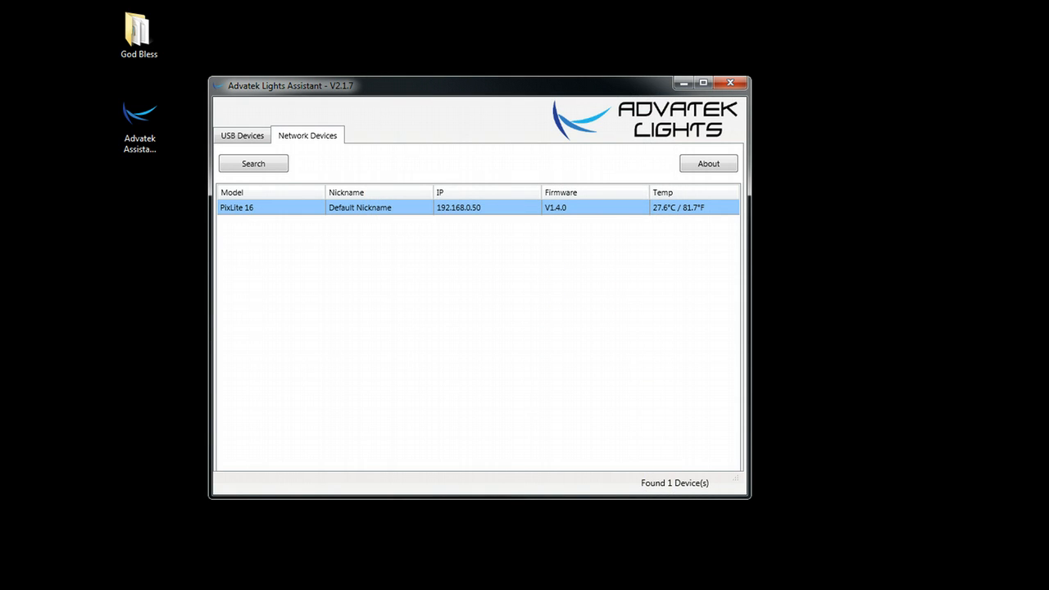
# Launch the Light-O-Rama Sequence Editor.
pyautogui.press('super')
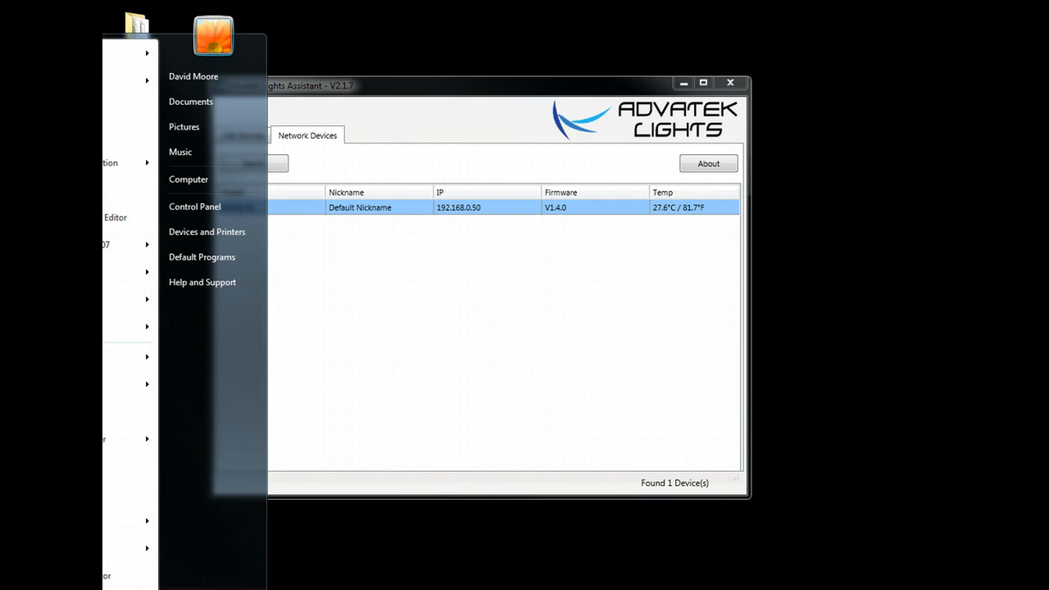
pyautogui.click(117, 216)
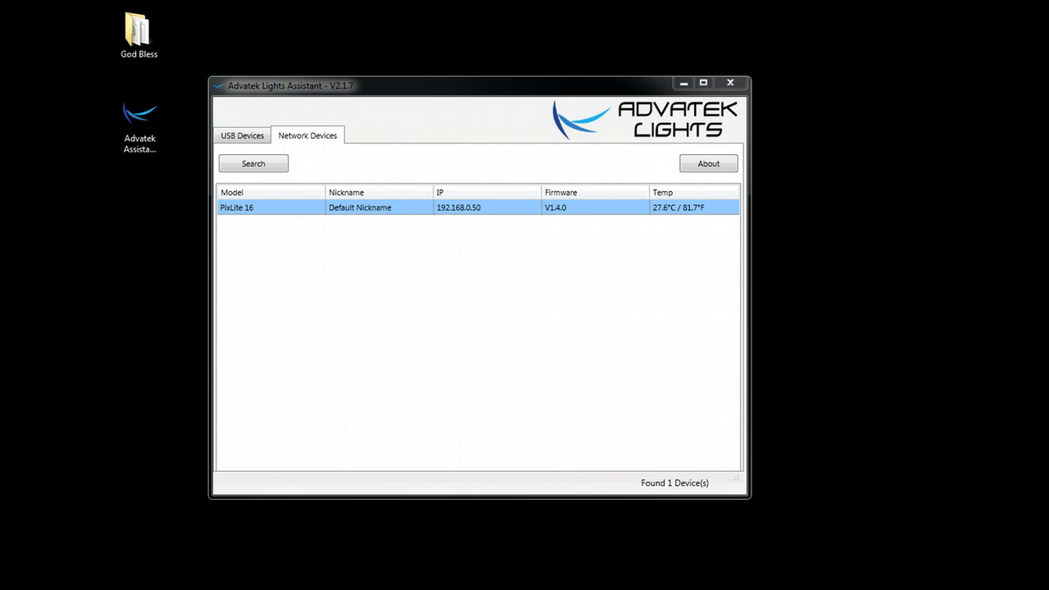
pyautogui.press('super')
pyautogui.click(119, 244)
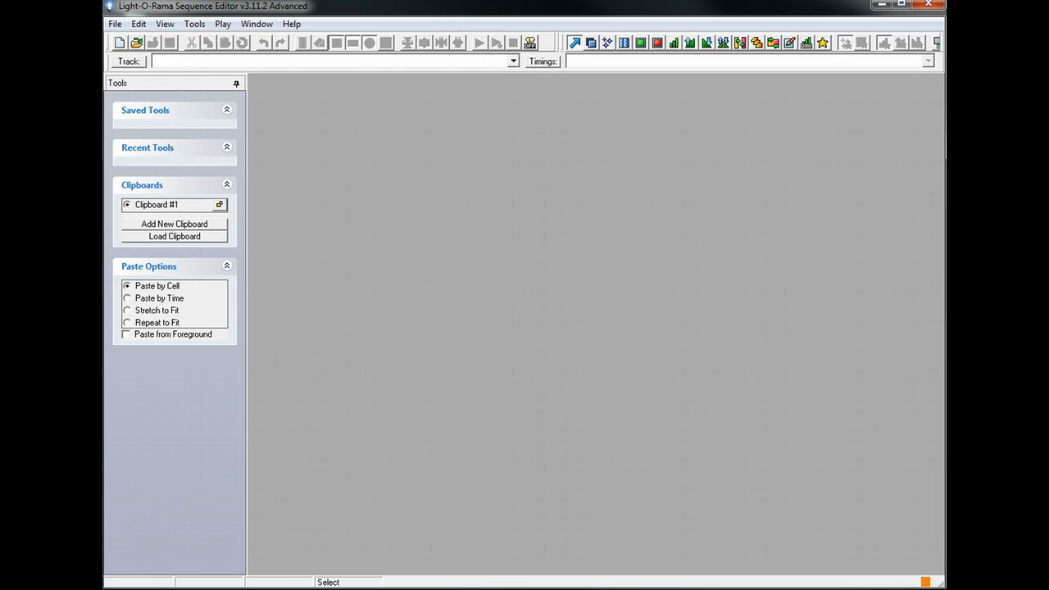
# Examine the sequence and audio files in the God Bless desktop folder and return to the Sequence Editor.
pyautogui.click(875, 9)
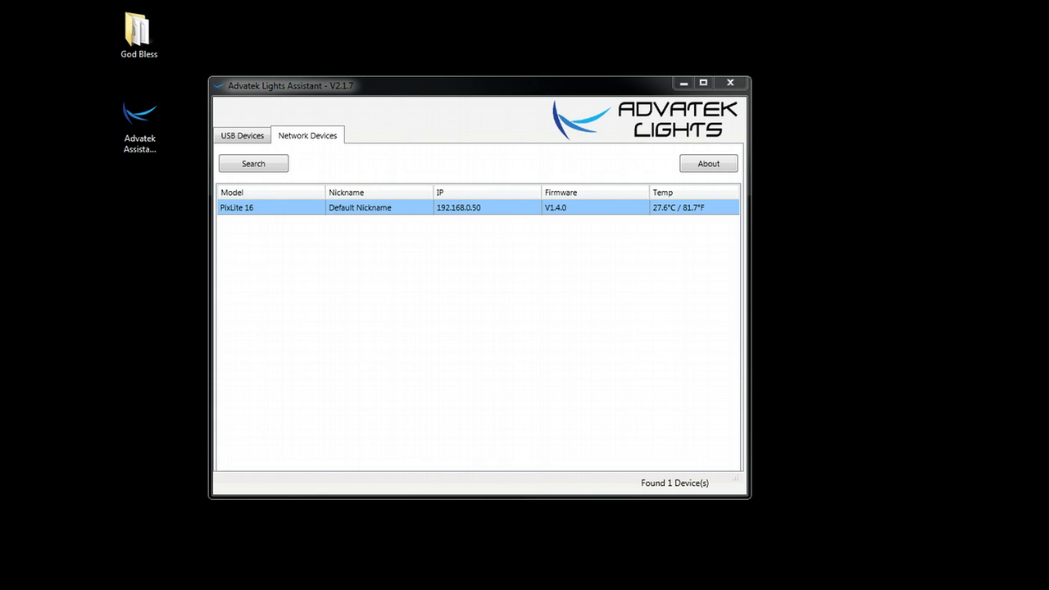
pyautogui.moveTo(494, 141); pyautogui.dragTo(393, 72)
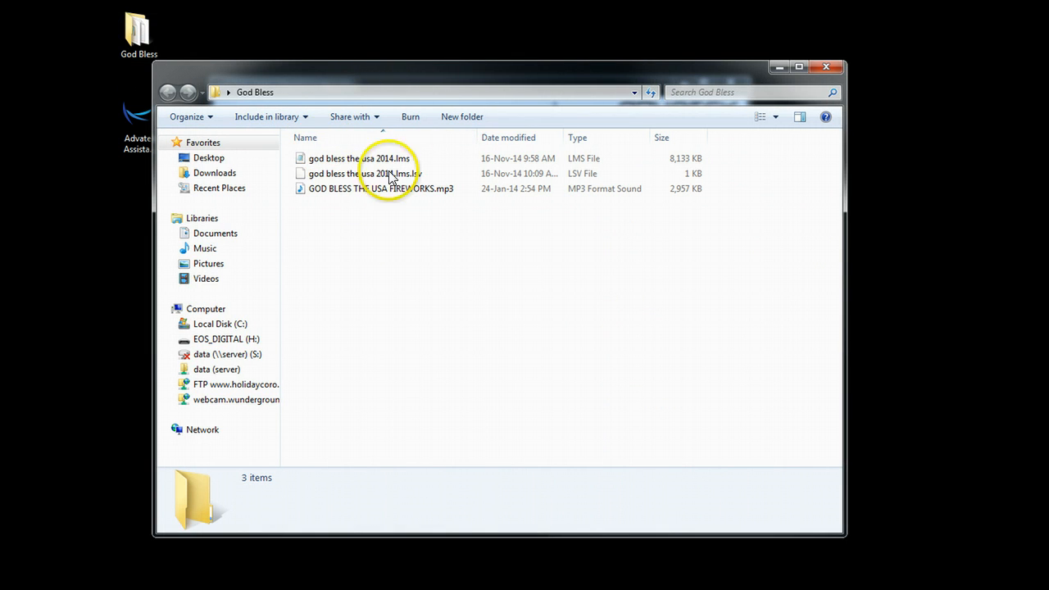
pyautogui.click(773, 66)
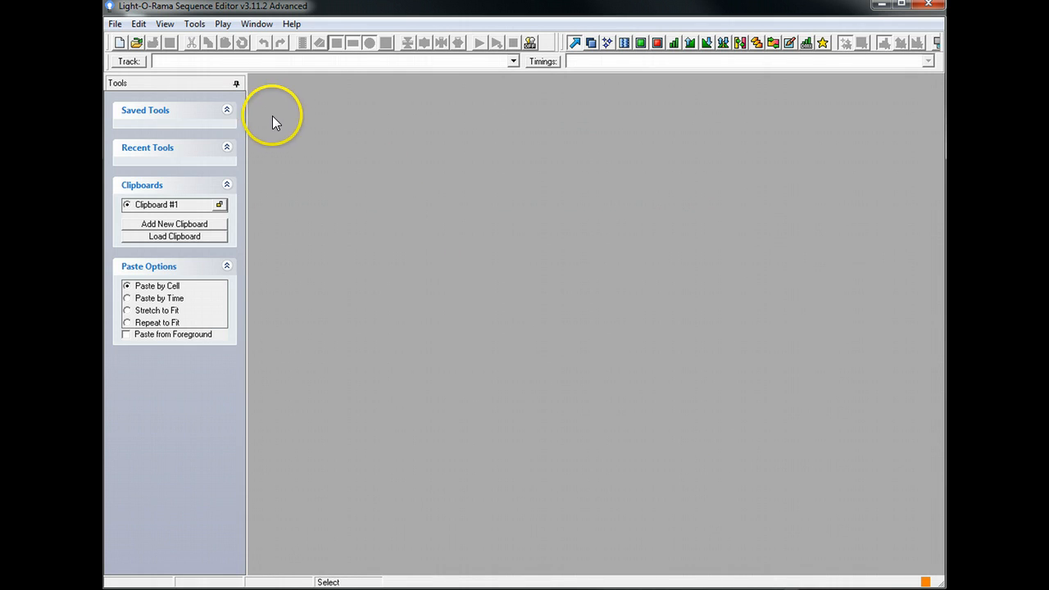
# Open the existing sequence god bless the usa 2014.lms and widen the channel name column to show full names.
pyautogui.click(136, 43)
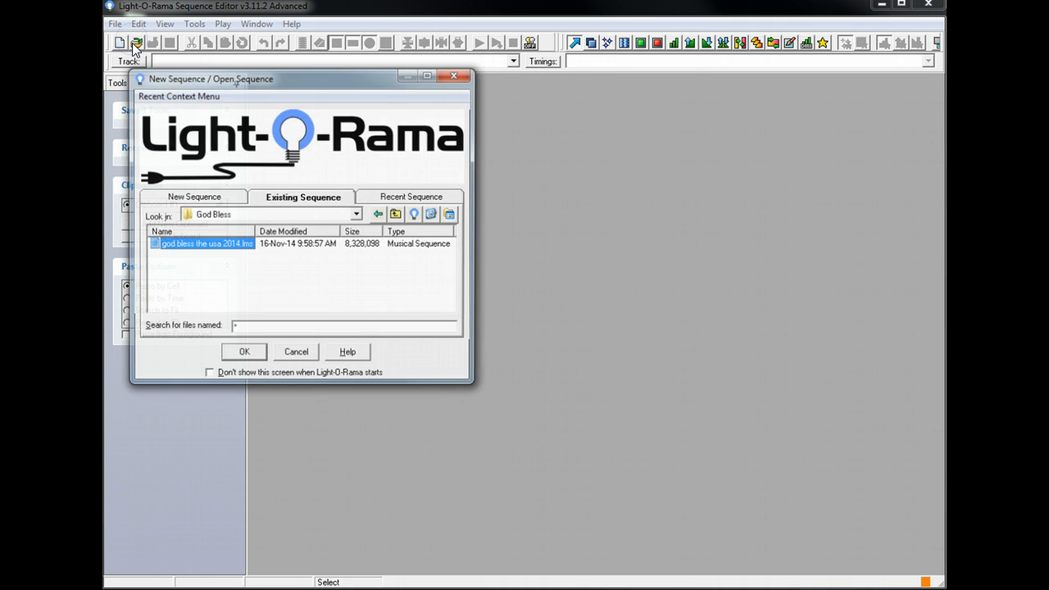
pyautogui.click(181, 244)
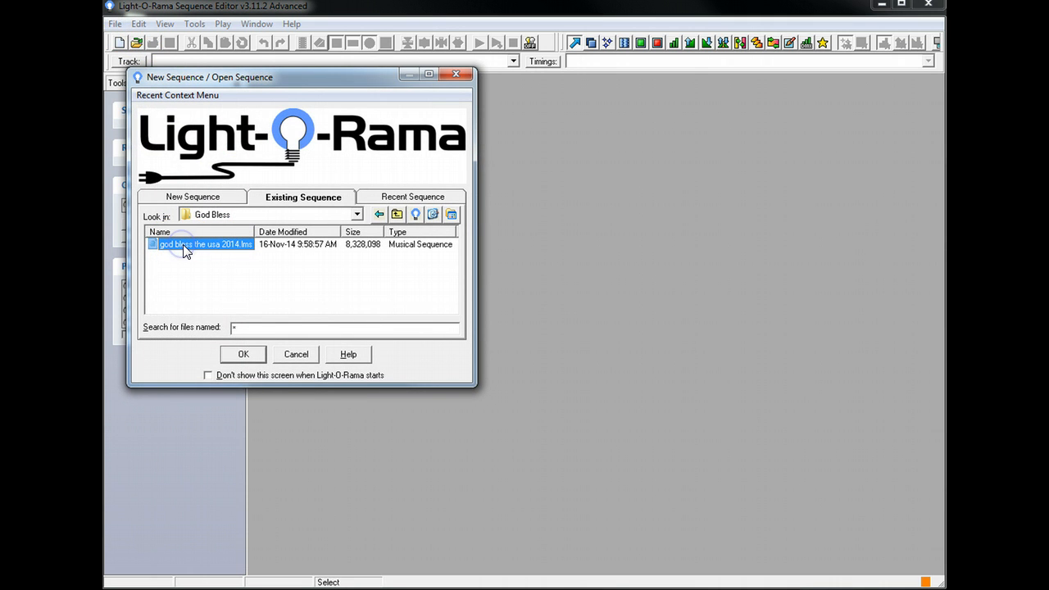
pyautogui.click(243, 353)
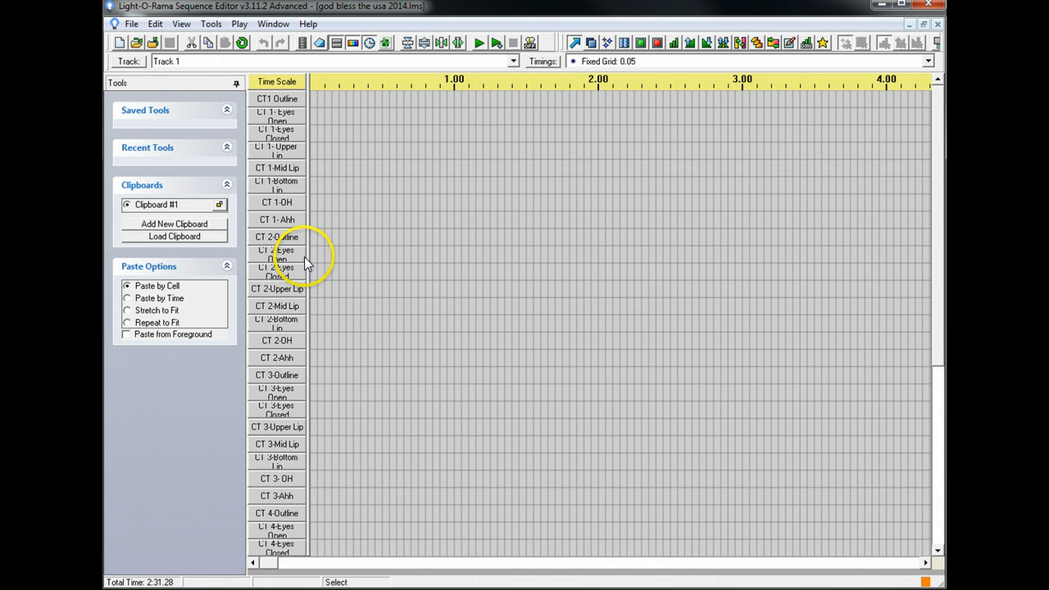
pyautogui.moveTo(306, 253); pyautogui.dragTo(344, 253)
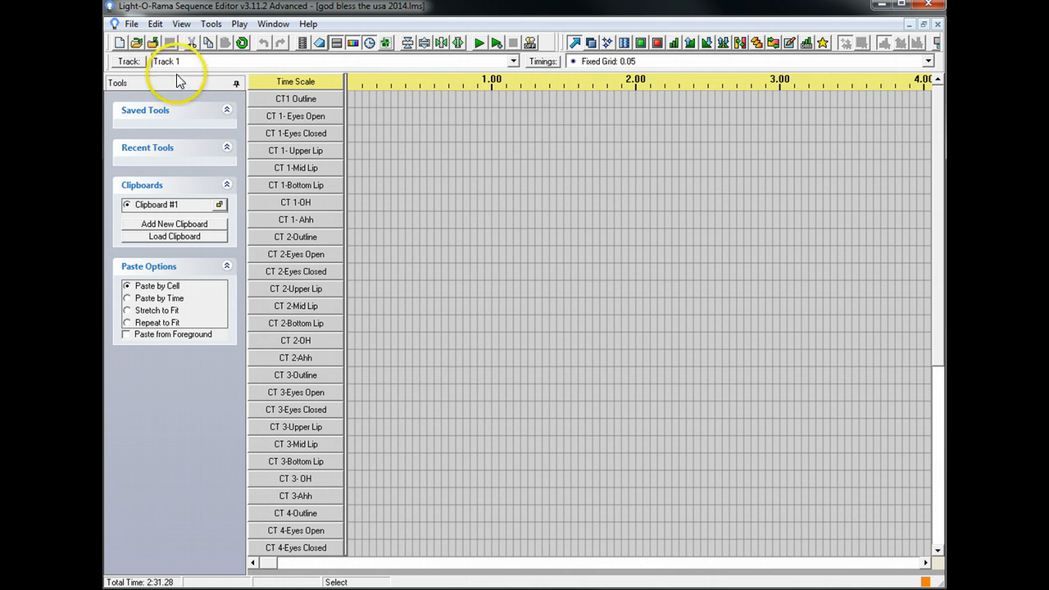
# Set the sequence's media file to GOD BLESS THE USA FIREWORKS.mp3 from the God Bless folder on the desktop.
pyautogui.click(158, 27)
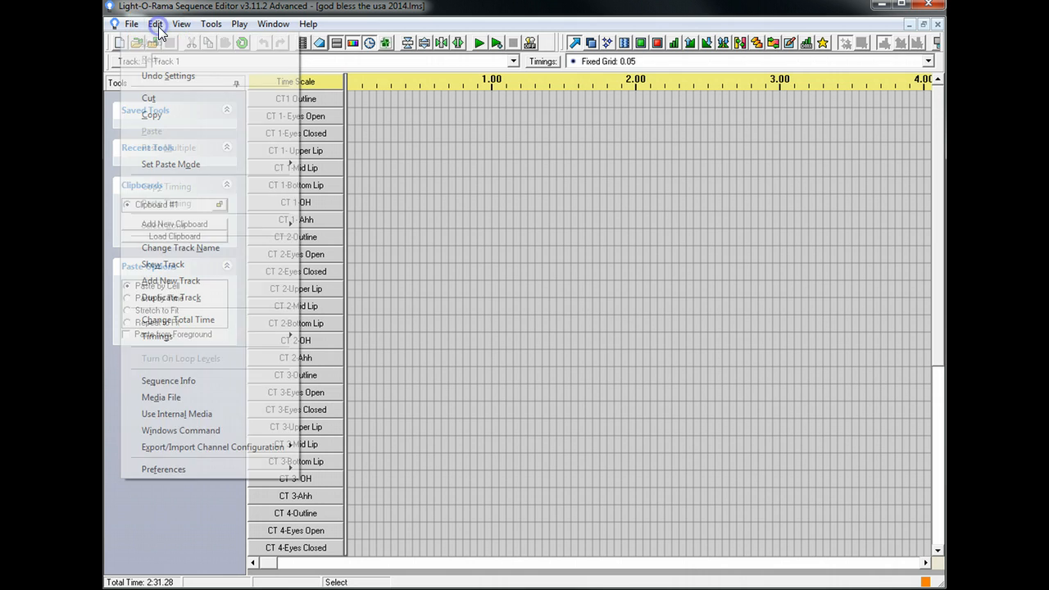
pyautogui.click(197, 399)
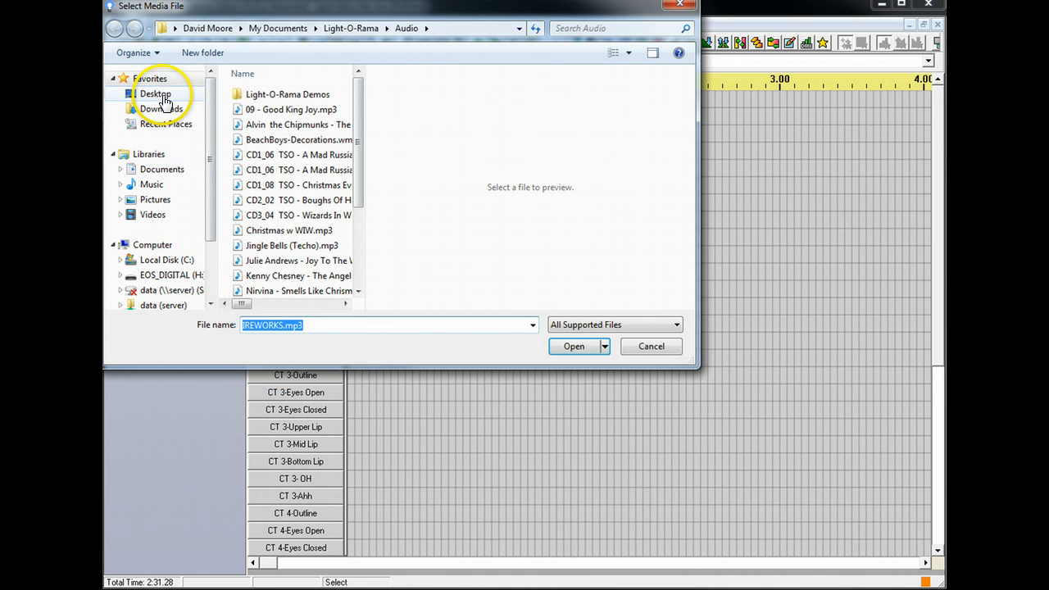
pyautogui.click(156, 95)
pyautogui.moveTo(353, 92); pyautogui.dragTo(359, 121)
pyautogui.doubleClick(264, 205)
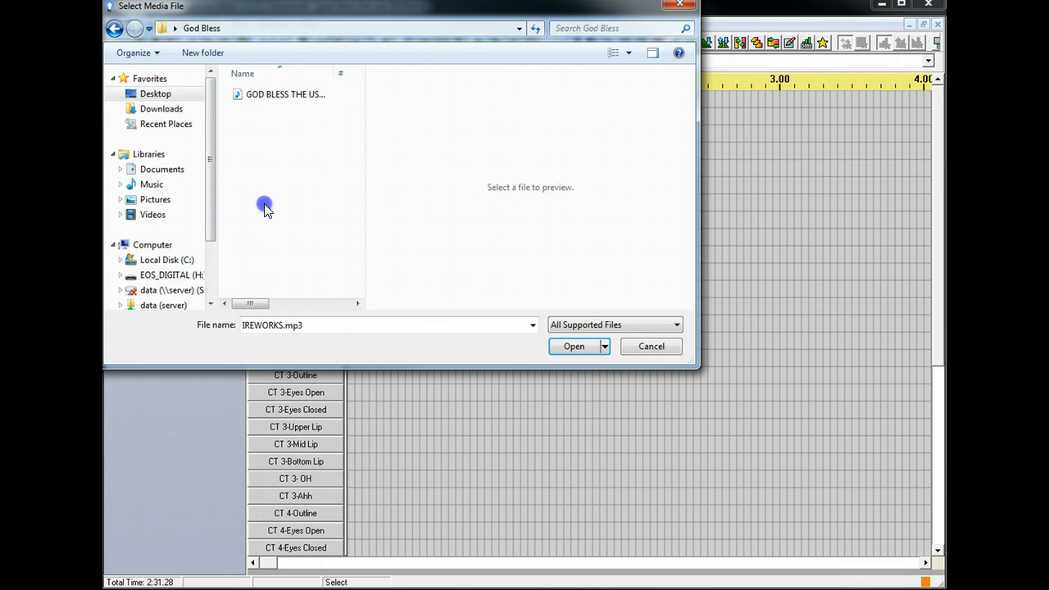
pyautogui.click(261, 95)
pyautogui.doubleClick(260, 94)
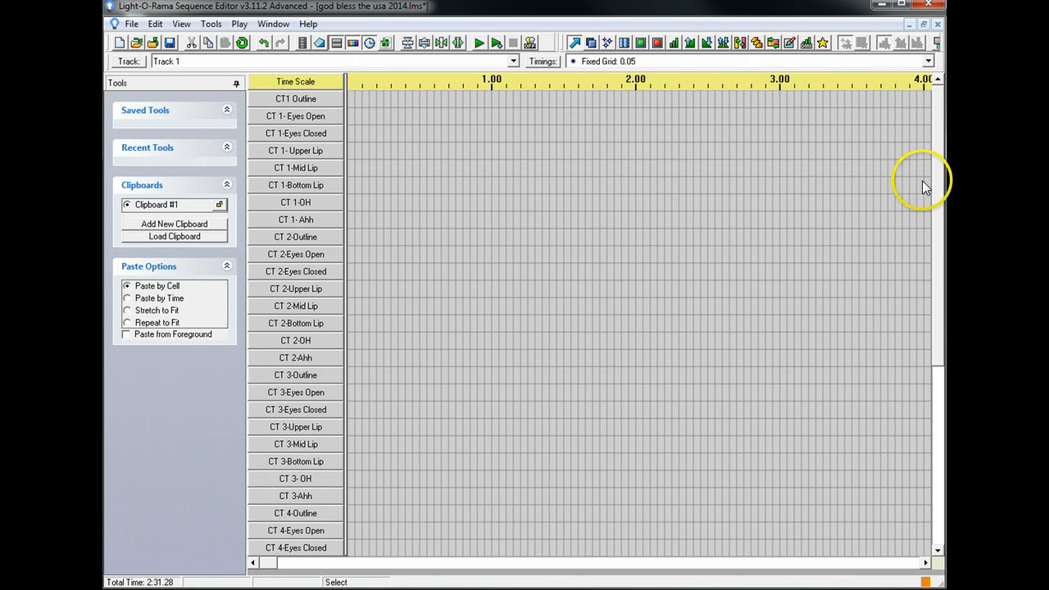
# Widen the channel name column further and review the channel list from CT1 Outline down to the Ribbon channels.
pyautogui.moveTo(936, 201); pyautogui.dragTo(926, 98)
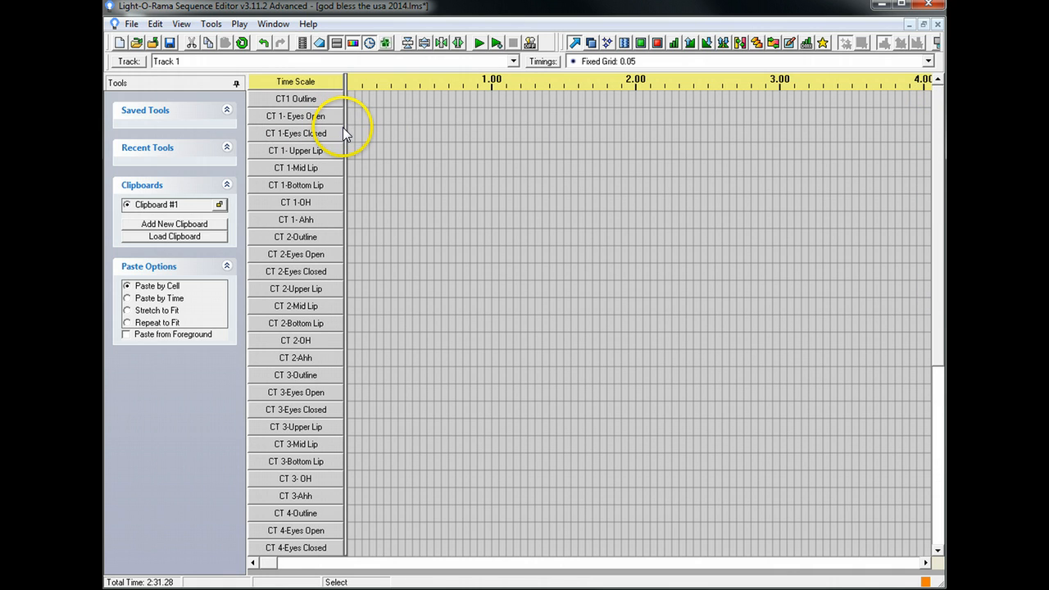
pyautogui.moveTo(346, 131); pyautogui.dragTo(396, 129)
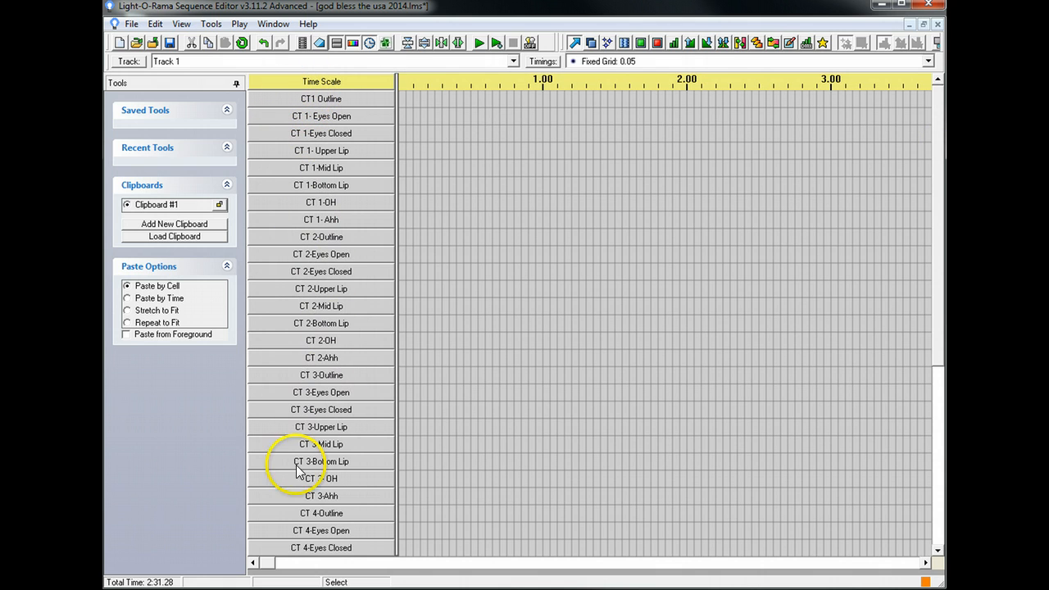
pyautogui.scroll(-5, 358, 319)
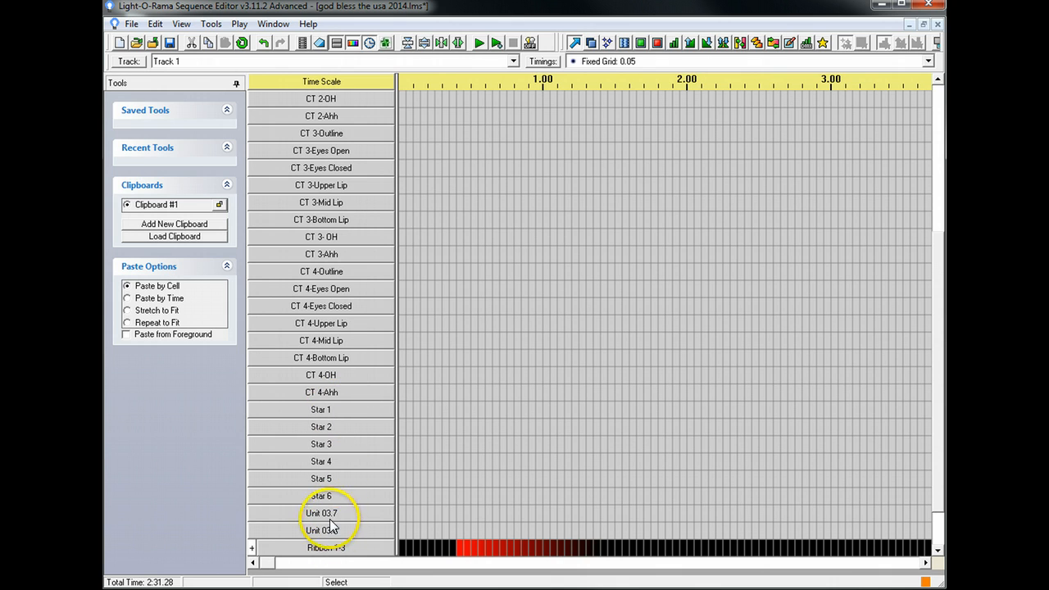
pyautogui.scroll(-1, 318, 441)
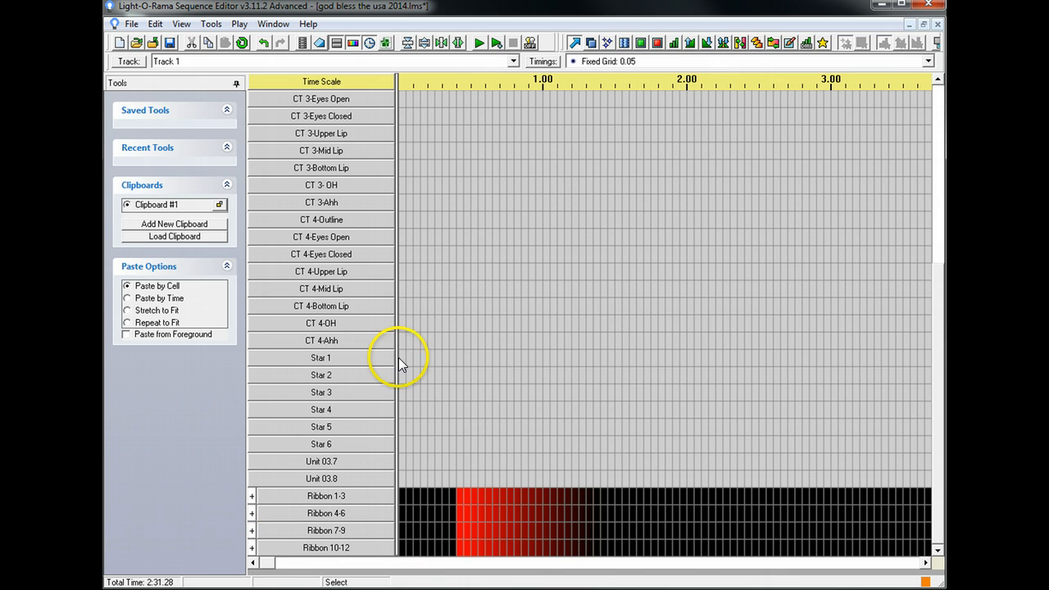
pyautogui.scroll(6, 399, 363)
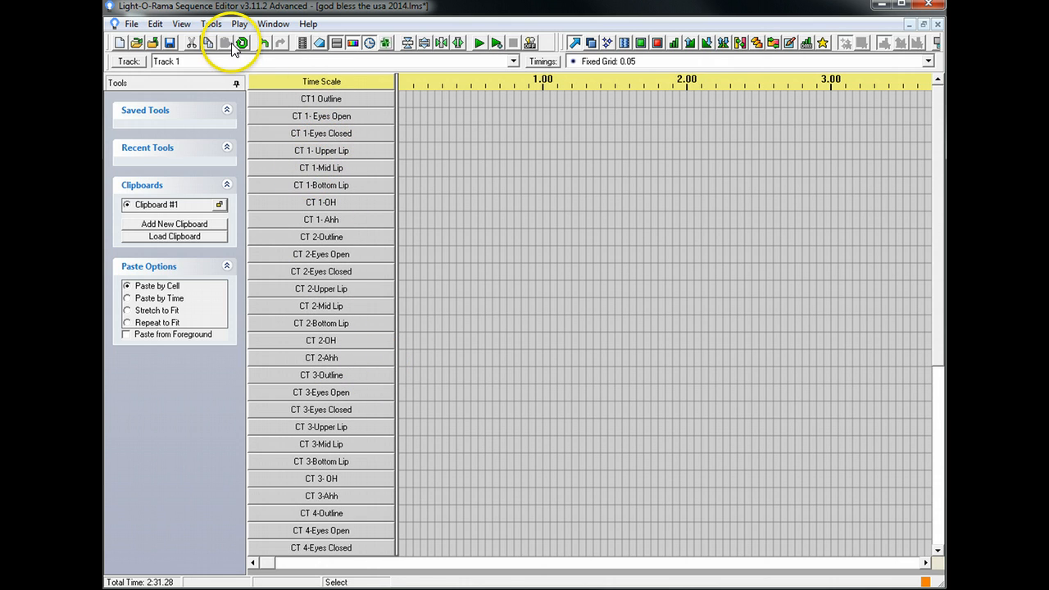
# Open the Channel Configuration for Track 1 of the sequence.
pyautogui.click(181, 24)
pyautogui.click(205, 25)
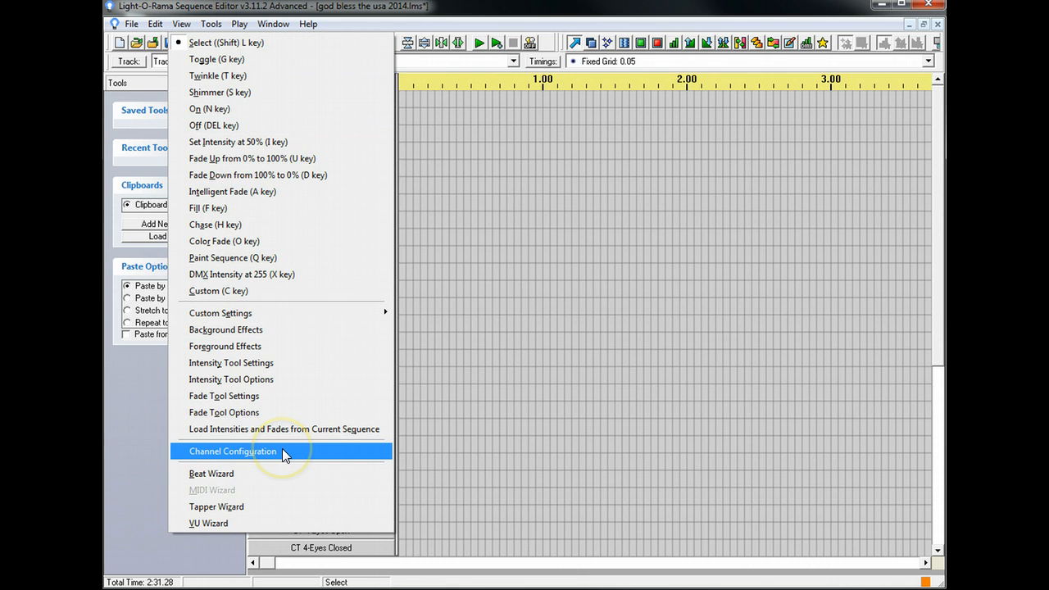
pyautogui.click(282, 451)
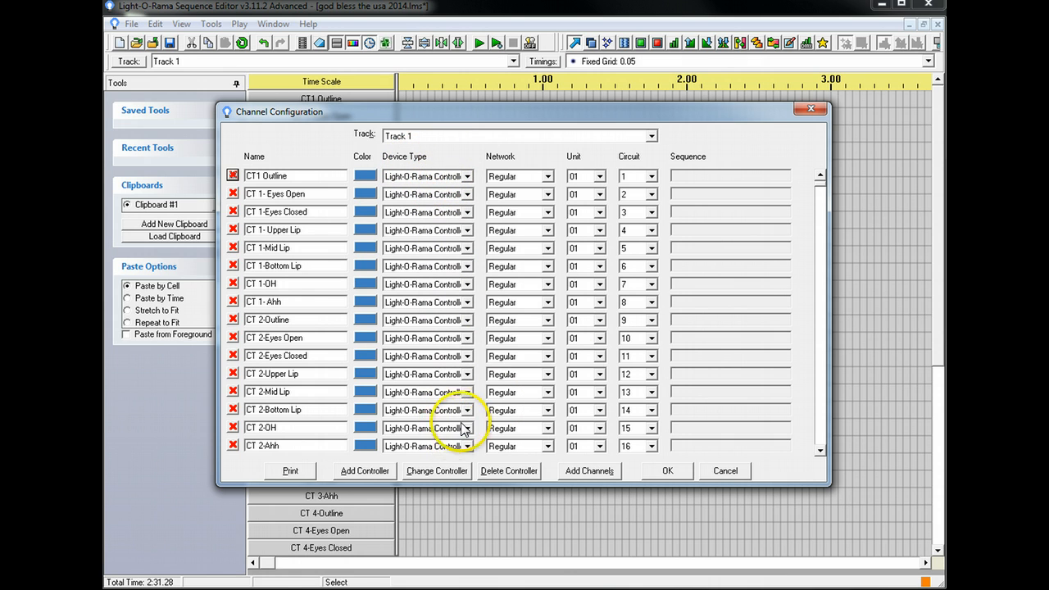
# Close the Channel Configuration of Track 1 and discard any changes.
pyautogui.moveTo(820, 182)
pyautogui.mouseDown()
pyautogui.moveTo(826, 206)
pyautogui.moveTo(824, 176)
pyautogui.mouseUp()
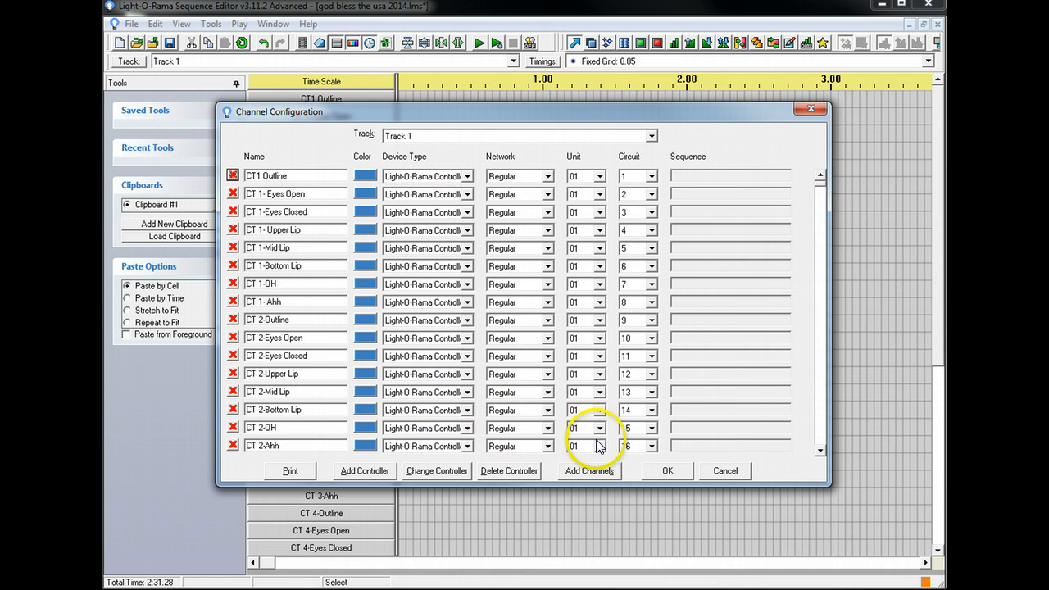
pyautogui.click(724, 471)
pyautogui.click(605, 378)
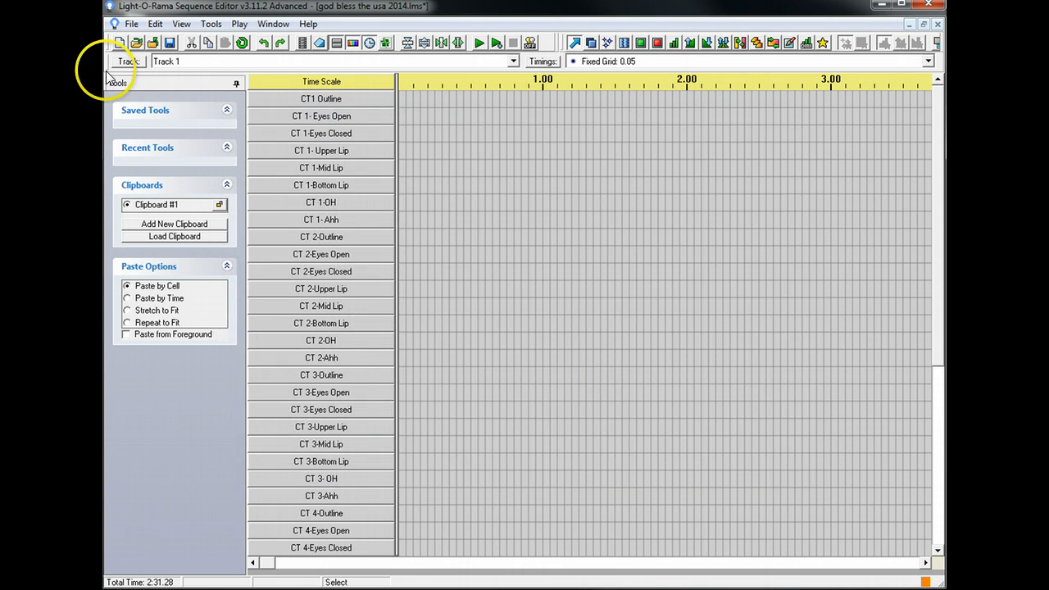
# Open the Network Preferences and show the list of DMX universes.
pyautogui.click(153, 24)
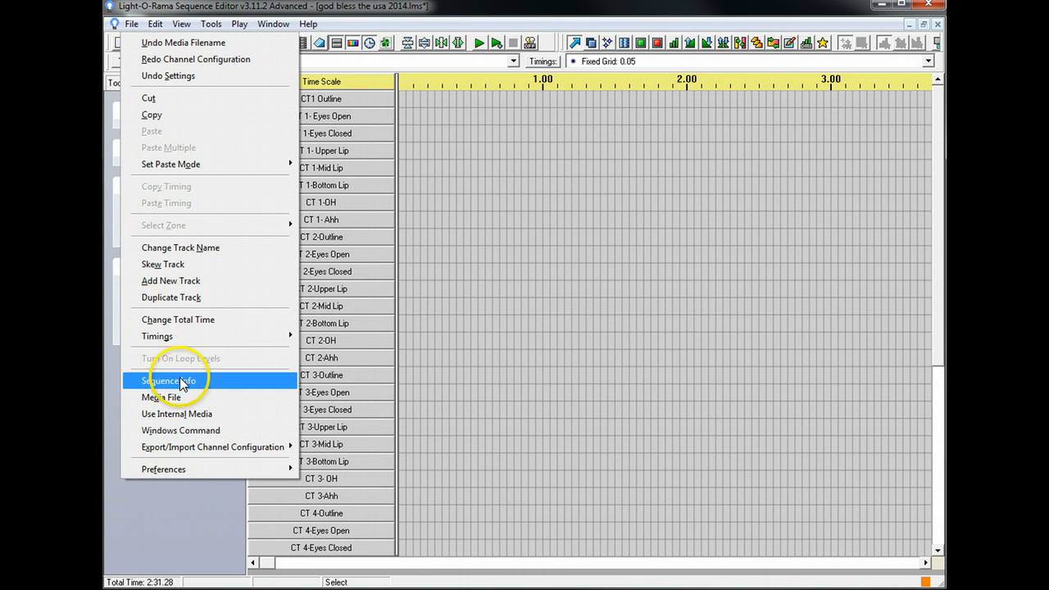
pyautogui.moveTo(196, 467)
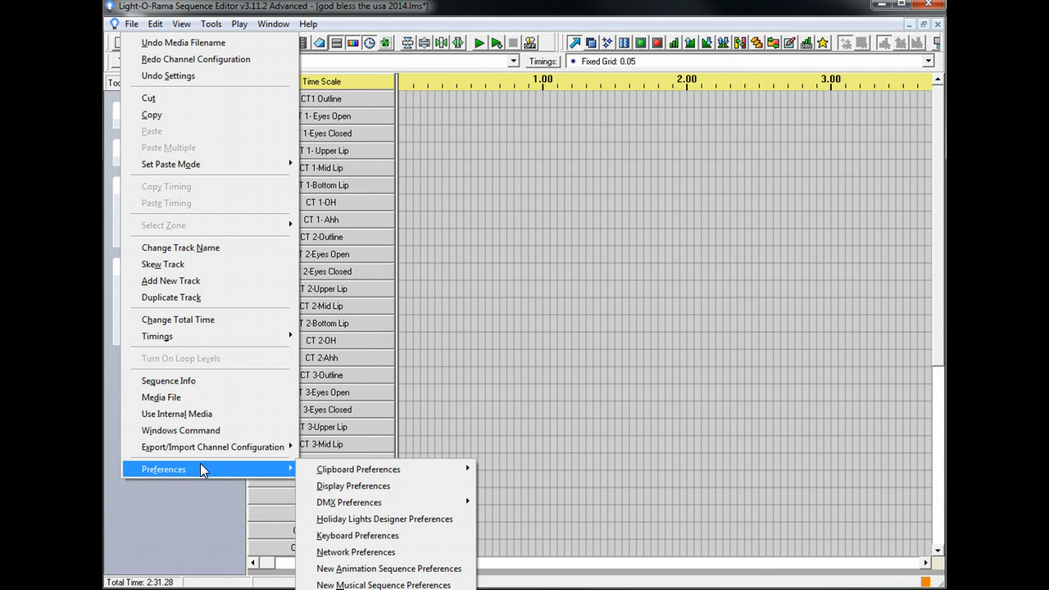
pyautogui.click(375, 552)
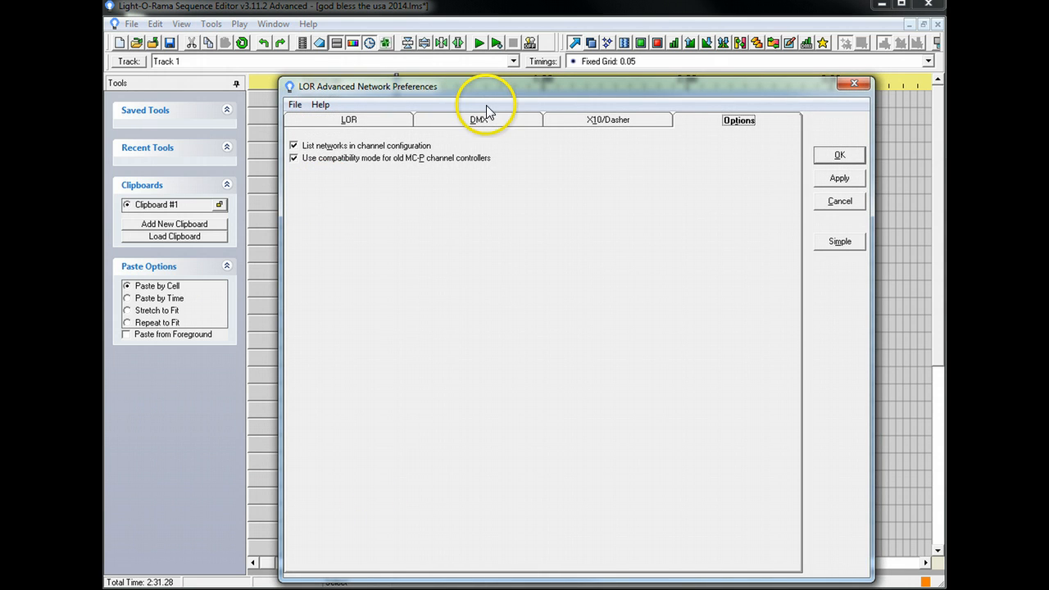
pyautogui.moveTo(465, 88); pyautogui.dragTo(436, 57)
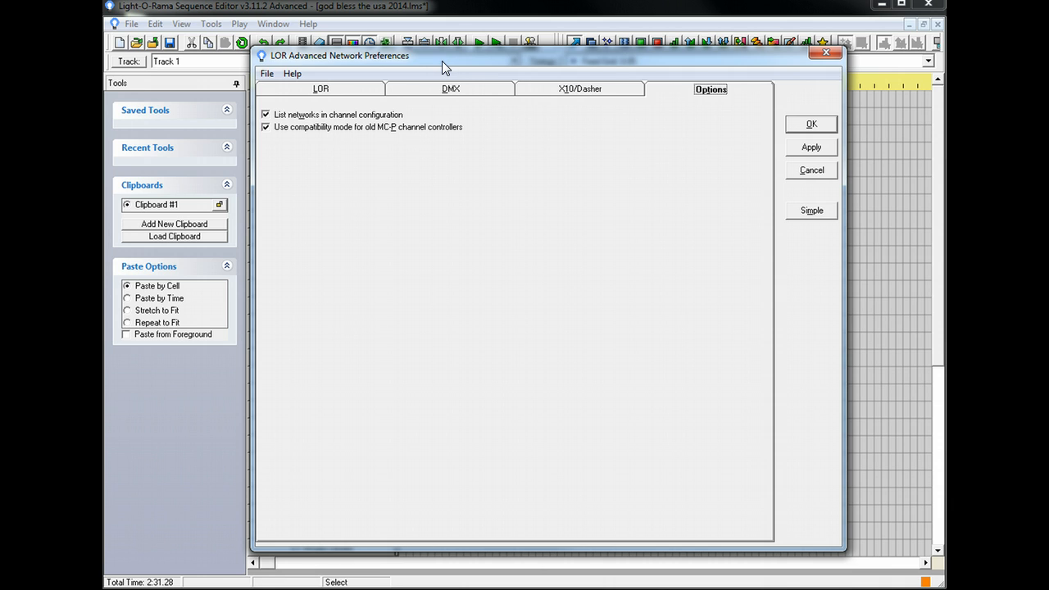
pyautogui.click(443, 90)
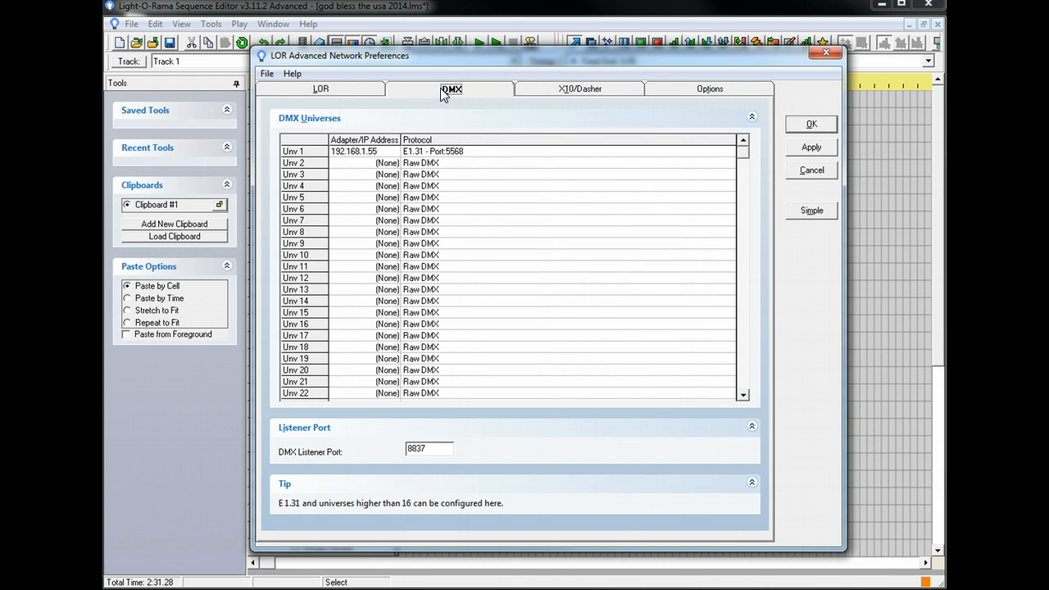
pyautogui.click(367, 95)
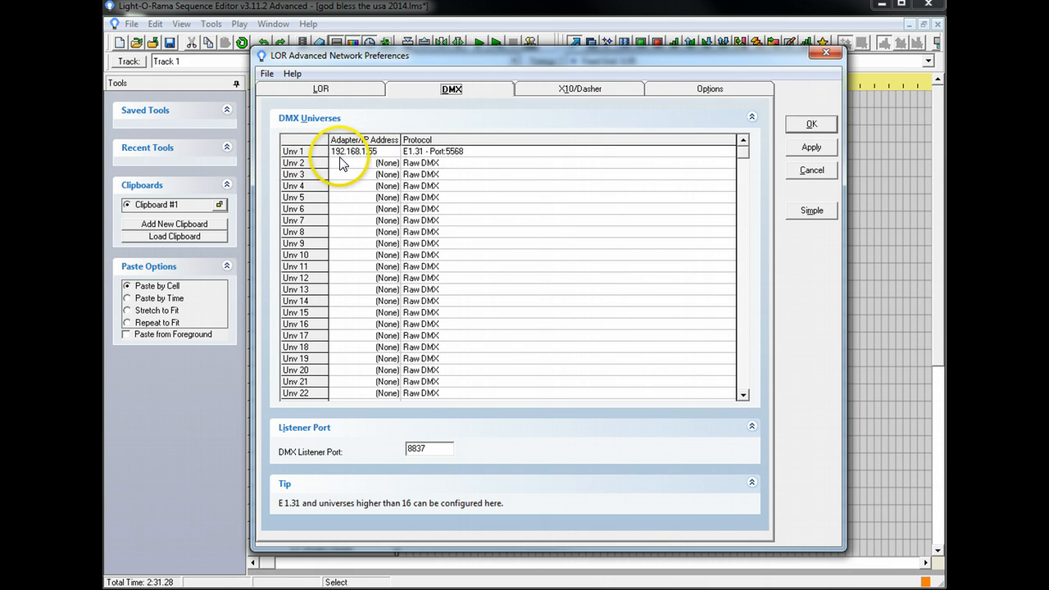
# Examine the COM port choices for the Regular LOR network and leave without changing them.
pyautogui.click(338, 91)
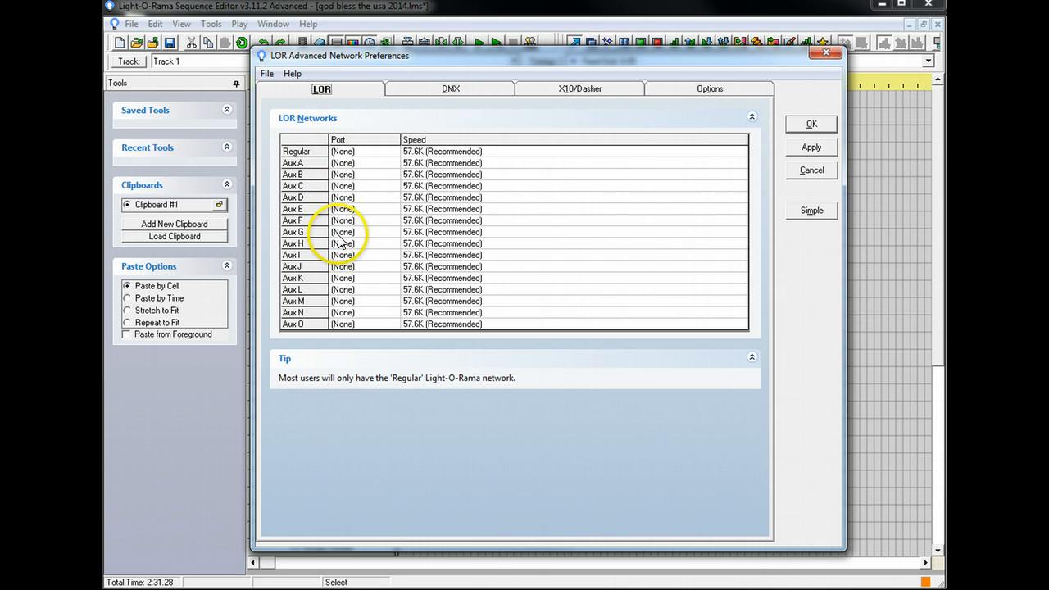
pyautogui.doubleClick(348, 152)
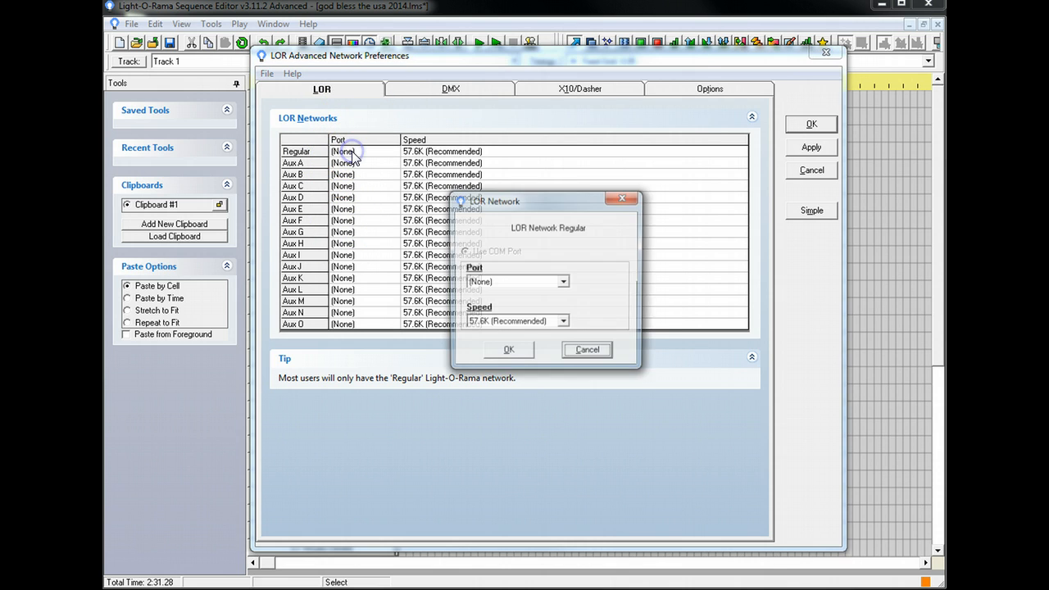
pyautogui.click(553, 281)
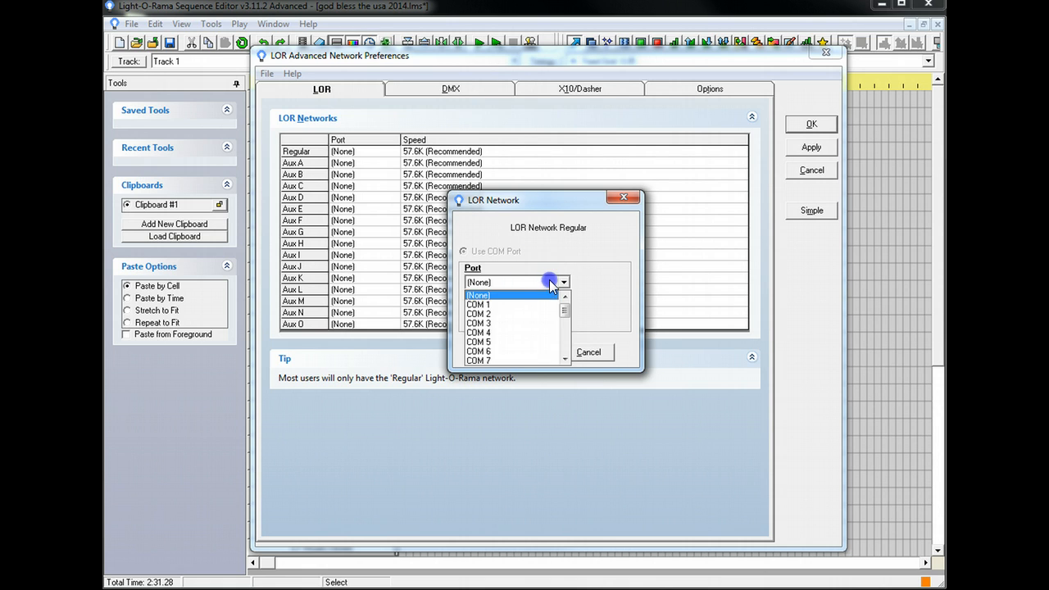
pyautogui.click(549, 292)
pyautogui.click(588, 352)
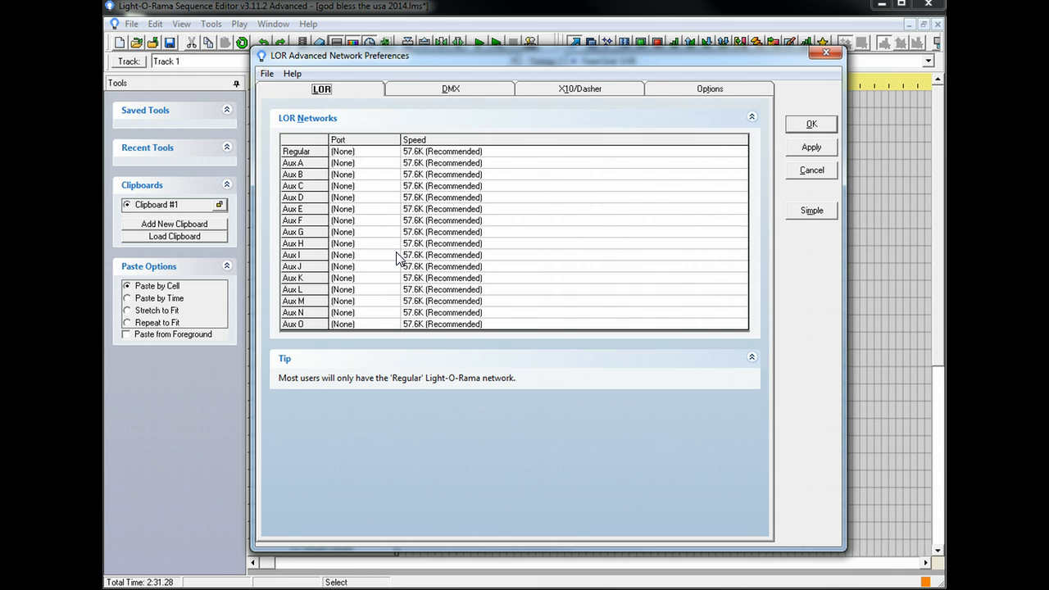
# Set the specified E1.31 IP address of DMX Universe 1 to 192.168.0.50.
pyautogui.click(429, 89)
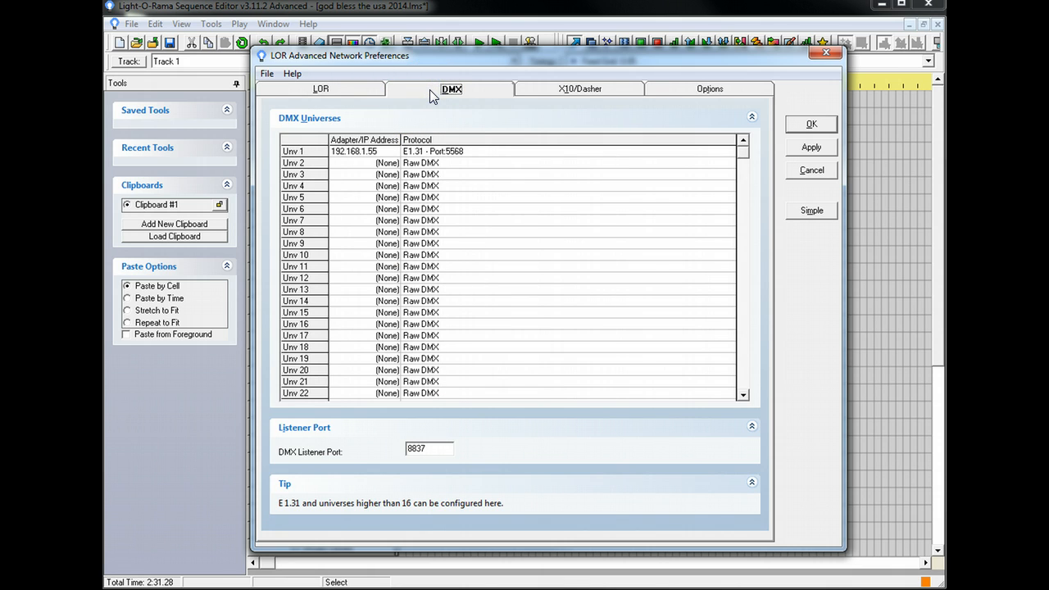
pyautogui.doubleClick(367, 154)
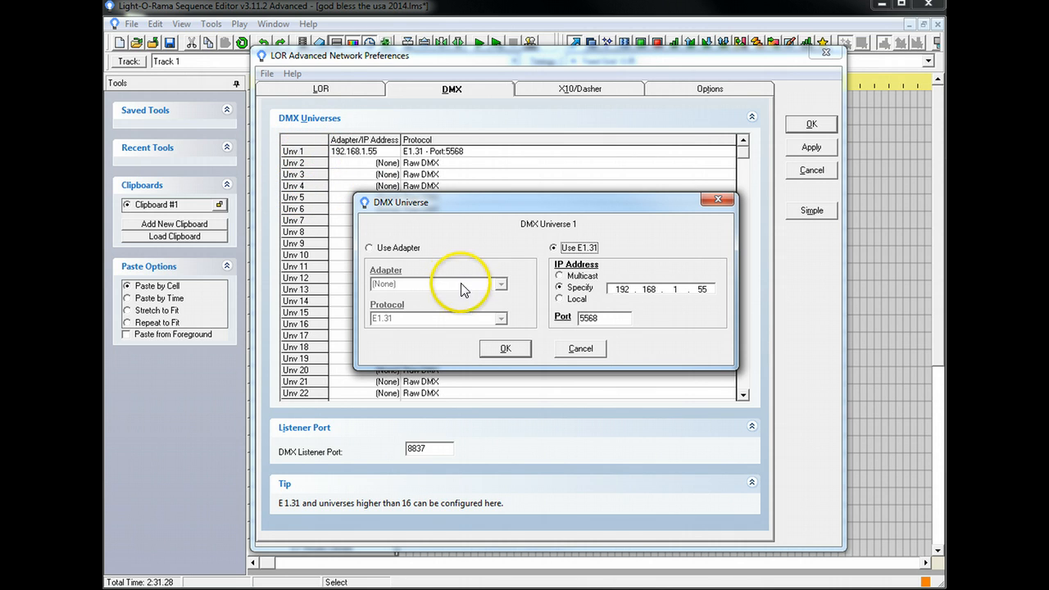
pyautogui.doubleClick(669, 291)
pyautogui.write('0')
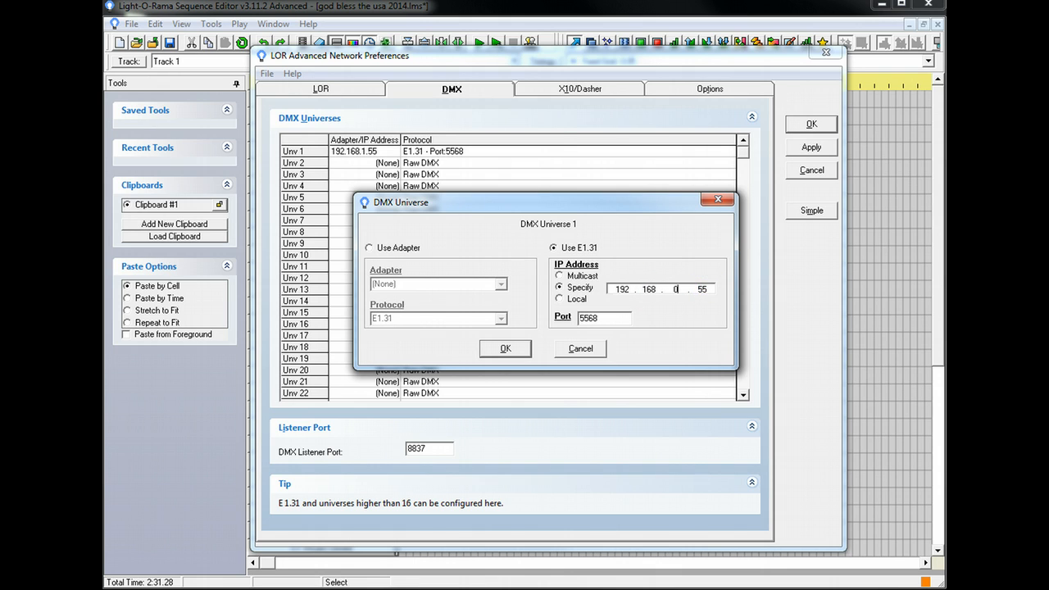
pyautogui.doubleClick(704, 290)
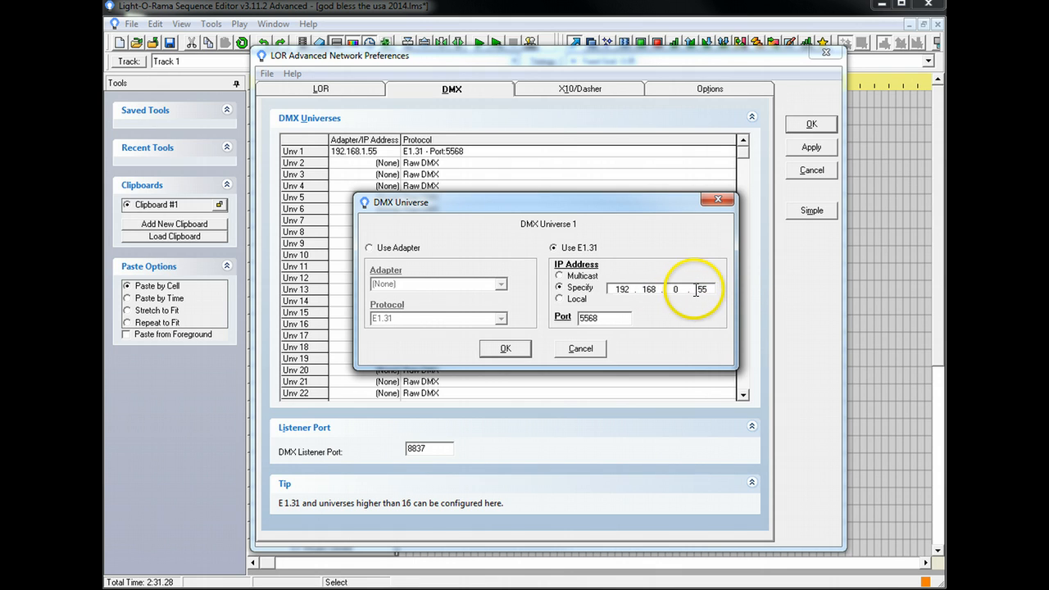
pyautogui.write('50')
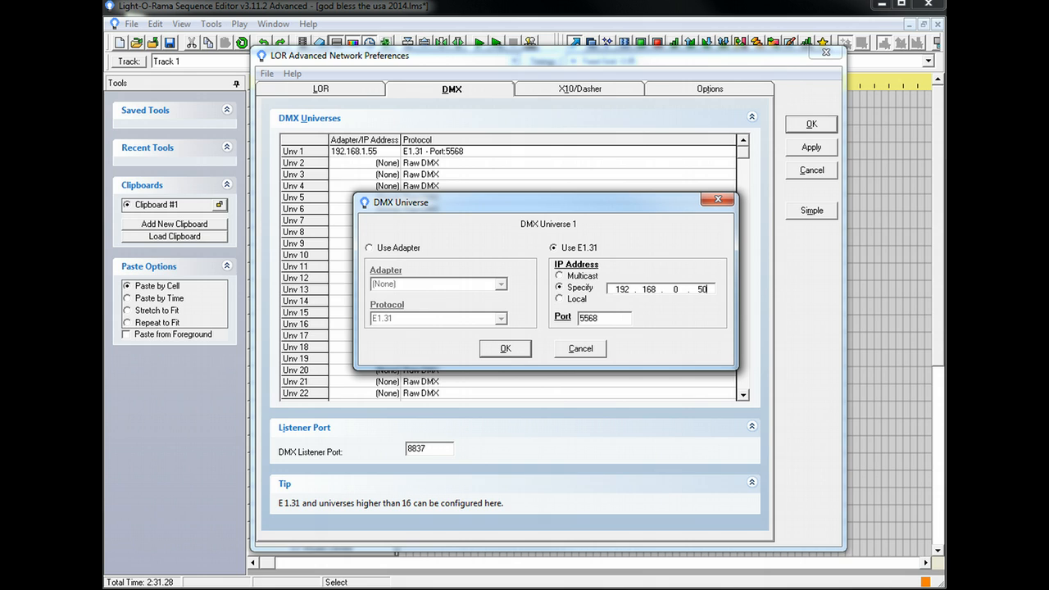
pyautogui.click(584, 292)
pyautogui.click(505, 348)
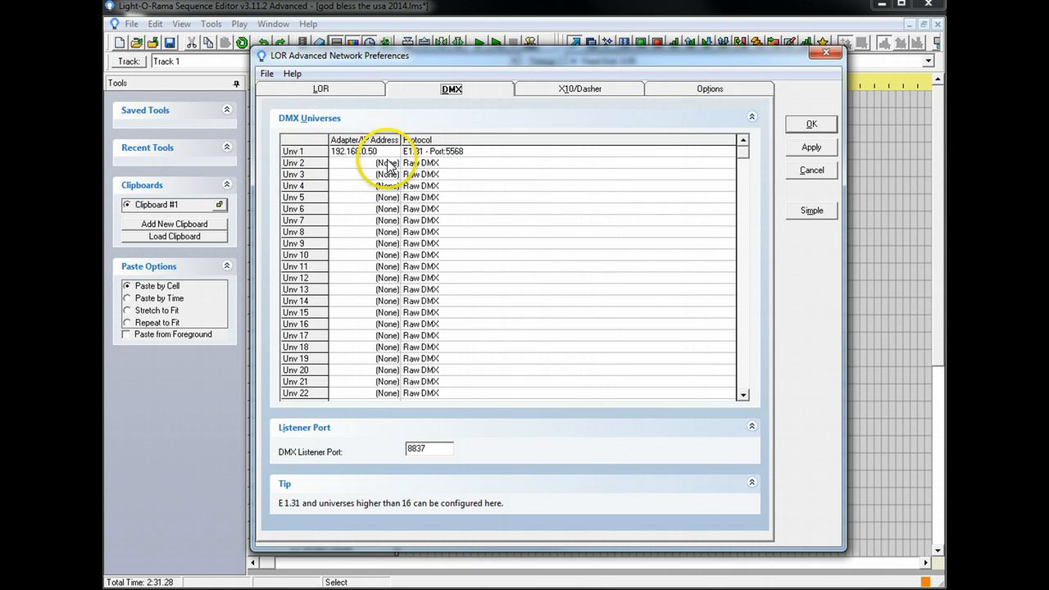
# Configure DMX Universe 2 to use E1.31 with the specified IP address 192.168.0.50.
pyautogui.doubleClick(303, 163)
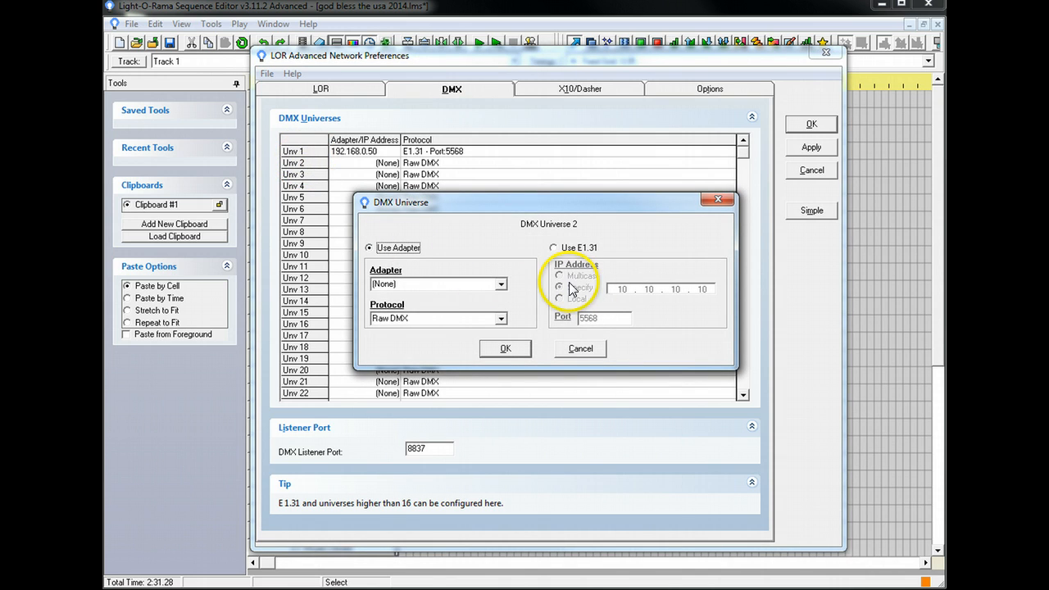
pyautogui.click(501, 285)
pyautogui.click(500, 285)
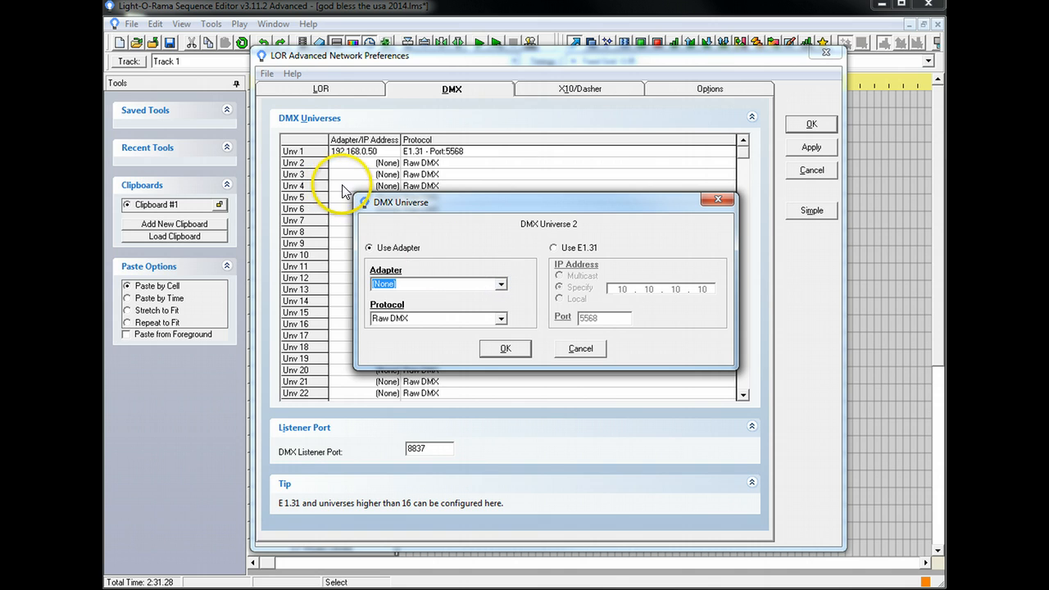
pyautogui.click(500, 318)
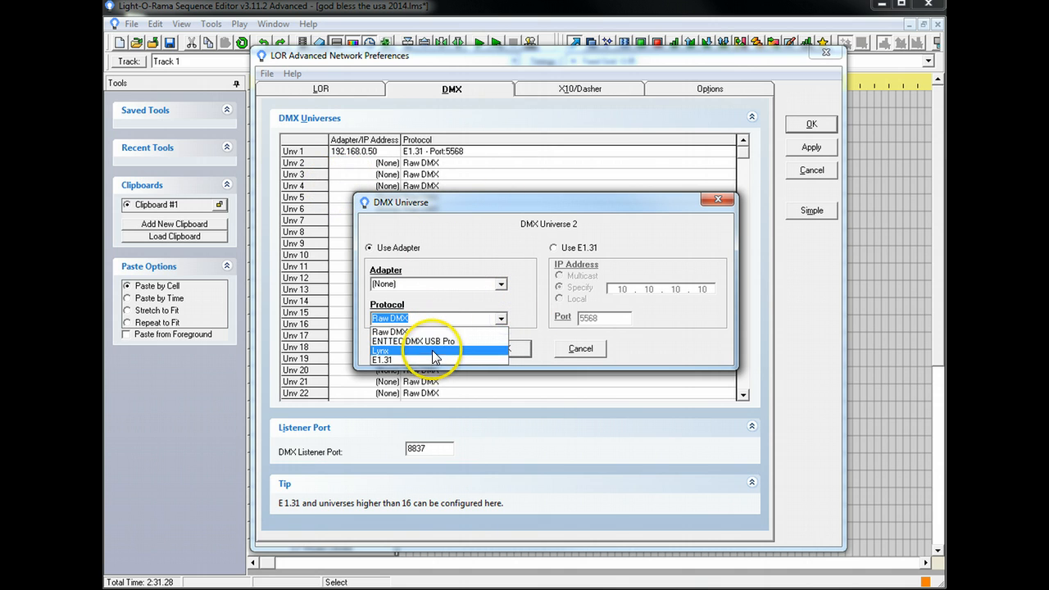
pyautogui.click(409, 360)
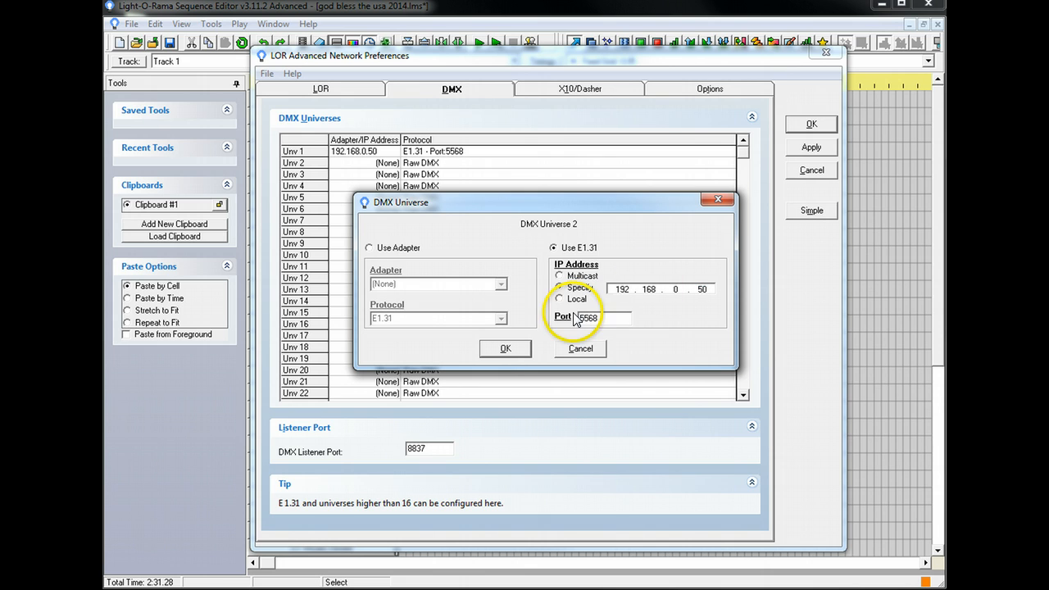
pyautogui.click(505, 348)
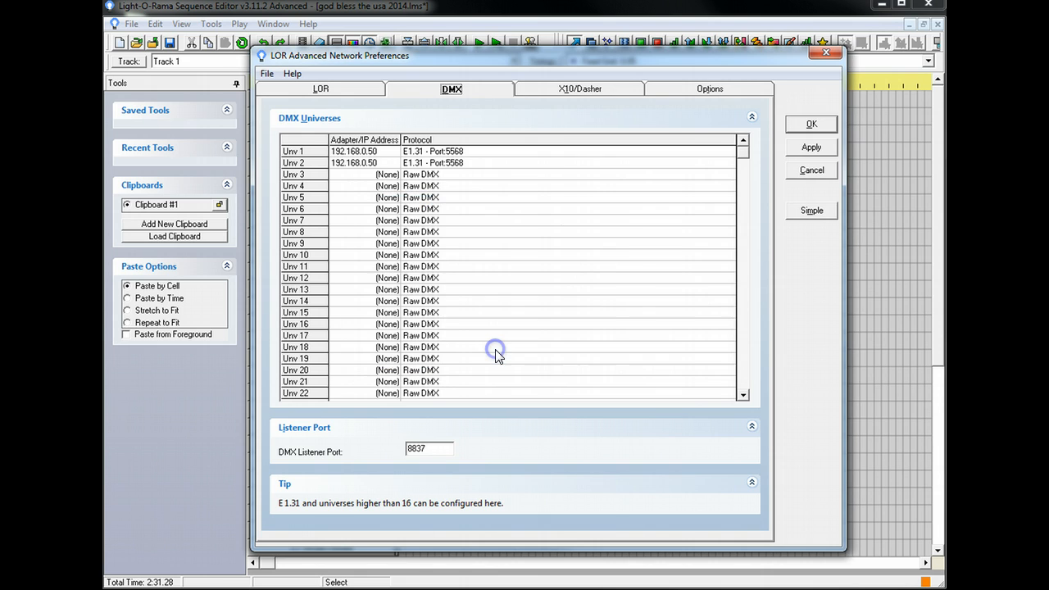
# Configure DMX Universe 3 to use E1.31 with the specified IP address 192.168.0.50.
pyautogui.doubleClick(293, 173)
pyautogui.click(442, 320)
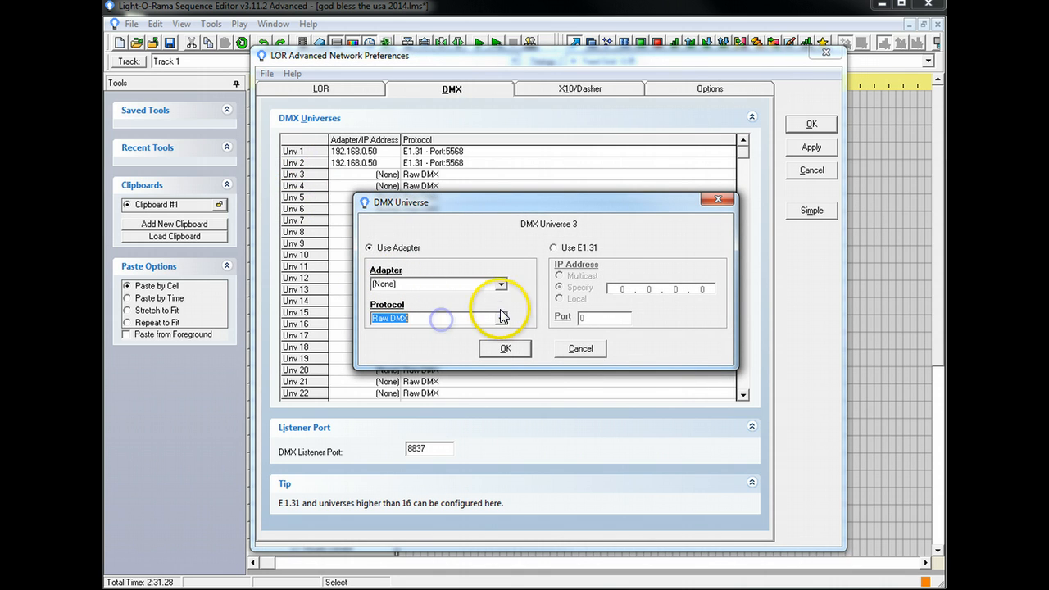
pyautogui.click(500, 318)
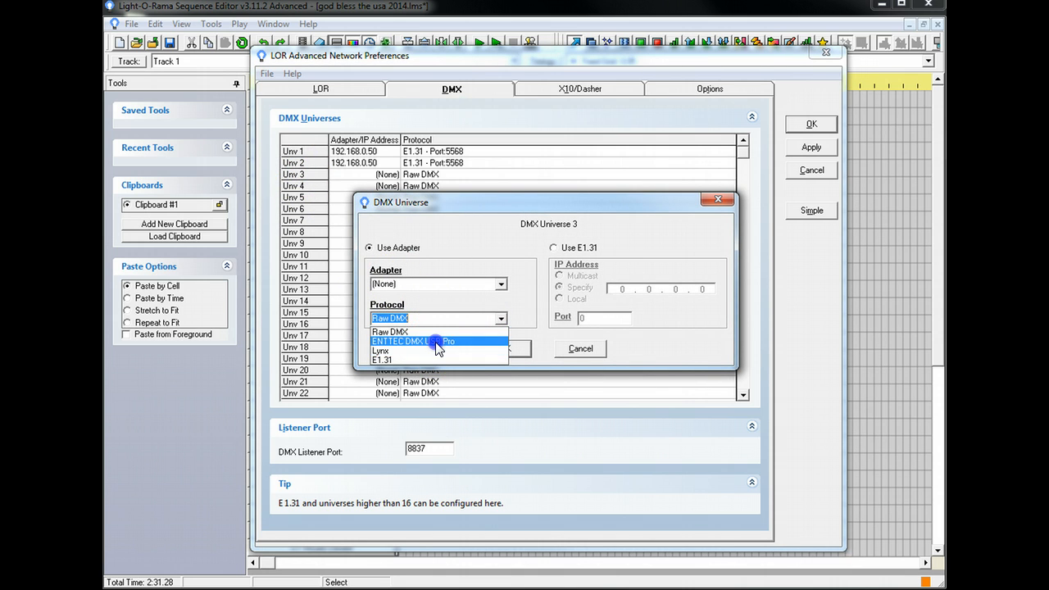
pyautogui.click(432, 341)
pyautogui.click(501, 318)
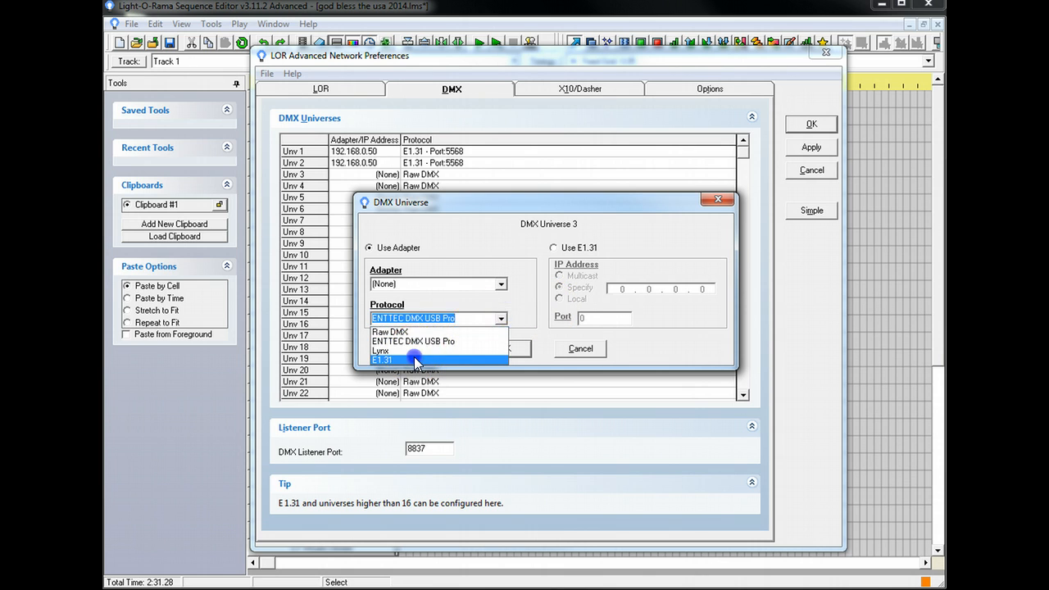
pyautogui.click(382, 360)
pyautogui.click(656, 276)
pyautogui.write('192 . 168')
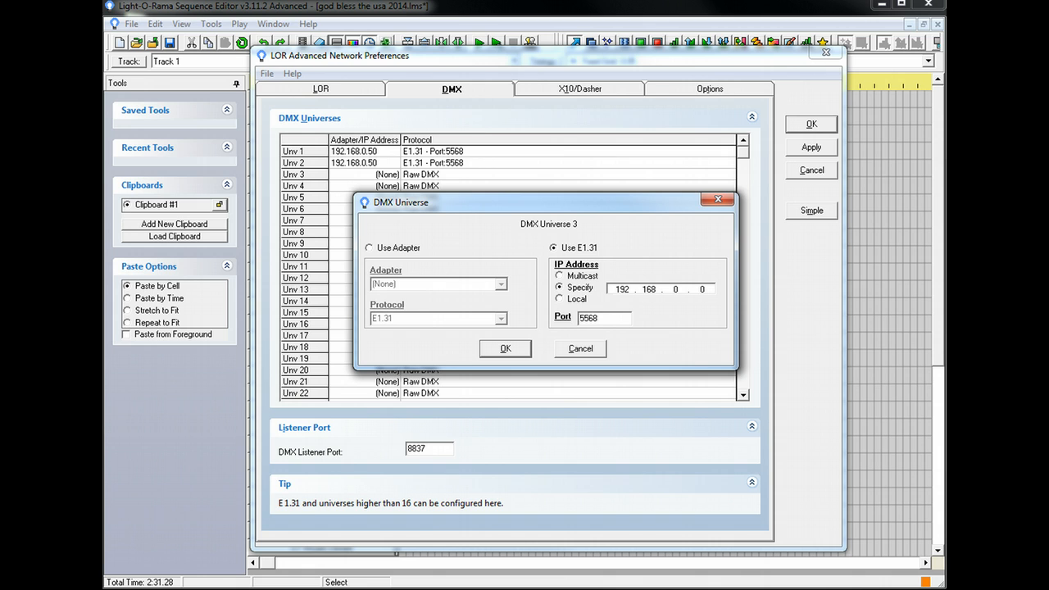
pyautogui.click(505, 349)
# Configure DMX Universe 4 to use E1.31 with the specified IP address 192.168.0.50 and save the network preferences.
pyautogui.doubleClick(293, 186)
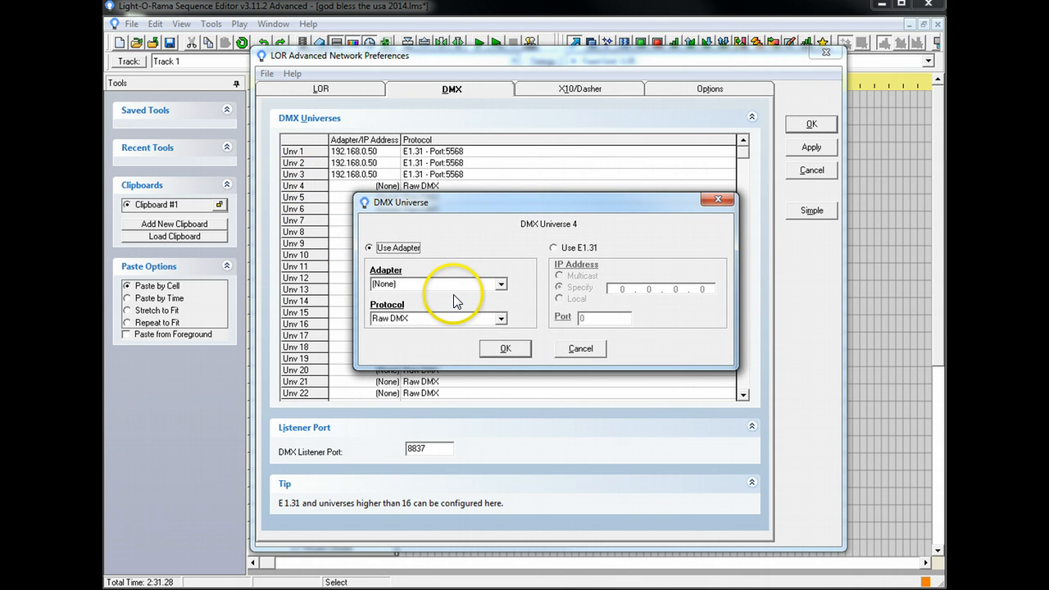
pyautogui.click(500, 318)
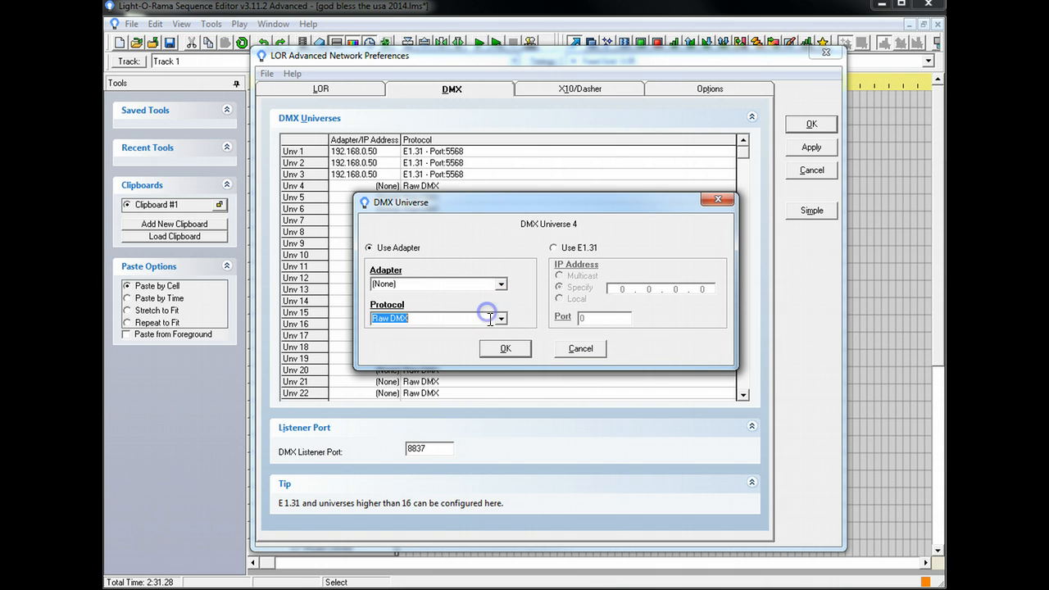
pyautogui.click(411, 361)
pyautogui.click(624, 286)
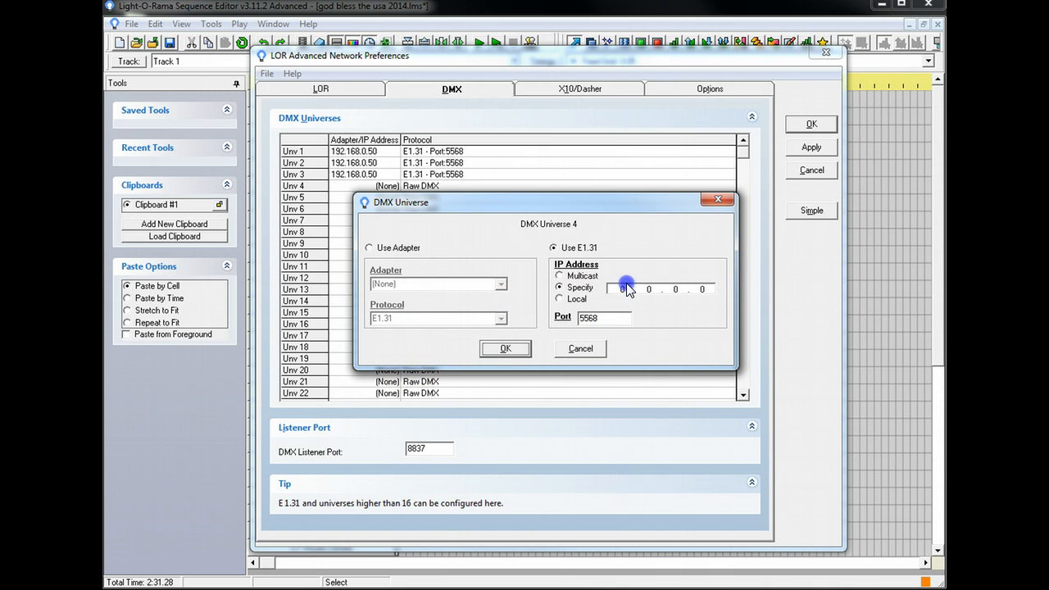
pyautogui.moveTo(608, 290); pyautogui.dragTo(666, 276)
pyautogui.write('192 . 168')
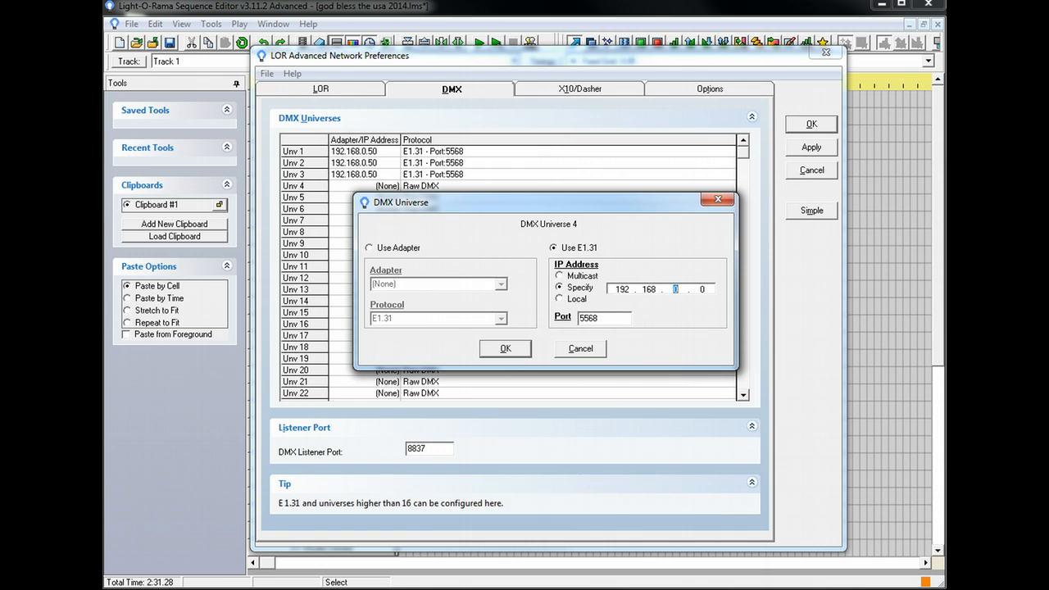
pyautogui.write('50')
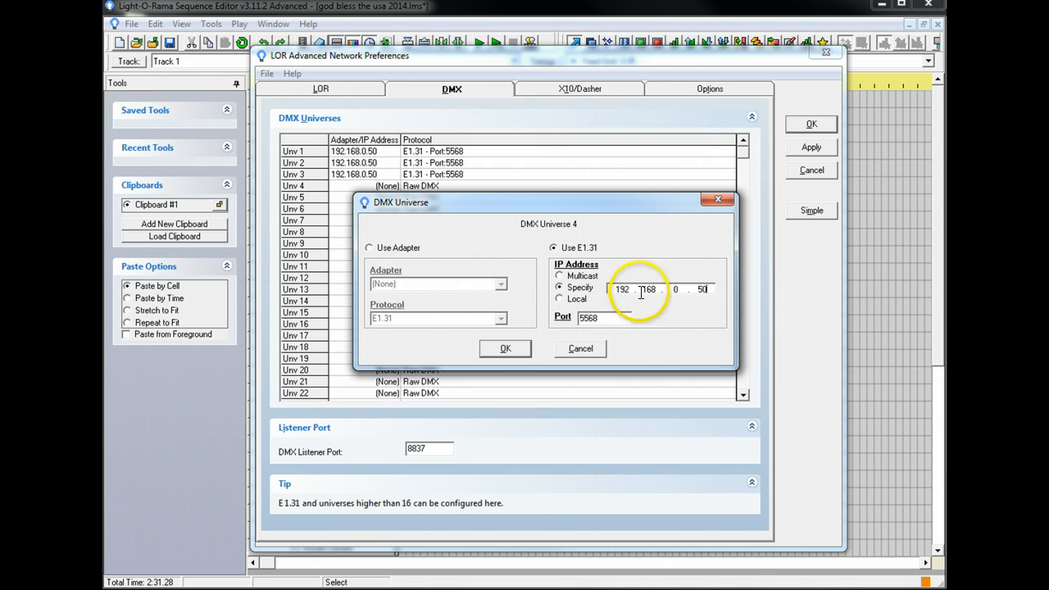
pyautogui.click(505, 348)
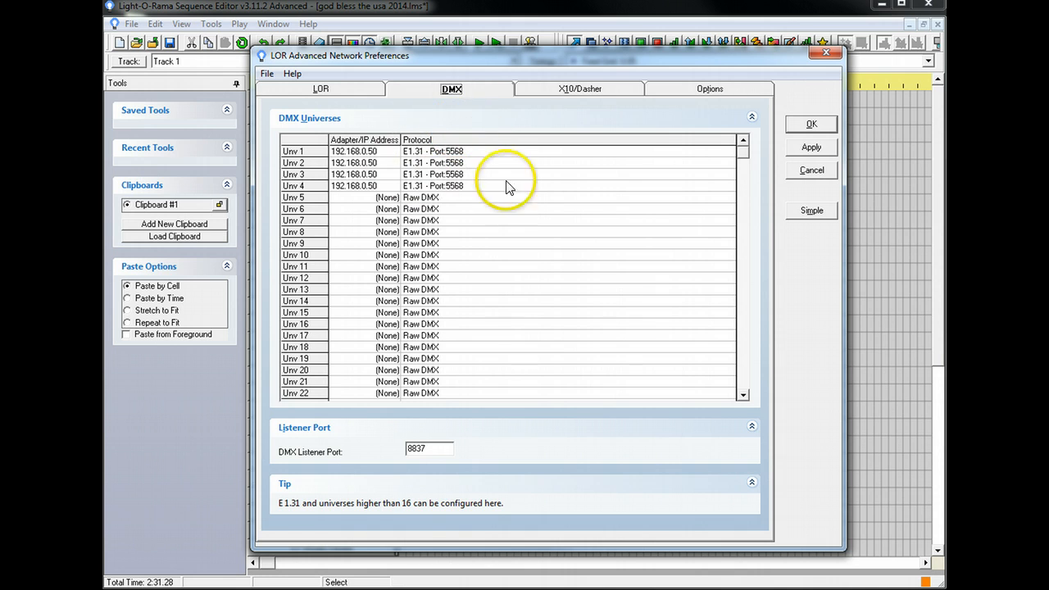
pyautogui.click(813, 124)
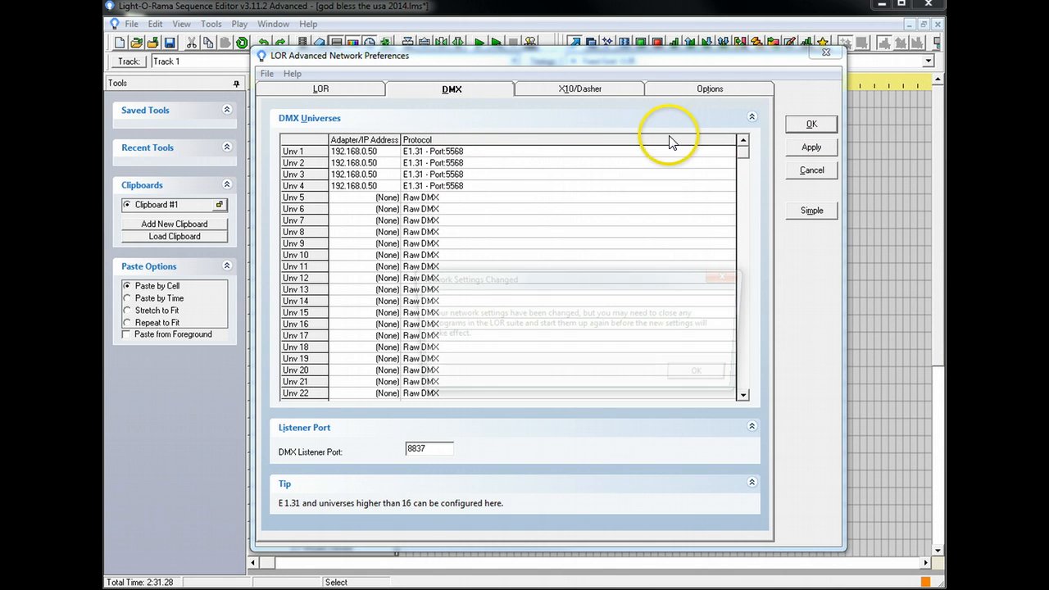
pyautogui.click(728, 376)
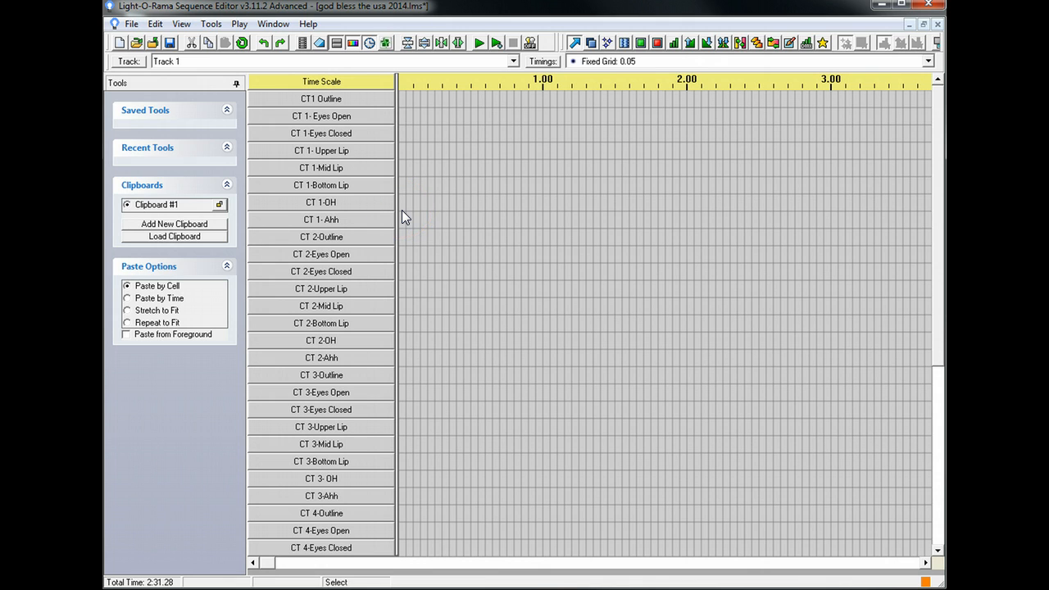
# Widen the channel name column slightly, and briefly start and stop playback of the current sequence.
pyautogui.moveTo(396, 211); pyautogui.dragTo(409, 212)
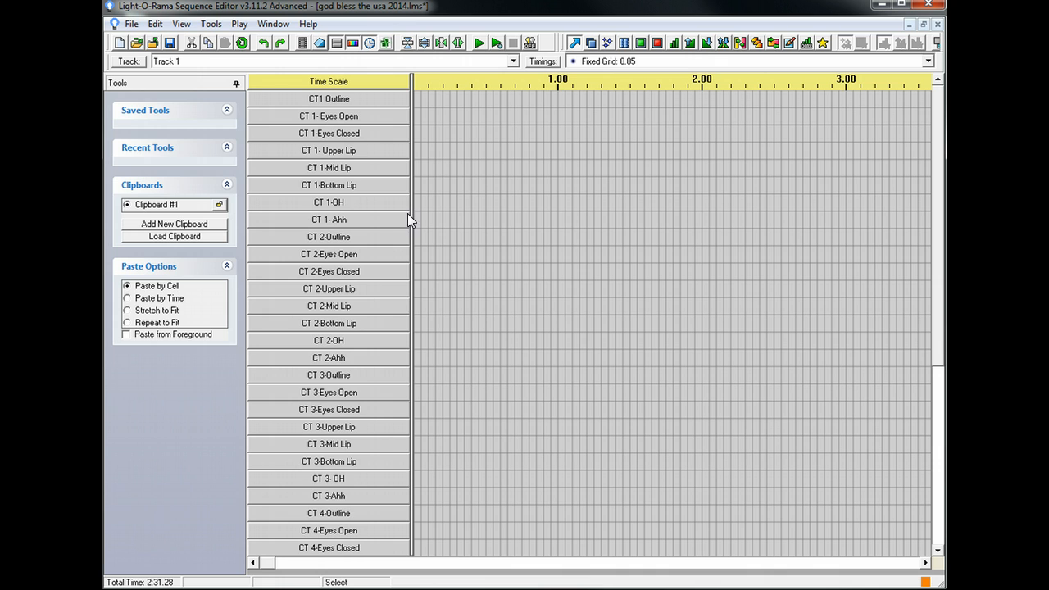
pyautogui.click(181, 25)
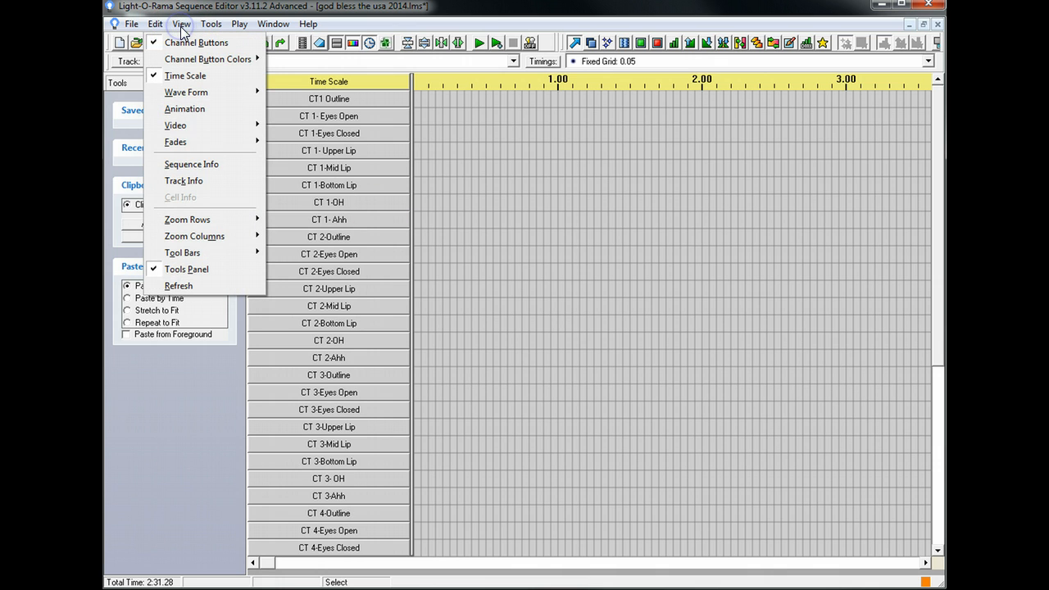
pyautogui.click(239, 24)
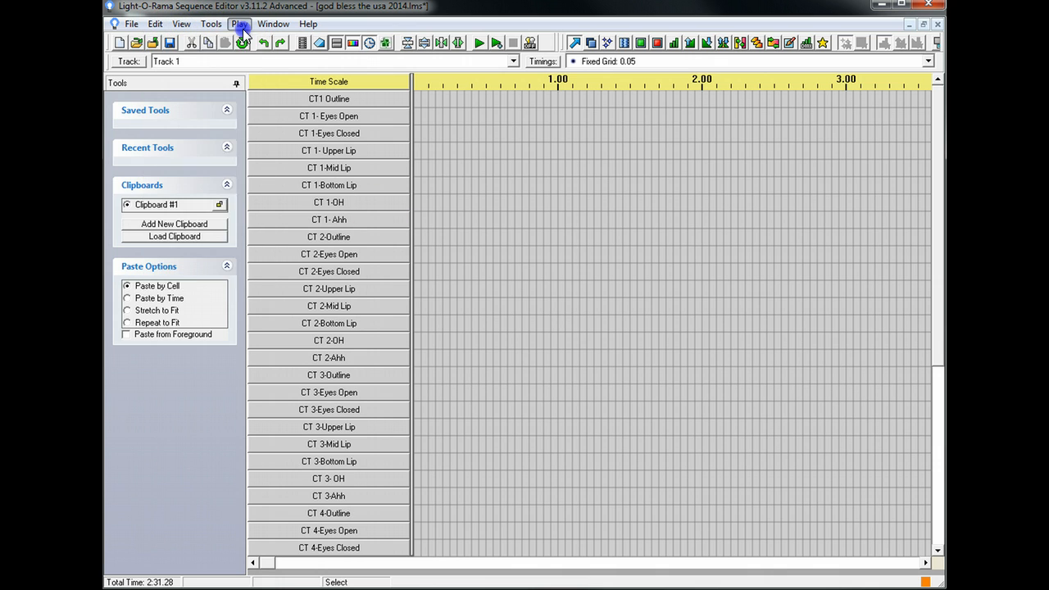
pyautogui.click(239, 24)
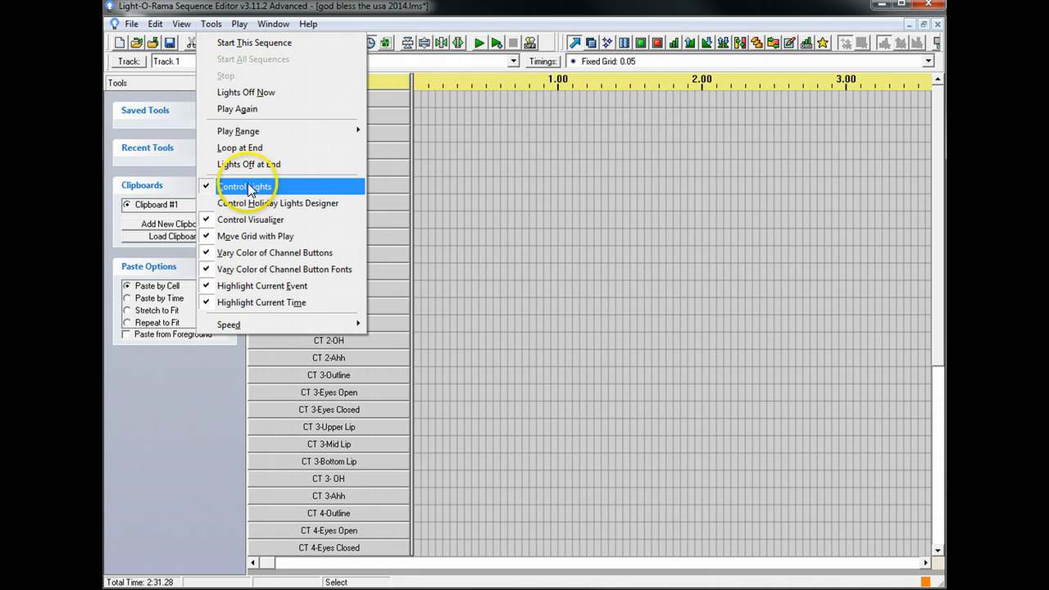
pyautogui.click(254, 43)
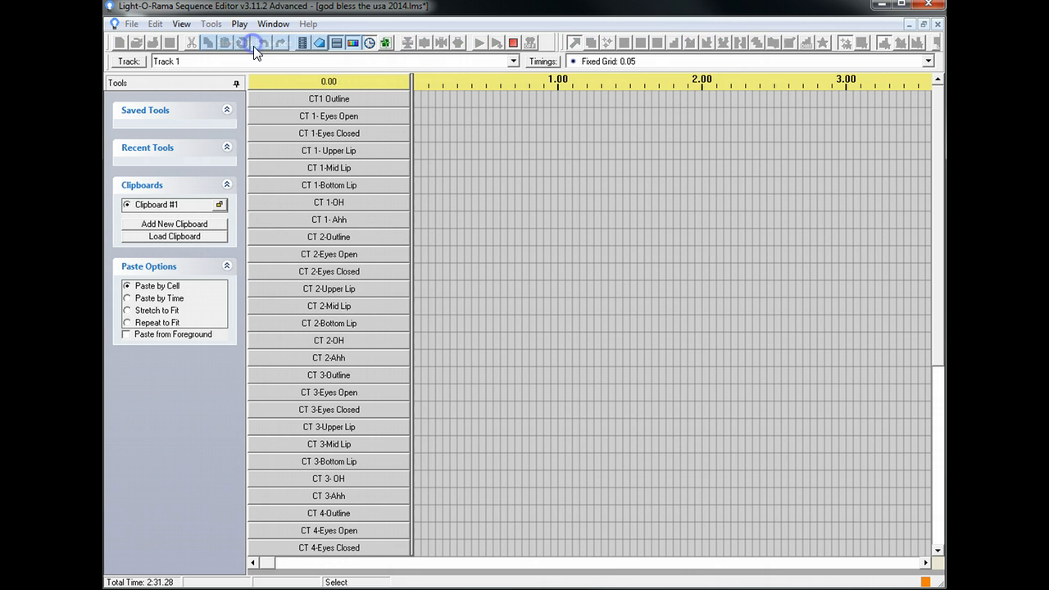
pyautogui.click(511, 43)
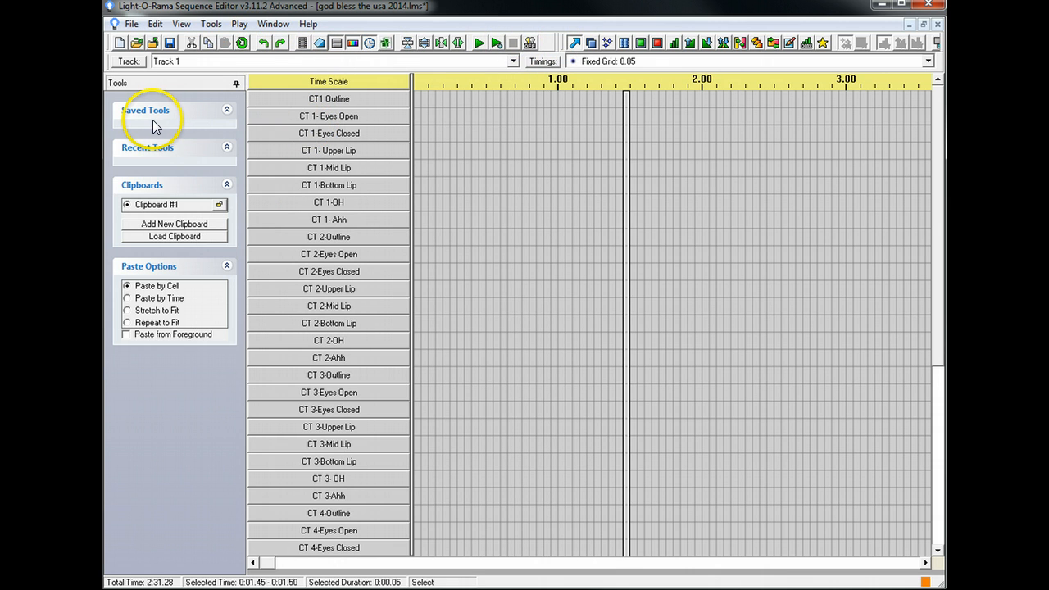
# Open the Channel Configuration for Track 1 and find the first Ribbon 1 channels on DMX Universe 1.
pyautogui.click(212, 24)
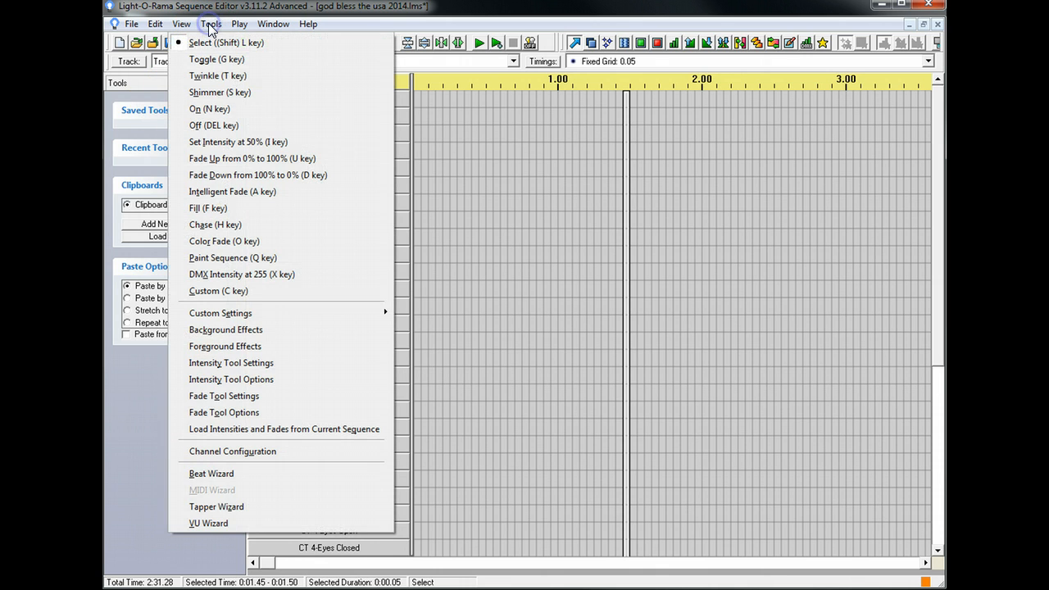
pyautogui.click(270, 452)
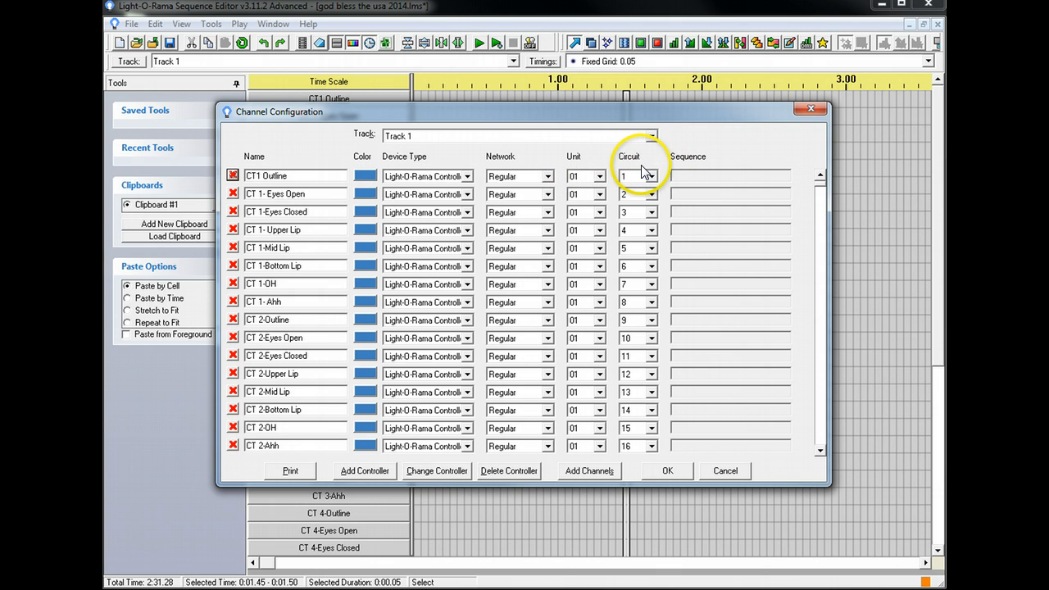
pyautogui.moveTo(820, 185); pyautogui.dragTo(821, 190)
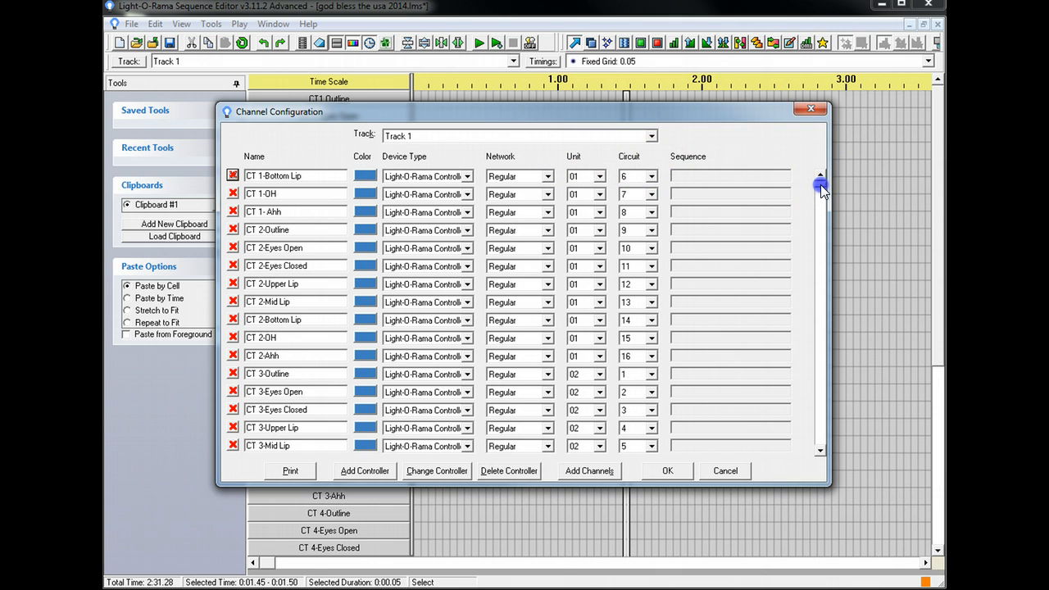
pyautogui.scroll(-12, 821, 191)
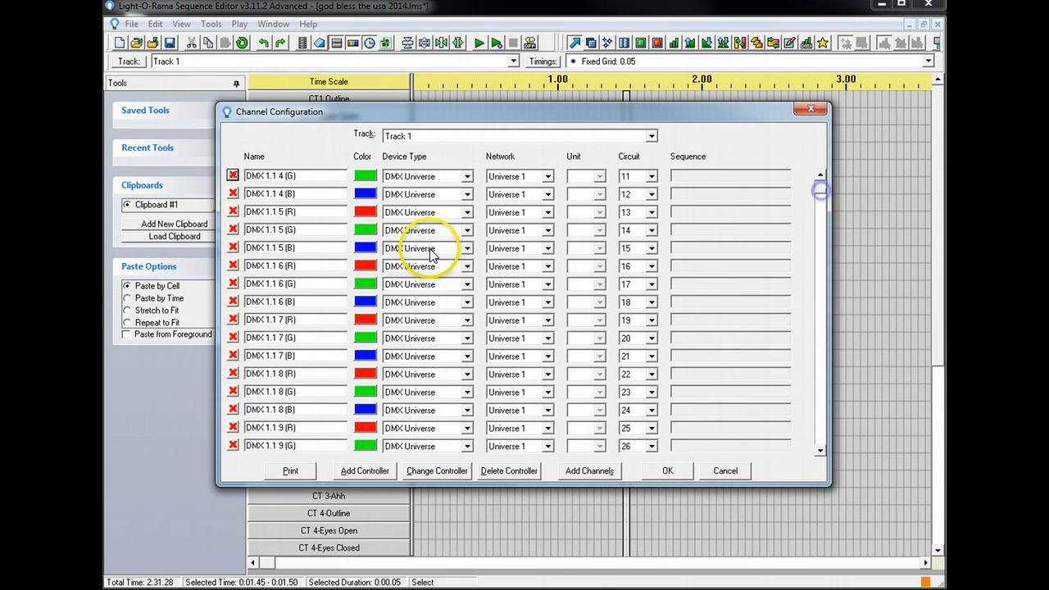
pyautogui.click(817, 181)
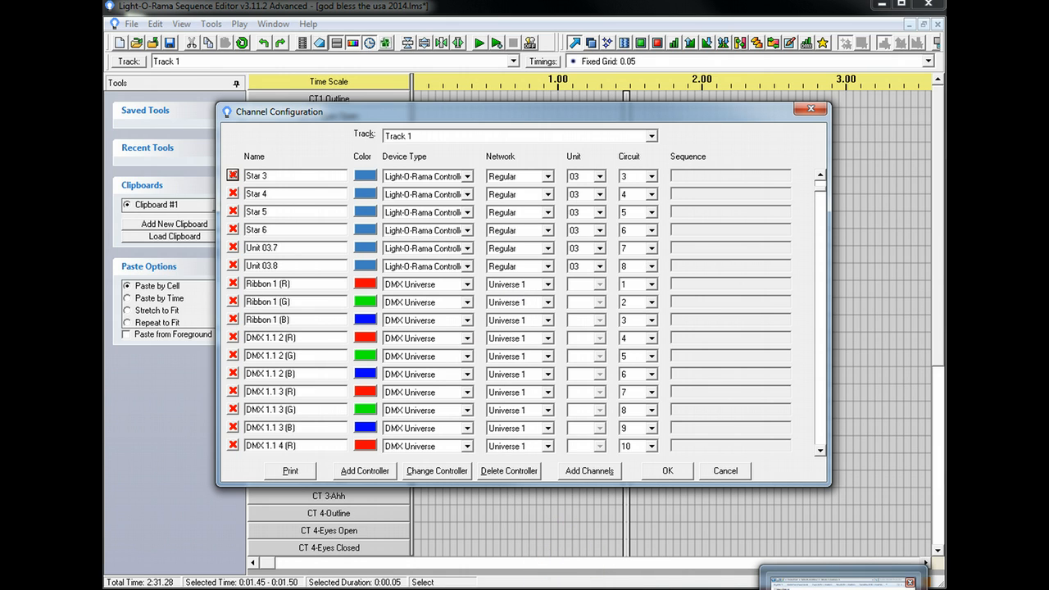
# Switch to Advatek Lights Assistant and review the PixLite 16's advanced string settings for Output 1, closing its configuration without changes.
pyautogui.click(844, 583)
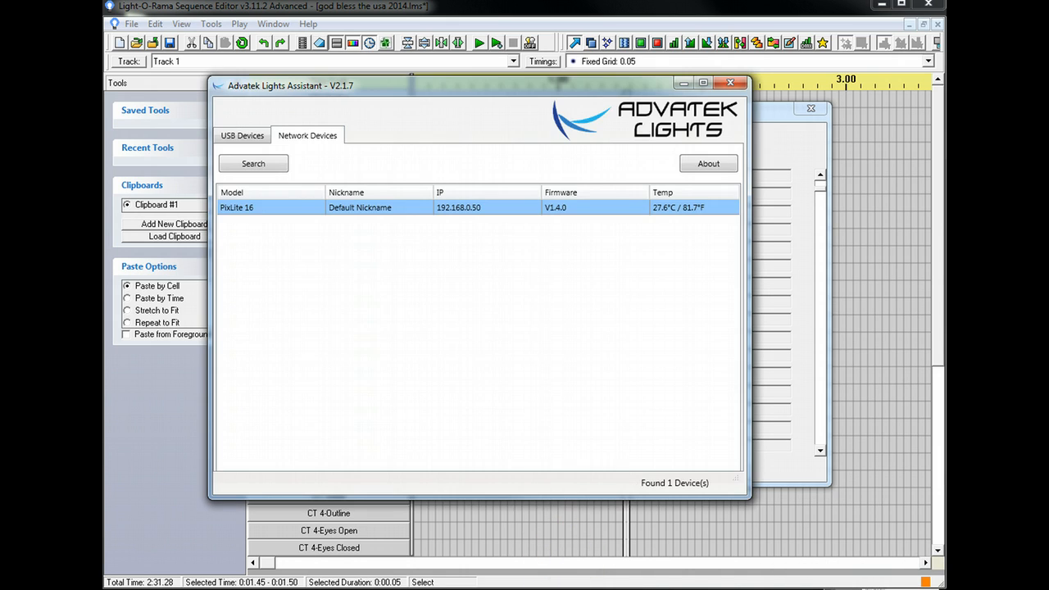
pyautogui.doubleClick(355, 208)
pyautogui.click(606, 170)
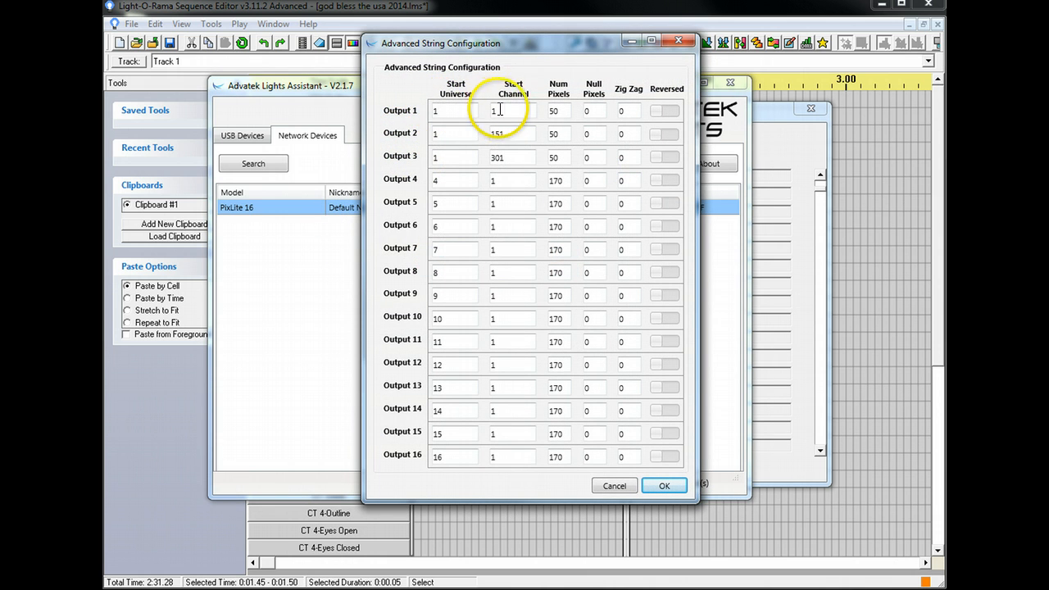
pyautogui.click(546, 108)
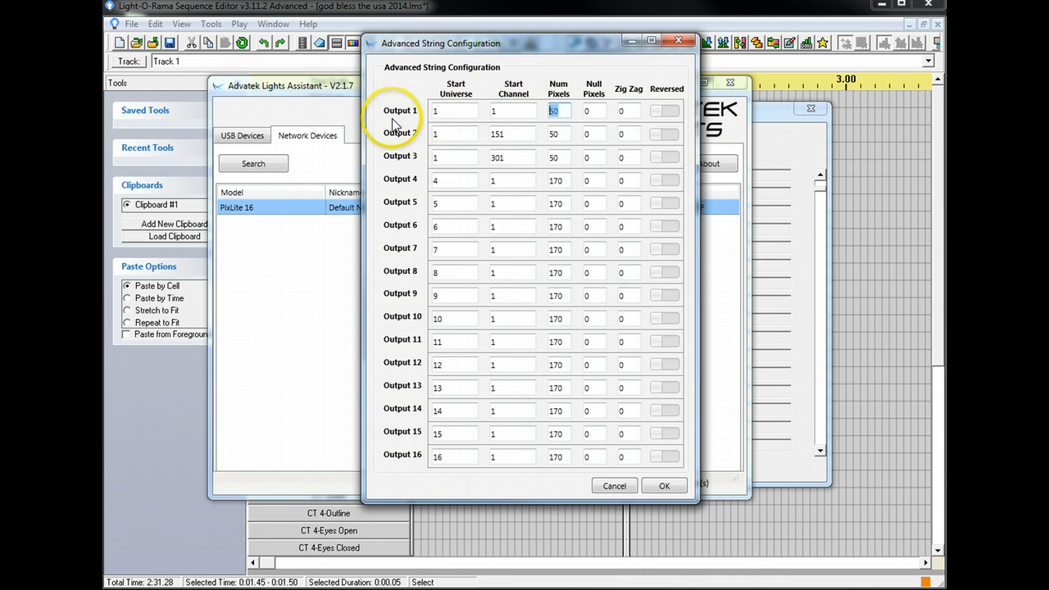
pyautogui.click(614, 485)
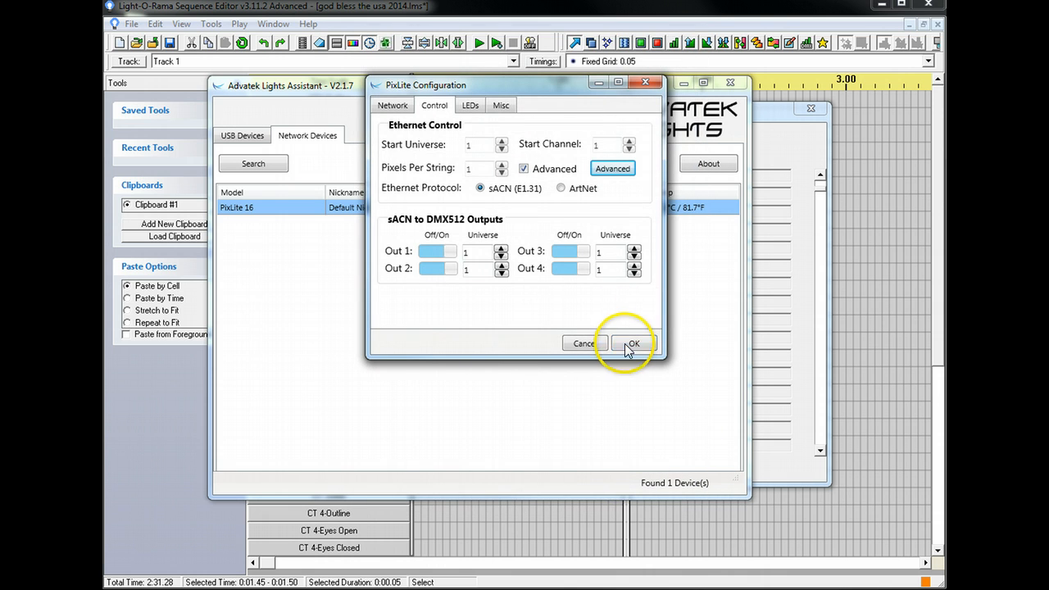
pyautogui.click(598, 341)
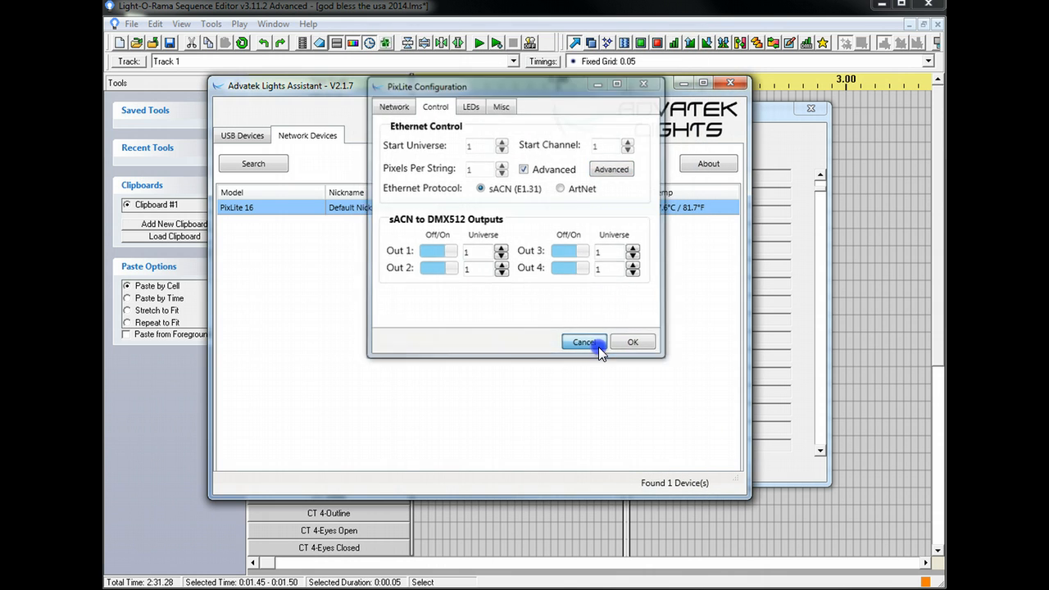
pyautogui.click(678, 82)
# Examine the names, networks and circuits of the Ribbon 1 channels on Universe 1 in the Channel Configuration.
pyautogui.click(819, 450)
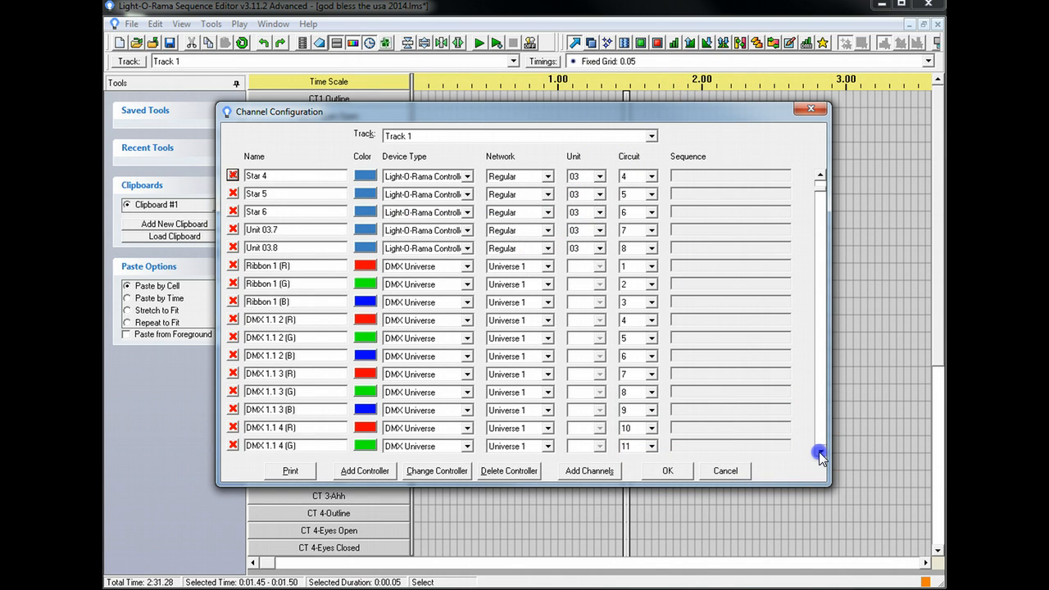
pyautogui.click(820, 451)
pyautogui.click(820, 451)
pyautogui.click(819, 451)
pyautogui.click(819, 452)
pyautogui.click(819, 451)
pyautogui.click(819, 451)
pyautogui.click(819, 451)
pyautogui.click(819, 451)
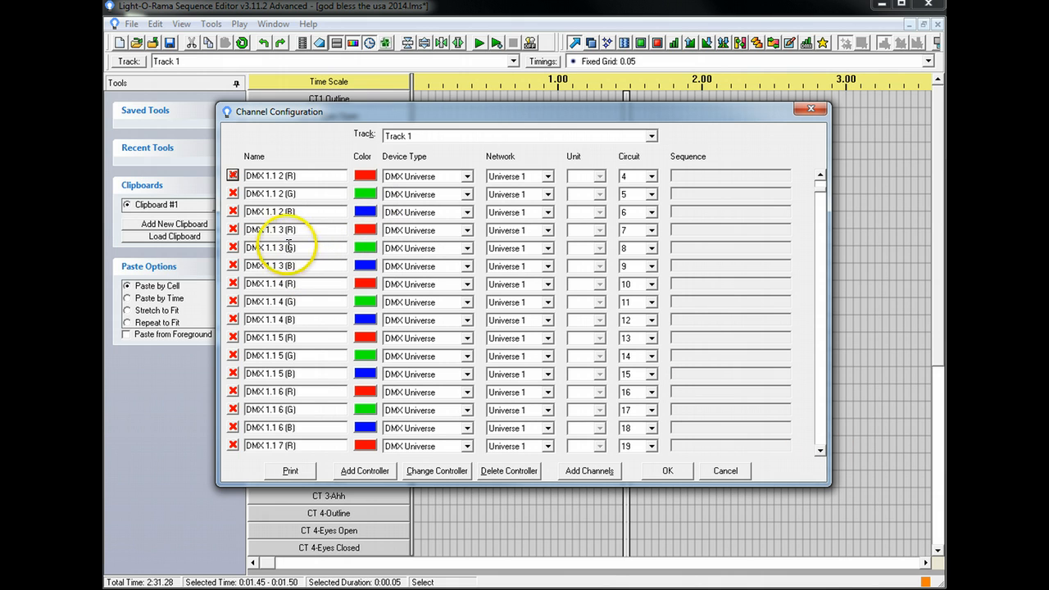
pyautogui.scroll(-4, 307, 238)
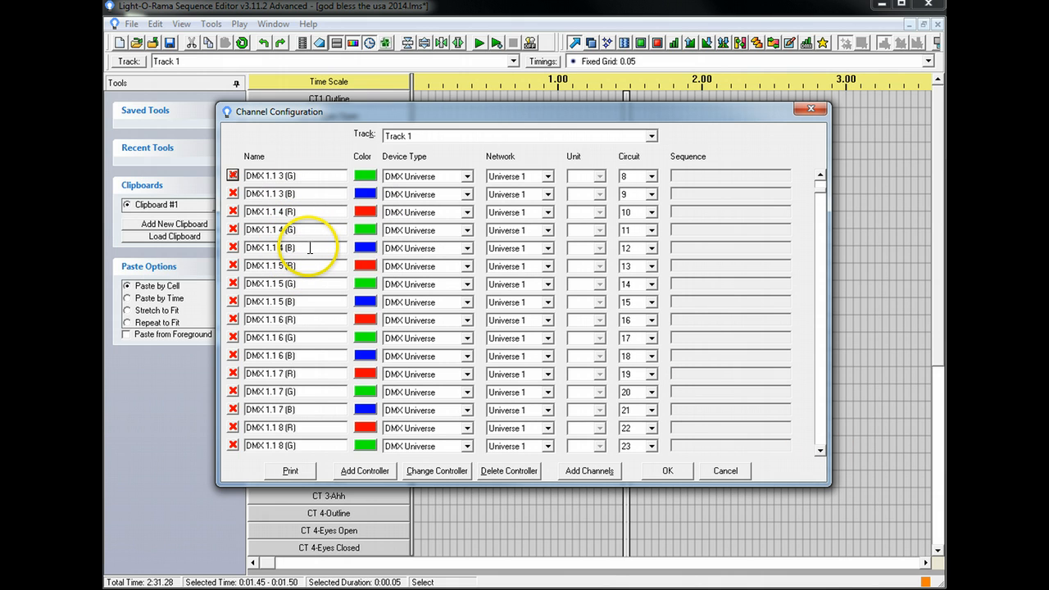
pyautogui.scroll(-20, 312, 248)
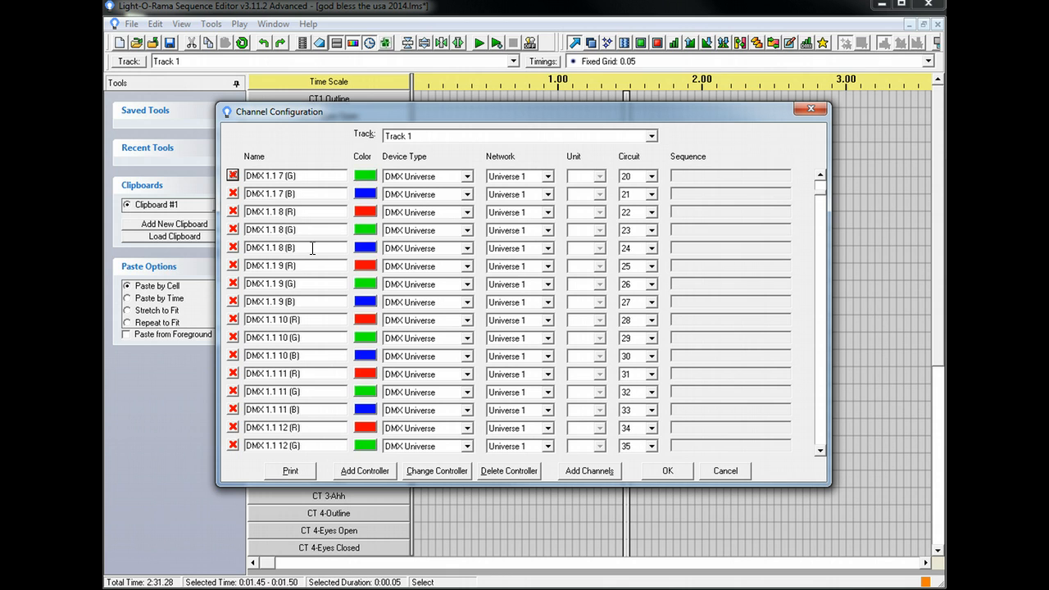
pyautogui.scroll(-19, 309, 260)
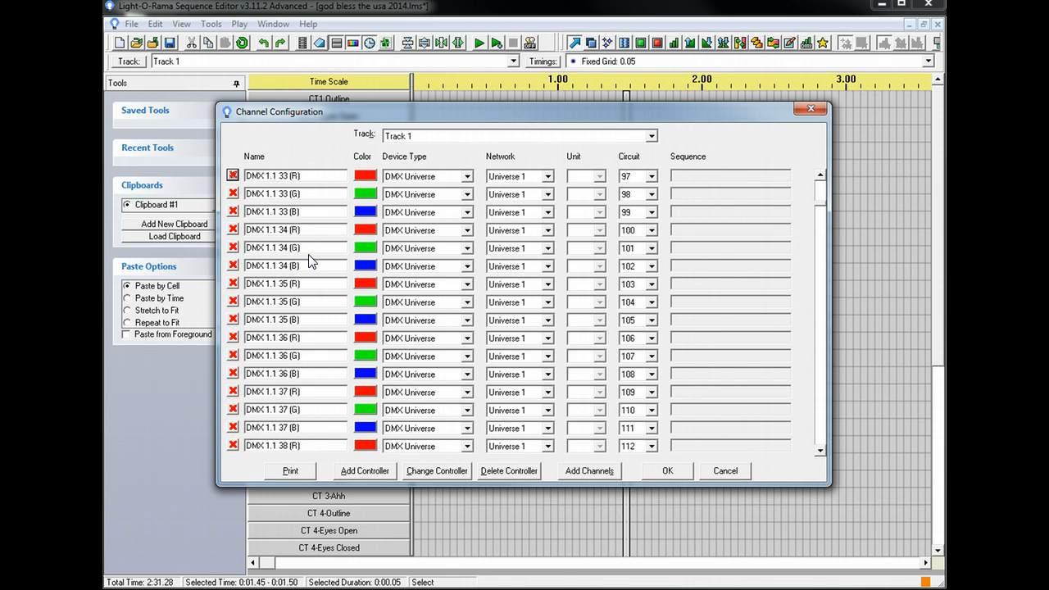
pyautogui.scroll(-1, 309, 256)
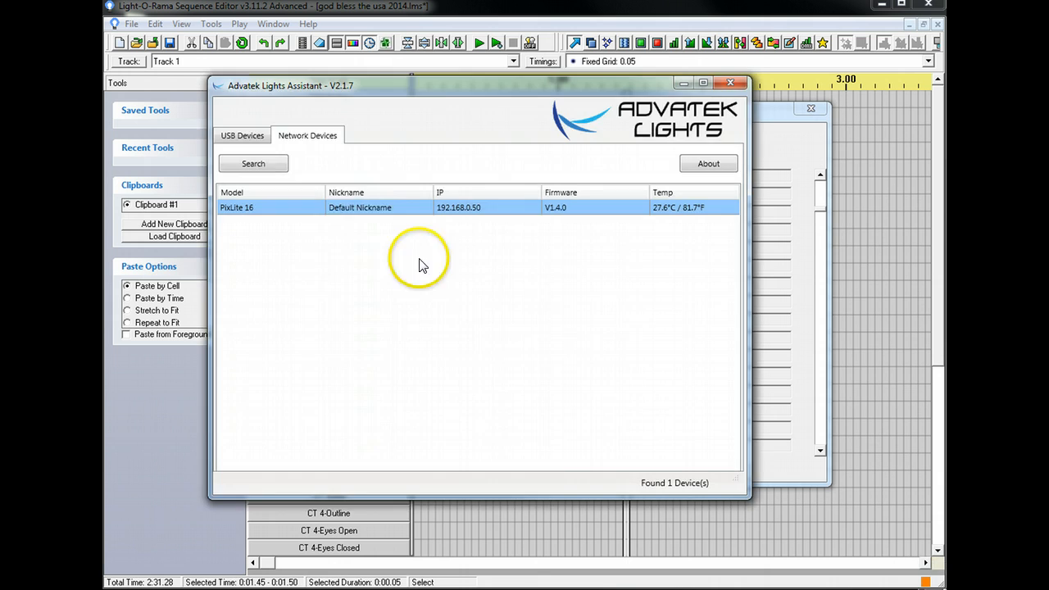
# Check Output 2's start channel in the PixLite 16's advanced string configuration and return to the Light-O-Rama Channel Configuration.
pyautogui.doubleClick(353, 208)
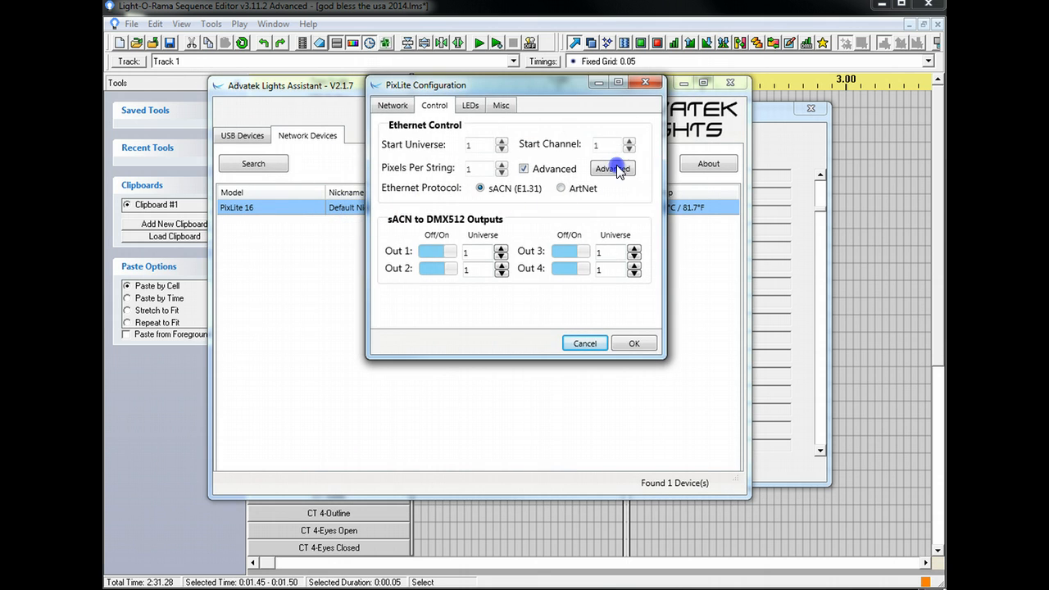
pyautogui.click(616, 168)
pyautogui.doubleClick(514, 133)
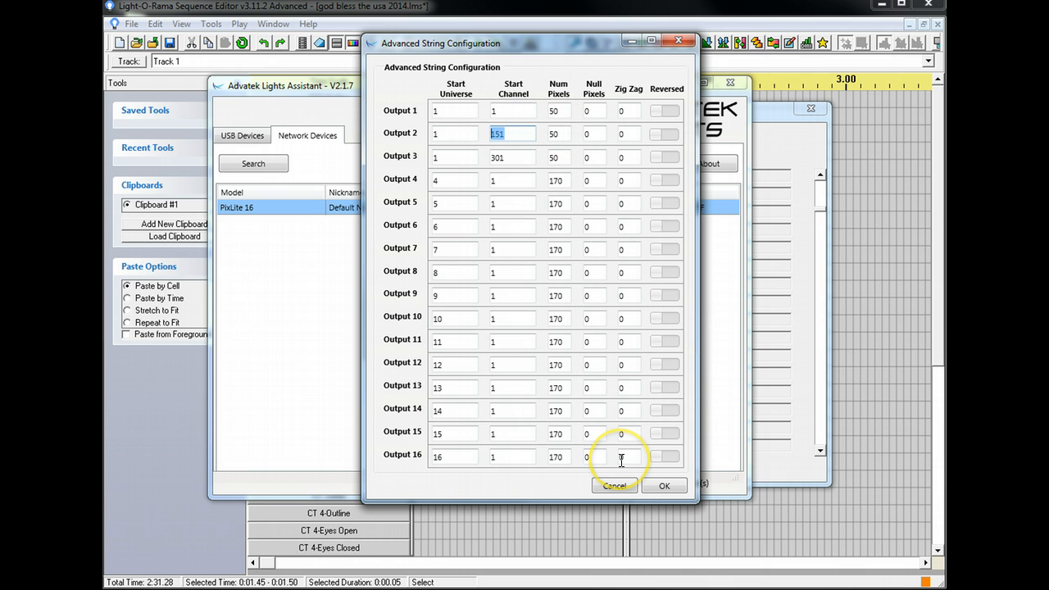
pyautogui.click(613, 485)
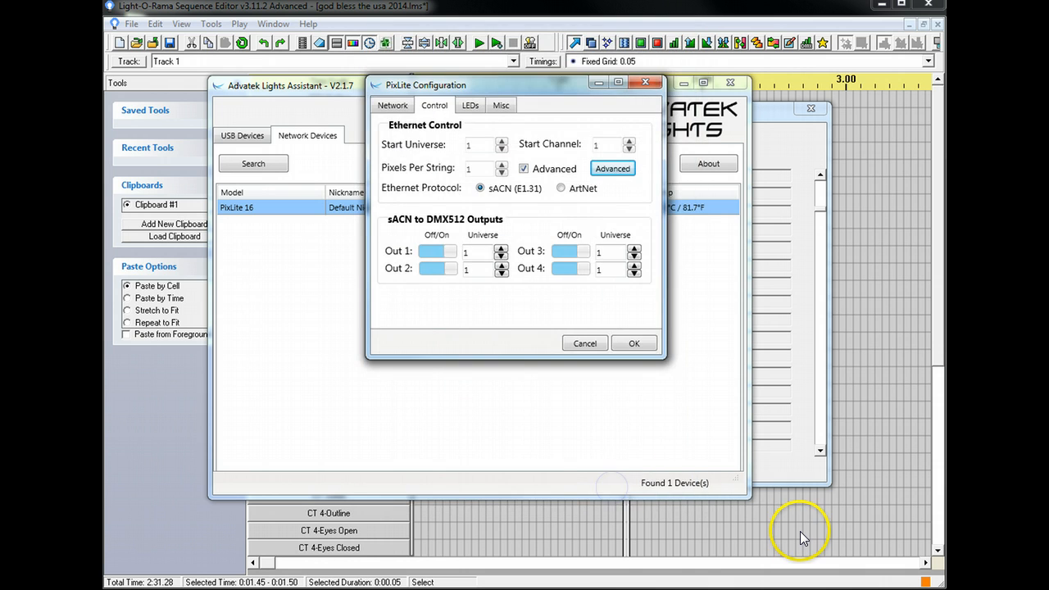
pyautogui.click(799, 531)
# Examine the Universe 1 channel assignments from the start of Ribbon 2 through the Ribbon 3 channels.
pyautogui.click(820, 451)
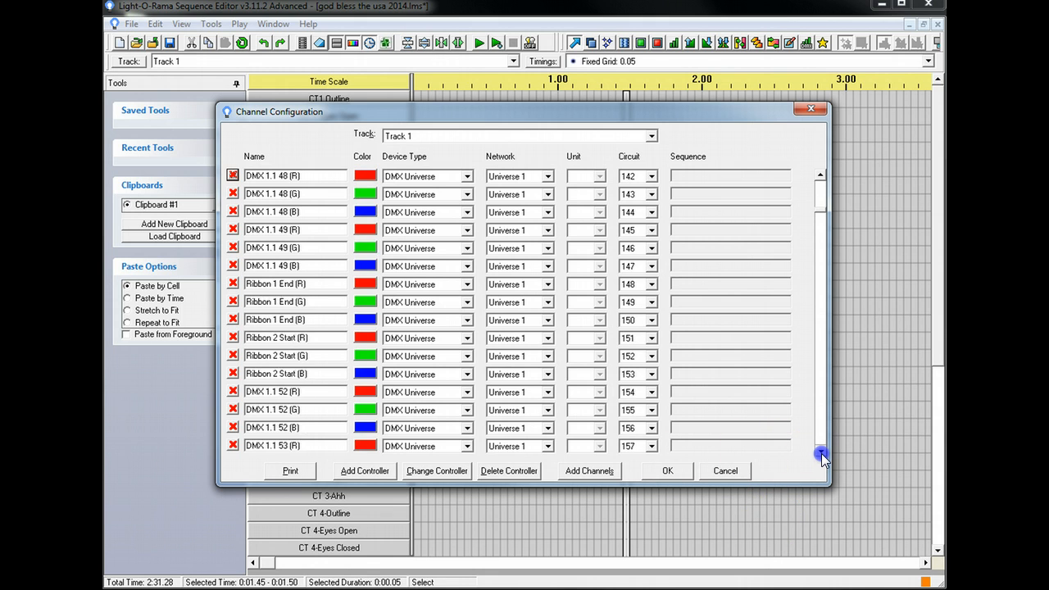
pyautogui.click(821, 453)
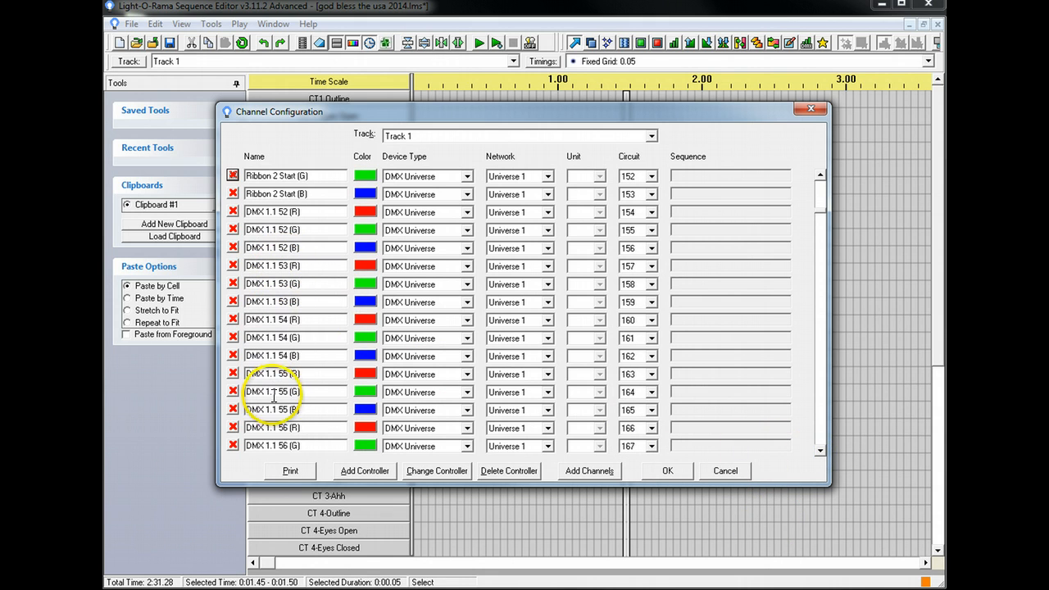
pyautogui.click(820, 453)
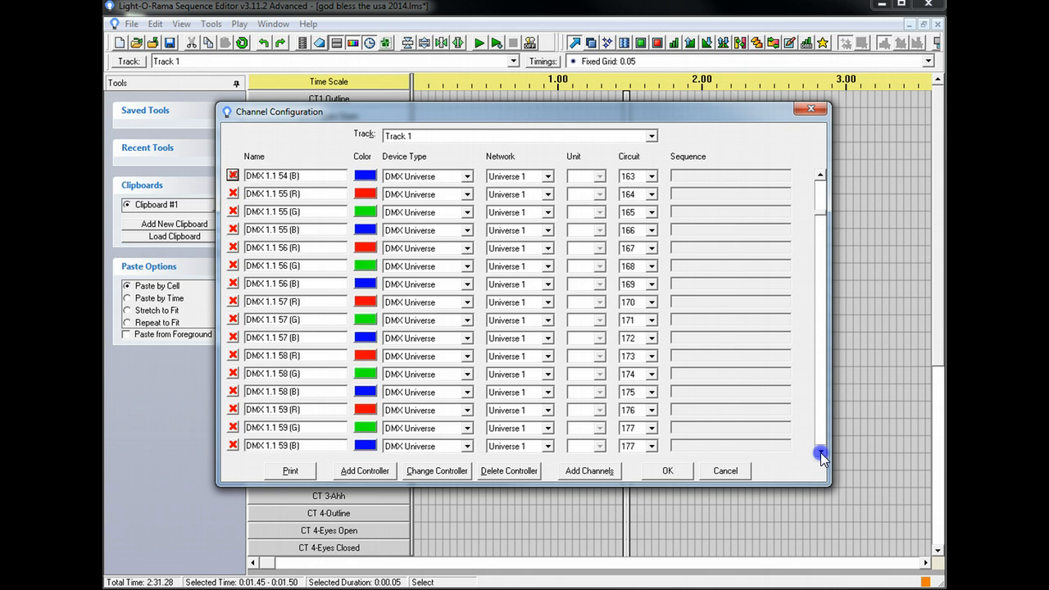
pyautogui.click(820, 452)
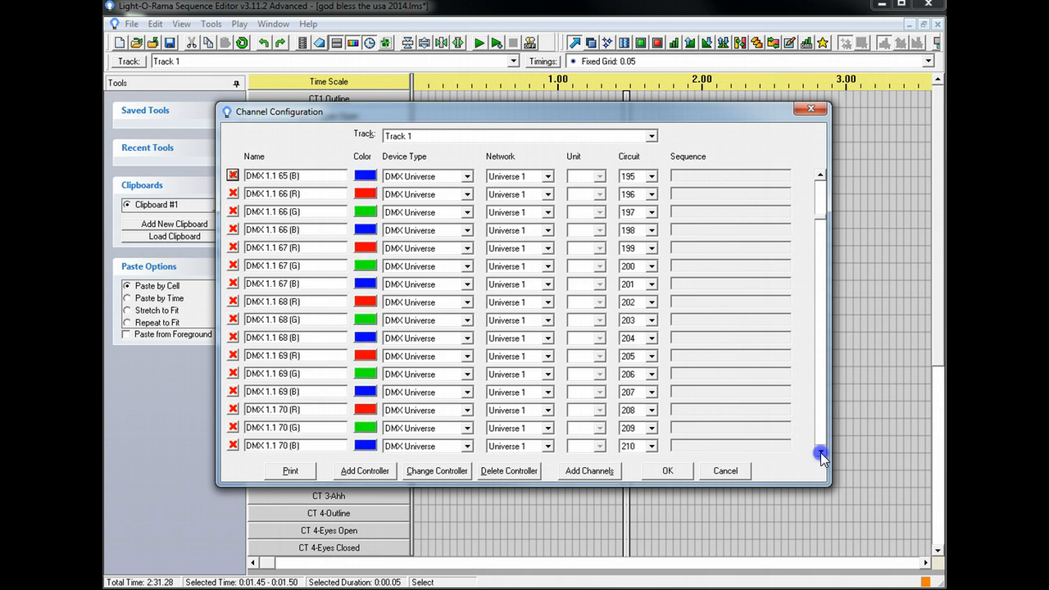
pyautogui.click(820, 452)
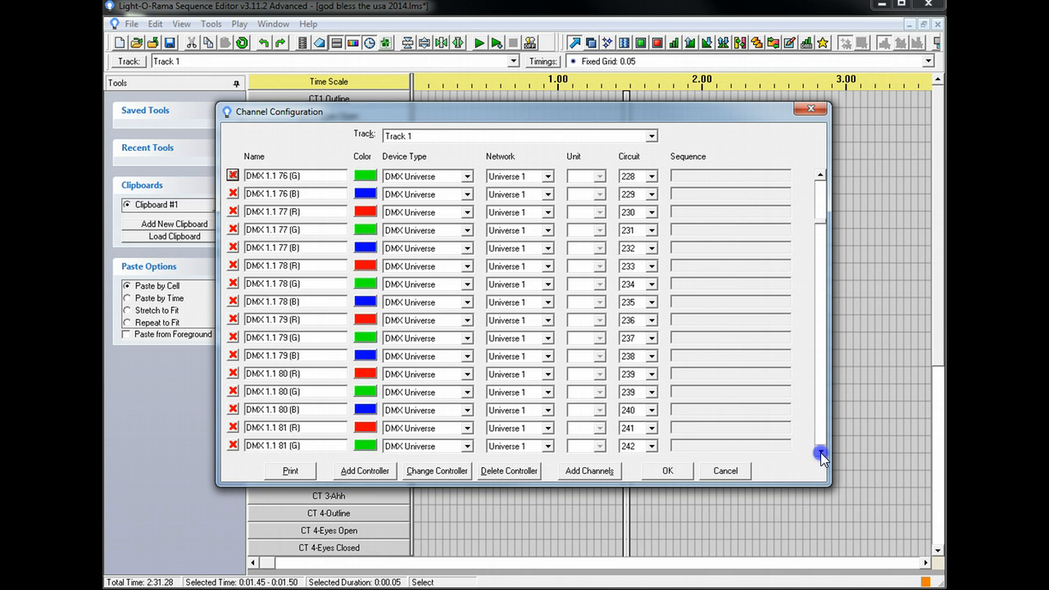
pyautogui.click(820, 452)
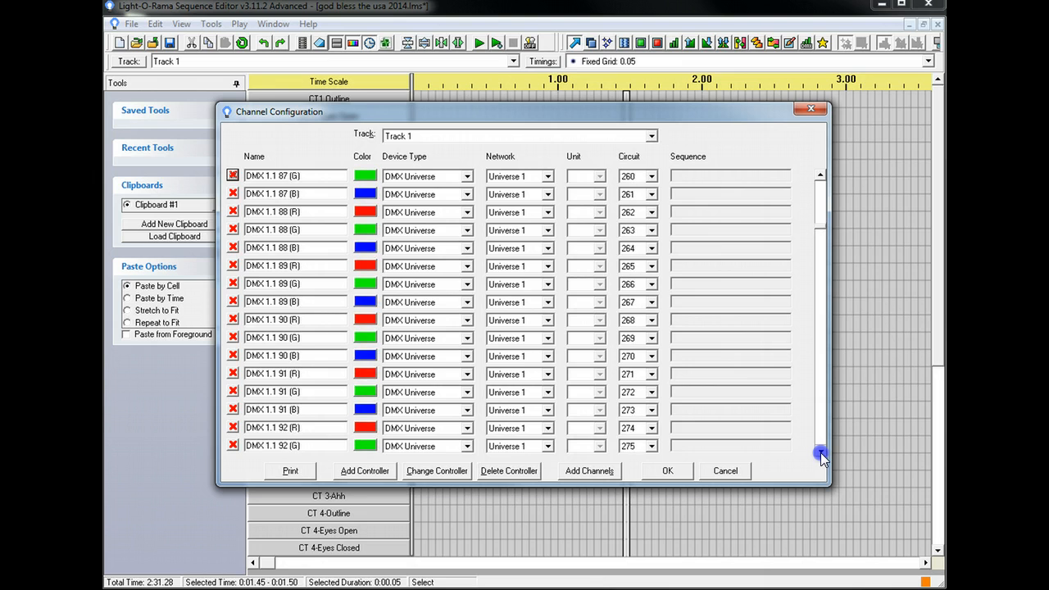
pyautogui.click(820, 452)
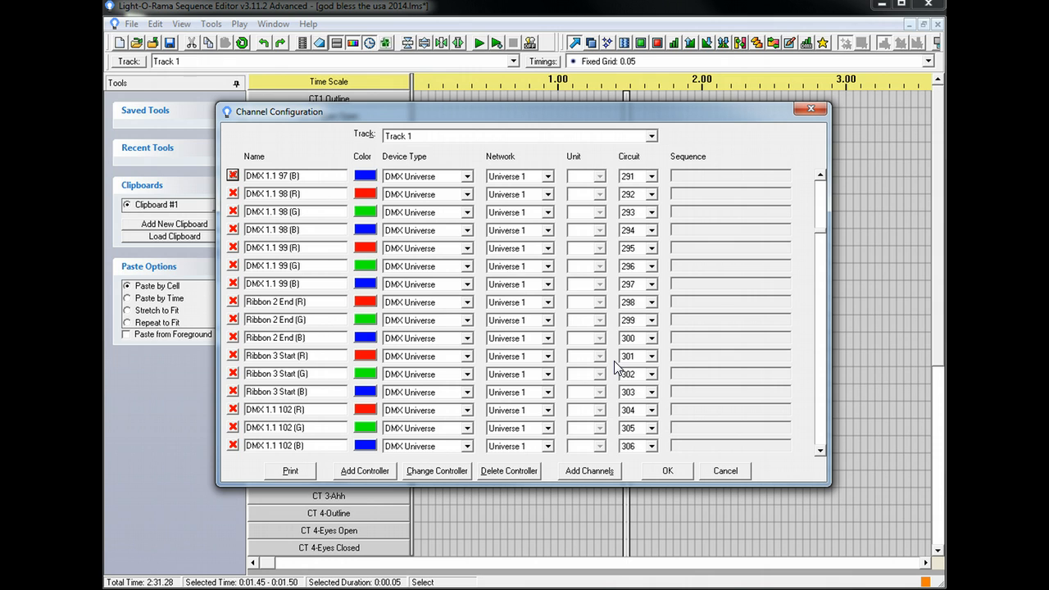
pyautogui.click(818, 452)
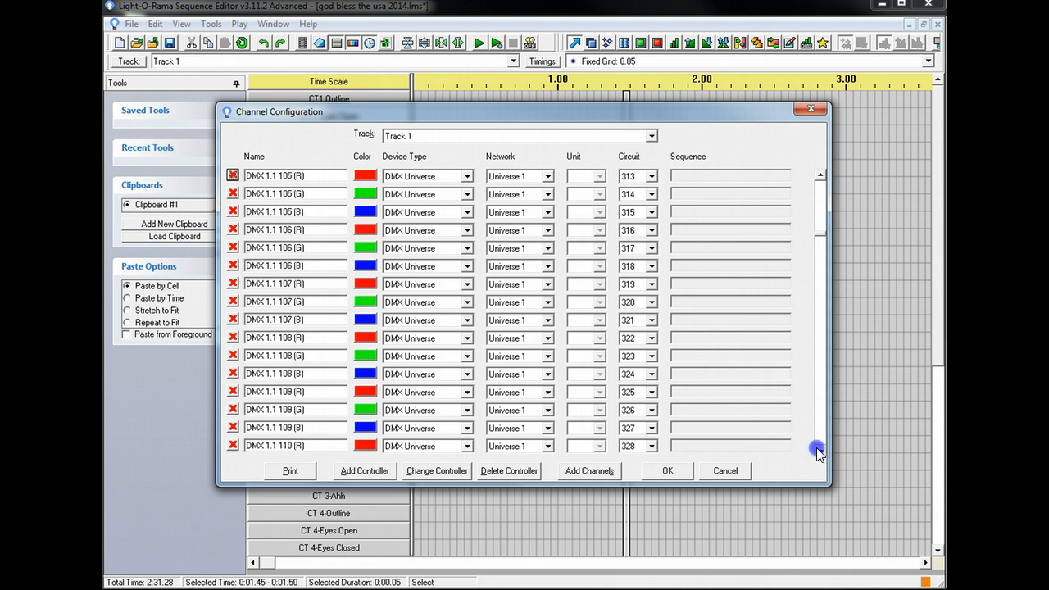
pyautogui.moveTo(817, 452); pyautogui.dragTo(818, 453)
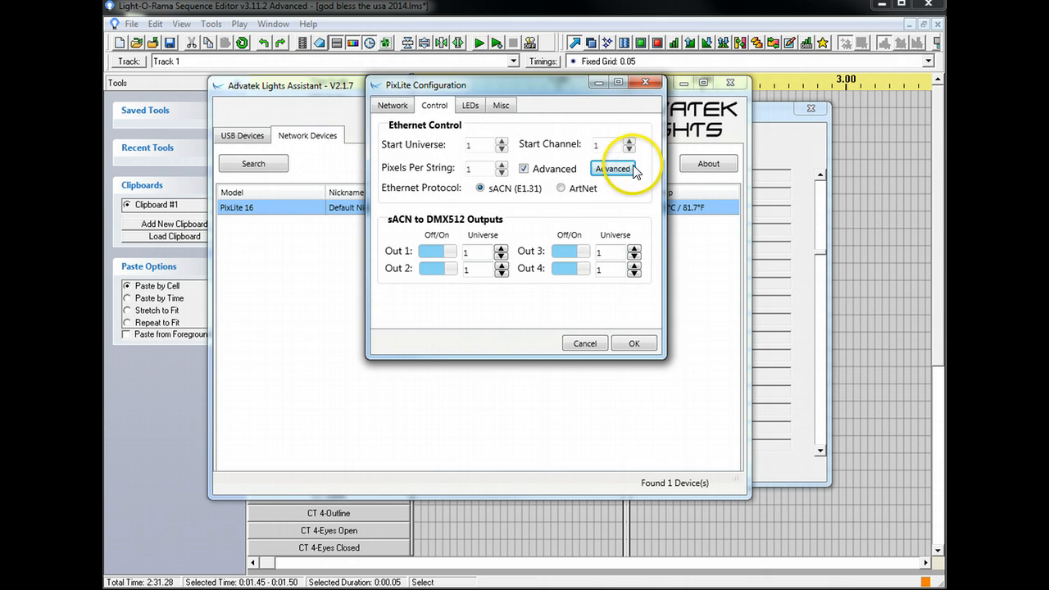
# Open the PixLite 16's advanced string configuration and review Output 3's start channel and channel range.
pyautogui.click(634, 169)
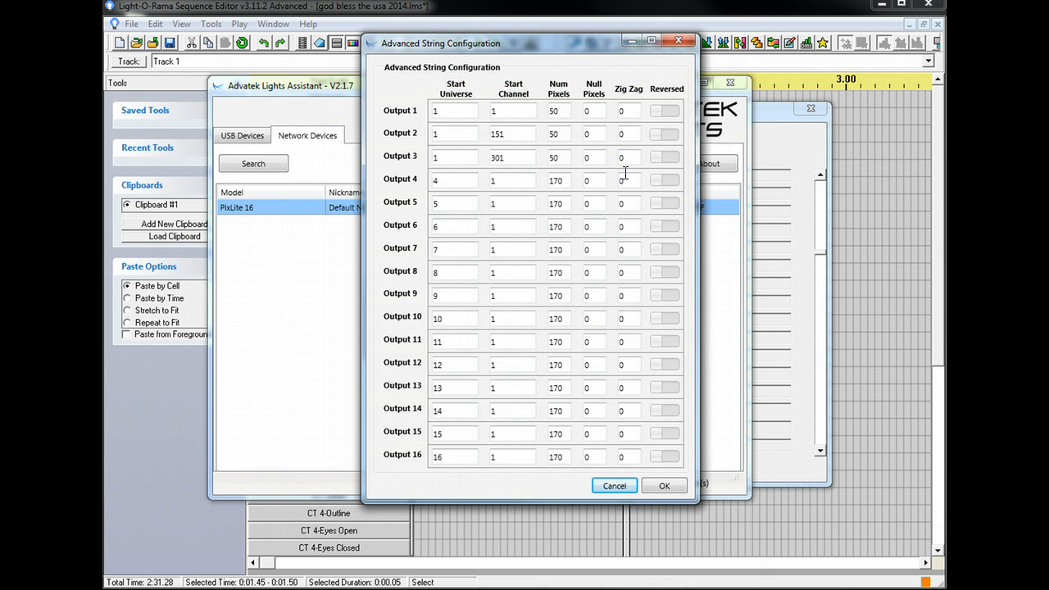
pyautogui.click(487, 156)
pyautogui.moveTo(486, 155); pyautogui.dragTo(478, 157)
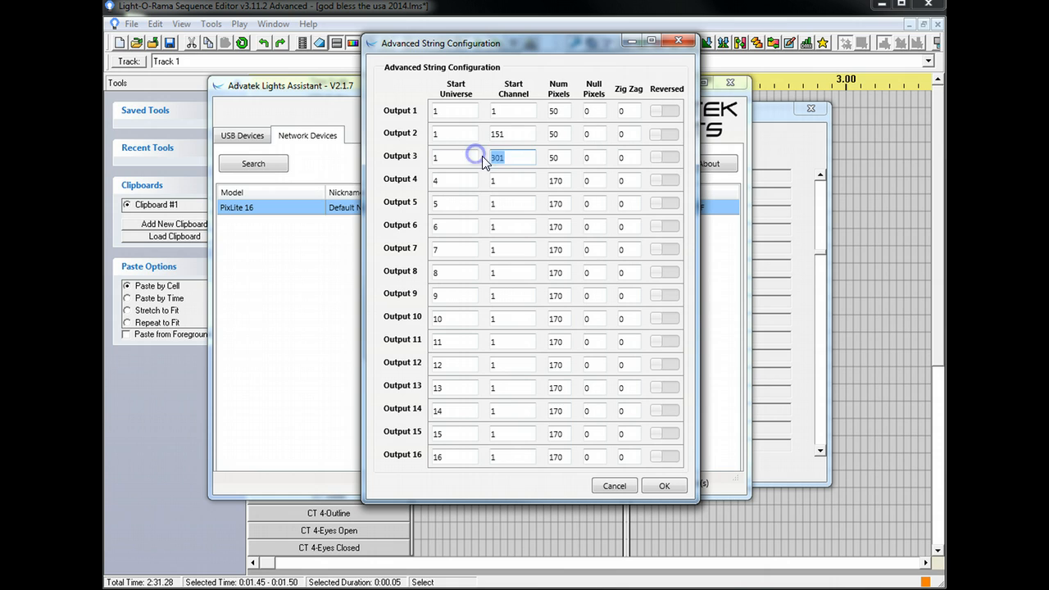
pyautogui.click(527, 156)
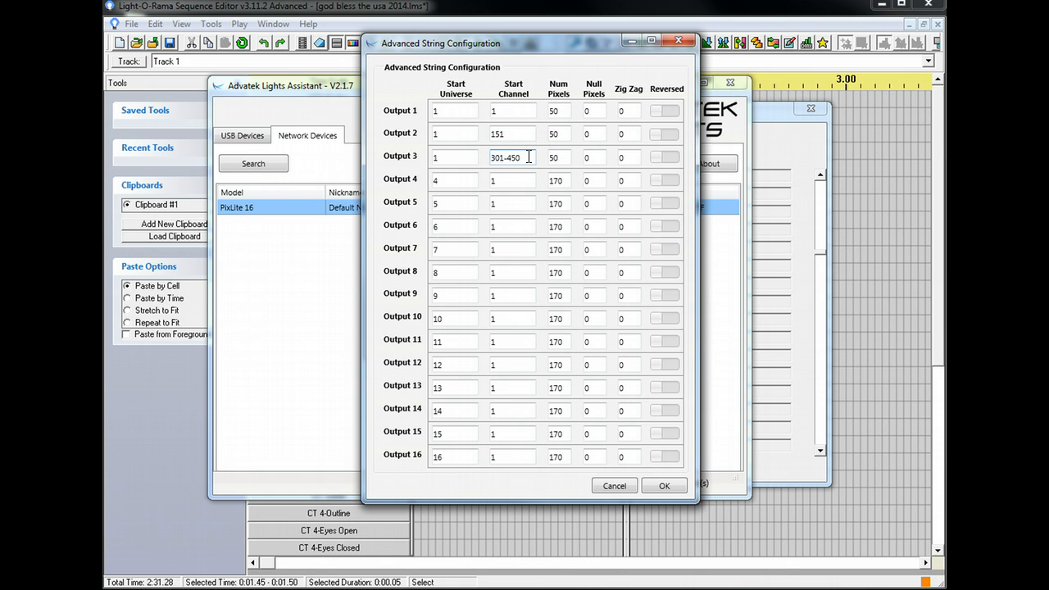
# Set Output 4 to start universe 2, start channel 1 and 50 pixels.
pyautogui.doubleClick(456, 177)
pyautogui.write('2')
pyautogui.doubleClick(492, 180)
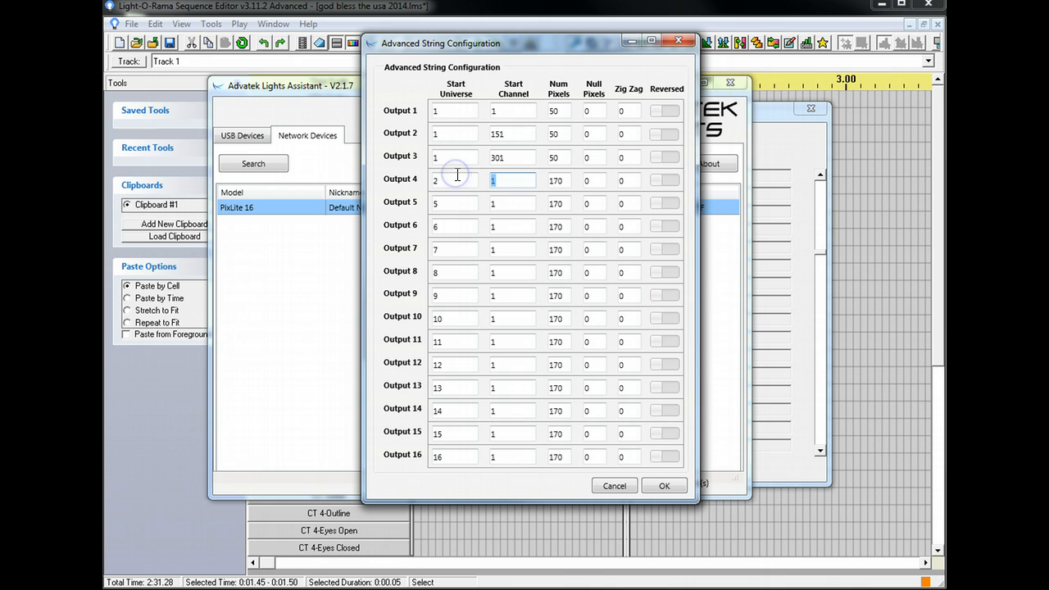
pyautogui.doubleClick(545, 180)
pyautogui.write('50')
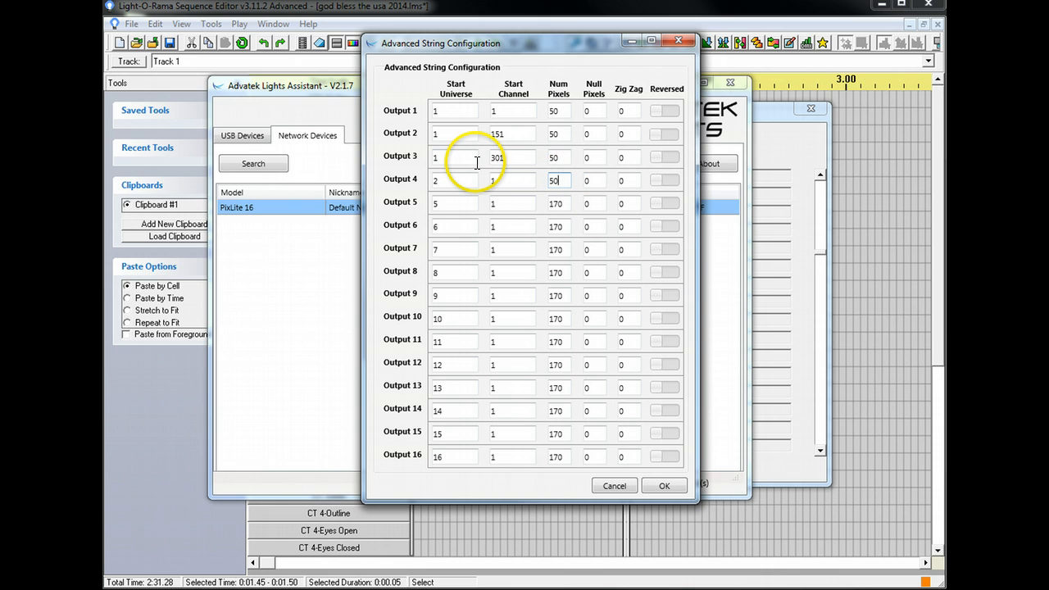
# Set Output 5 to start universe 2, start channel 151 and 50 pixels.
pyautogui.doubleClick(456, 204)
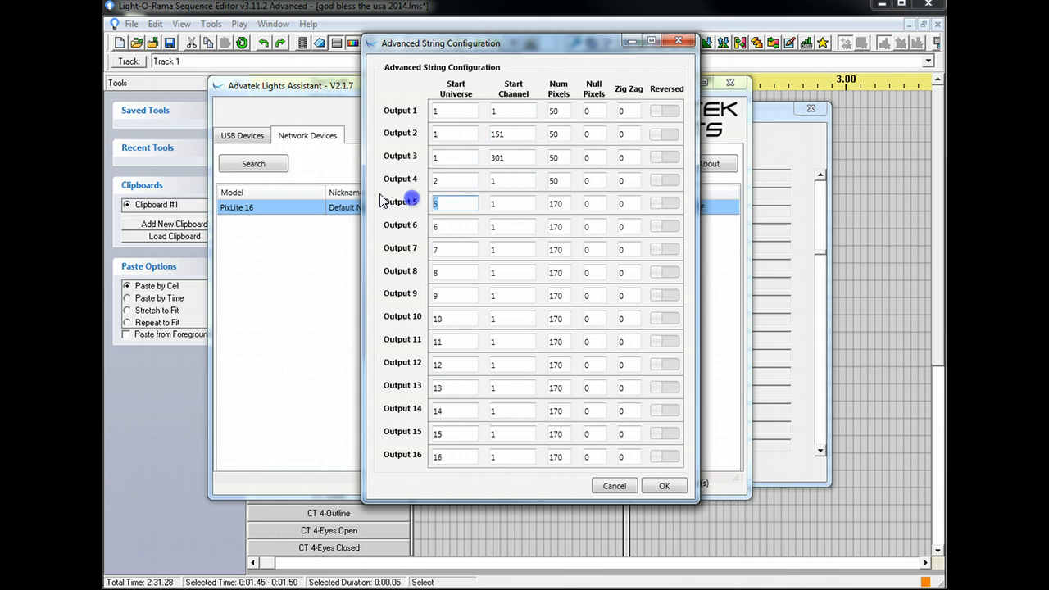
pyautogui.moveTo(511, 203); pyautogui.dragTo(443, 196)
pyautogui.write('1')
pyautogui.moveTo(583, 205); pyautogui.dragTo(541, 205)
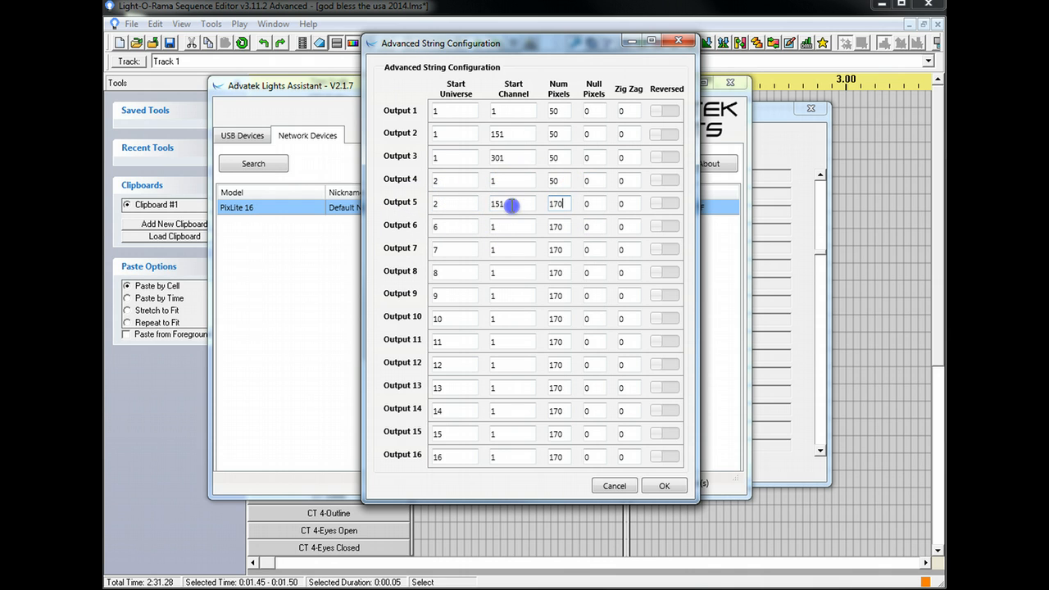
pyautogui.write('50')
# Set Output 6 to start universe 2, start channel 301 and 50 pixels.
pyautogui.doubleClick(445, 227)
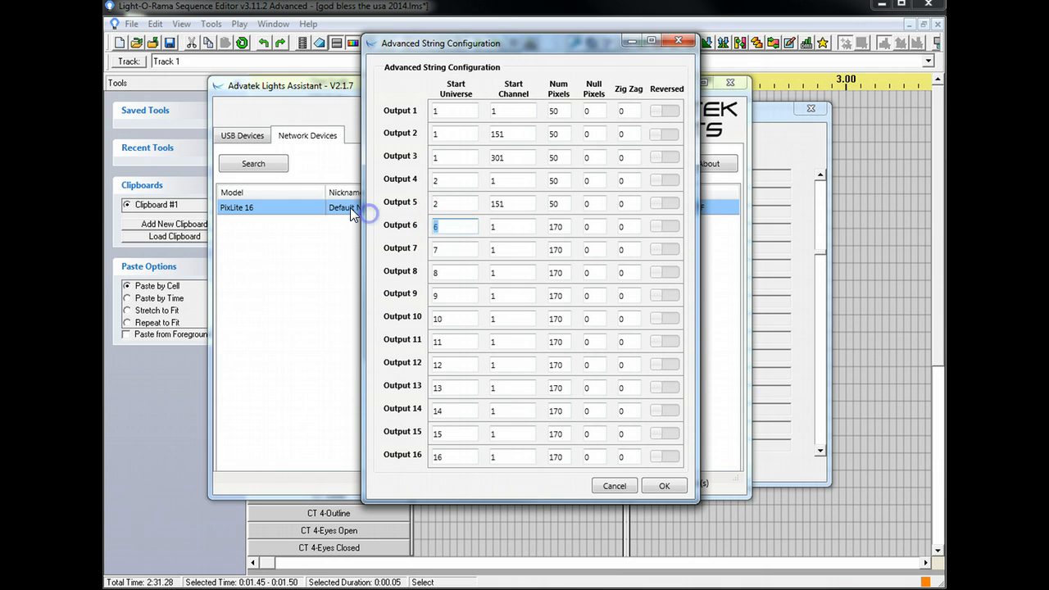
pyautogui.write('2')
pyautogui.doubleClick(514, 229)
pyautogui.write('30')
pyautogui.doubleClick(556, 227)
pyautogui.write('50')
# Accept the advanced string settings, turn off Advanced mode and set the pixels per string to 50.
pyautogui.click(448, 248)
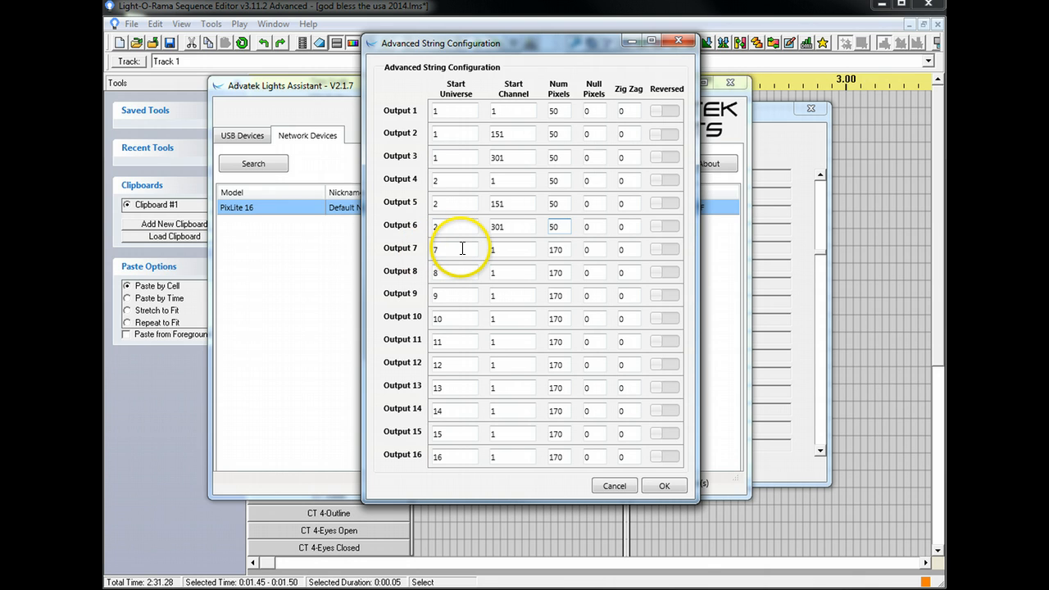
pyautogui.moveTo(462, 249); pyautogui.dragTo(392, 254)
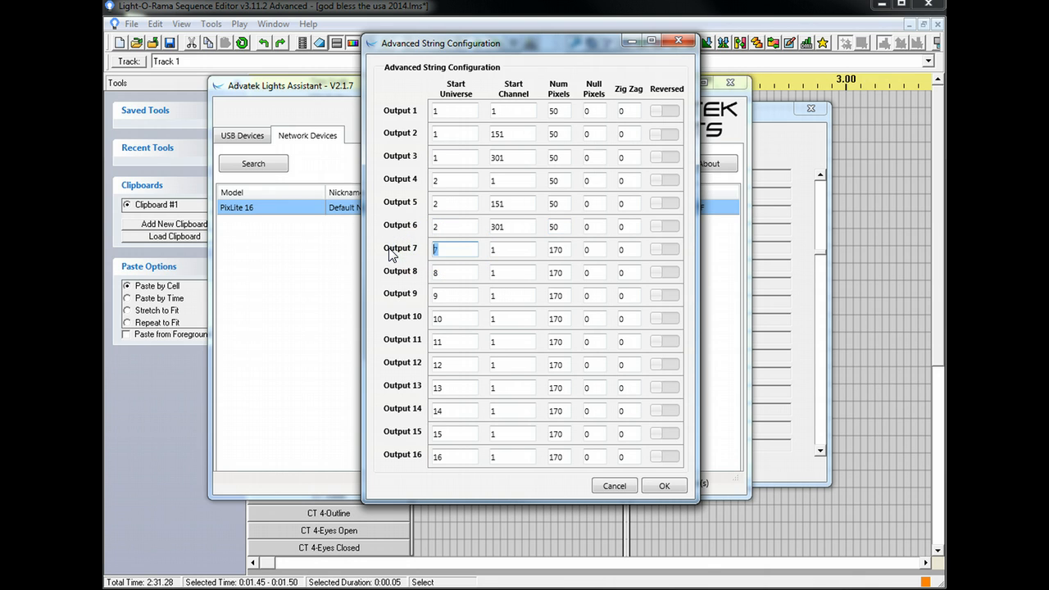
pyautogui.click(663, 486)
pyautogui.click(523, 168)
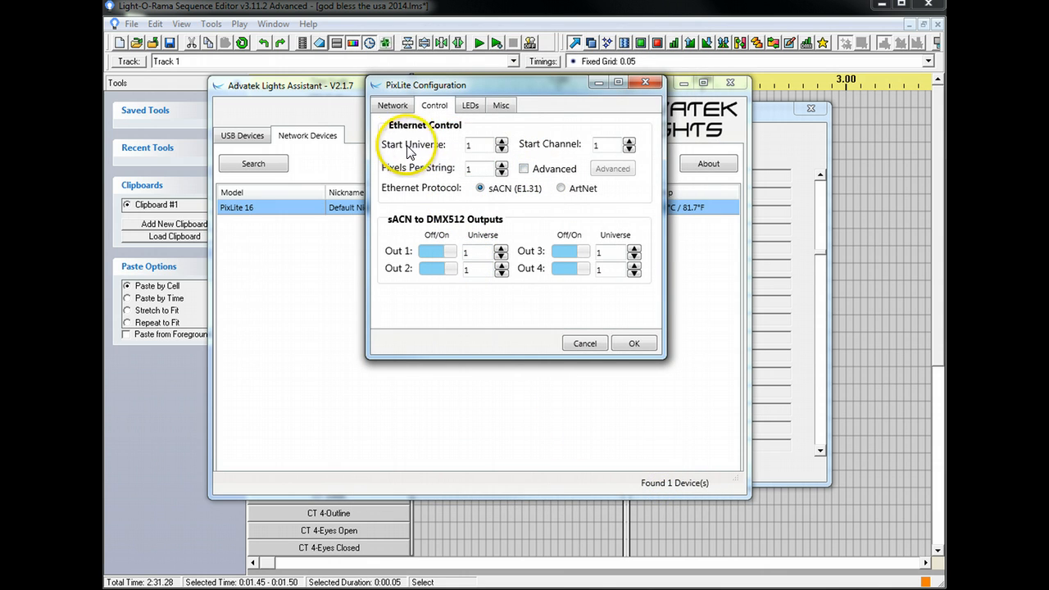
pyautogui.click(499, 164)
pyautogui.click(499, 163)
pyautogui.click(499, 164)
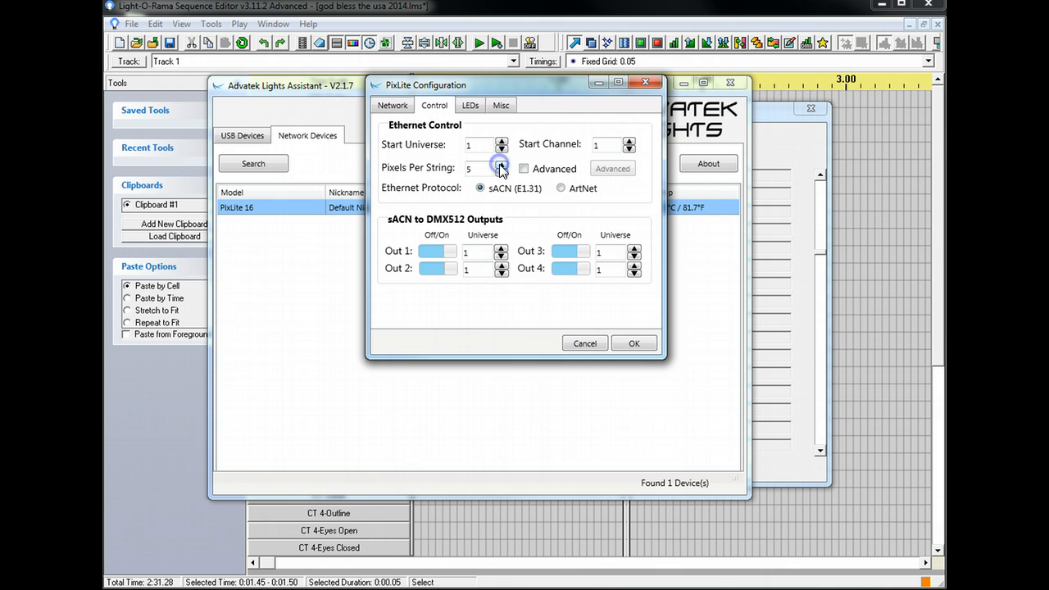
pyautogui.write('0')
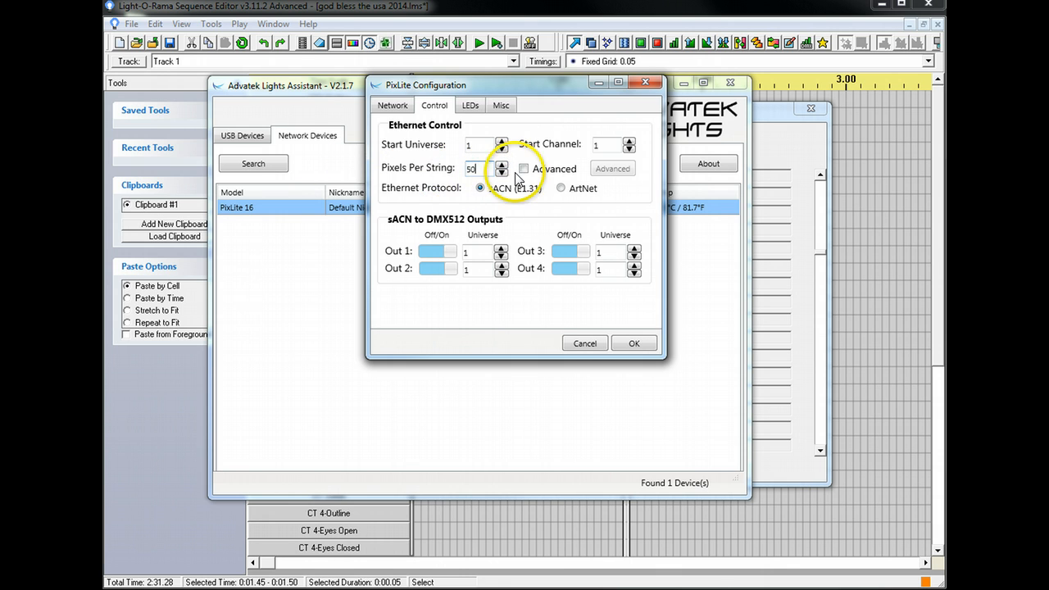
# Turn Advanced mode back on, review the string settings and apply the PixLite configuration.
pyautogui.click(523, 170)
pyautogui.click(612, 168)
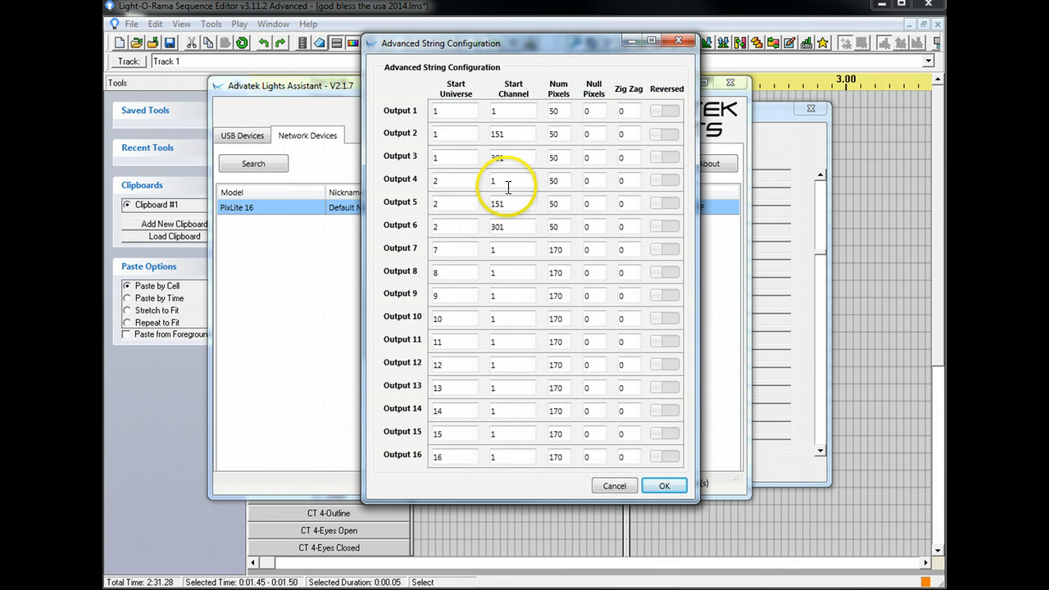
pyautogui.click(663, 486)
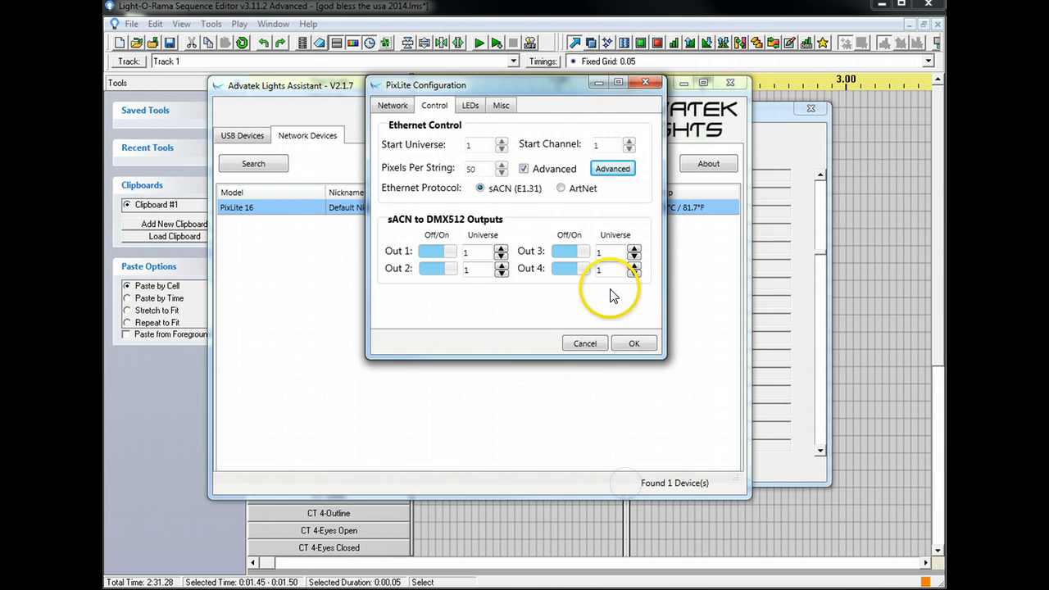
pyautogui.click(628, 339)
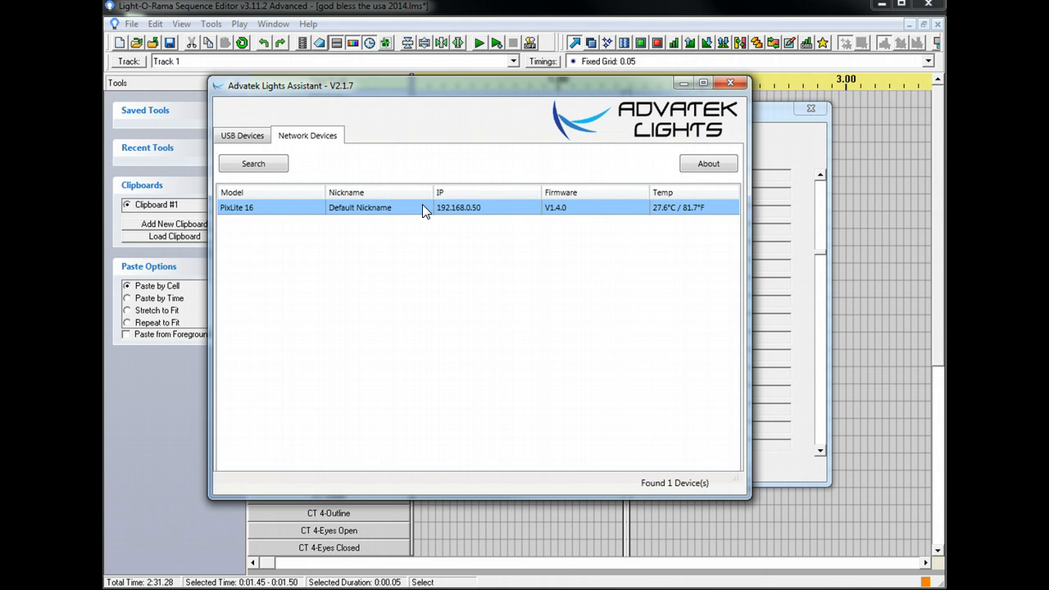
# Search the network for controllers again and review the PixLite 16's advanced string configuration, closing it without changes.
pyautogui.click(261, 163)
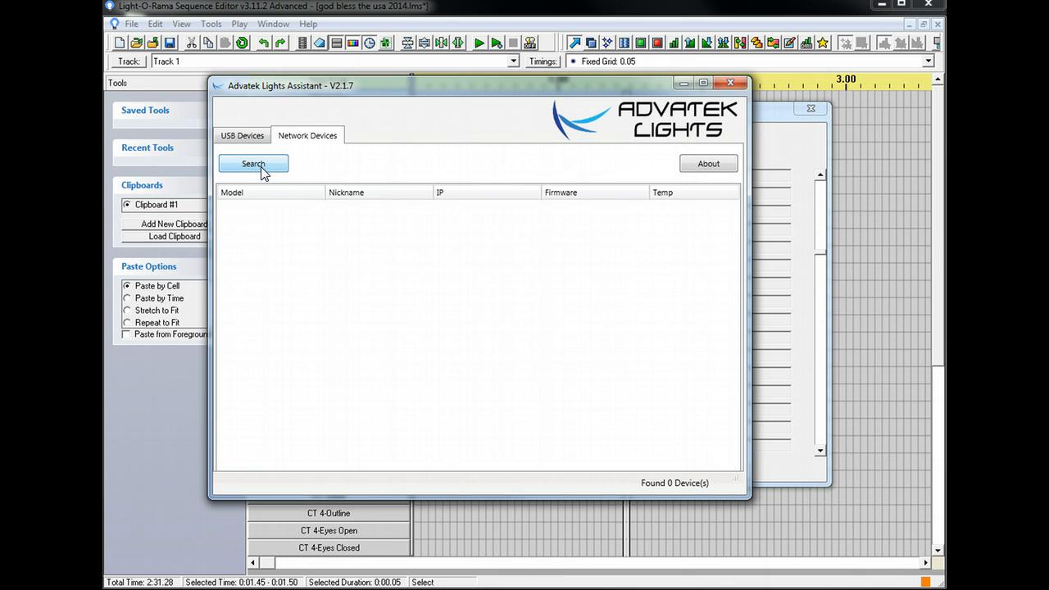
pyautogui.click(259, 166)
pyautogui.click(256, 167)
pyautogui.doubleClick(276, 211)
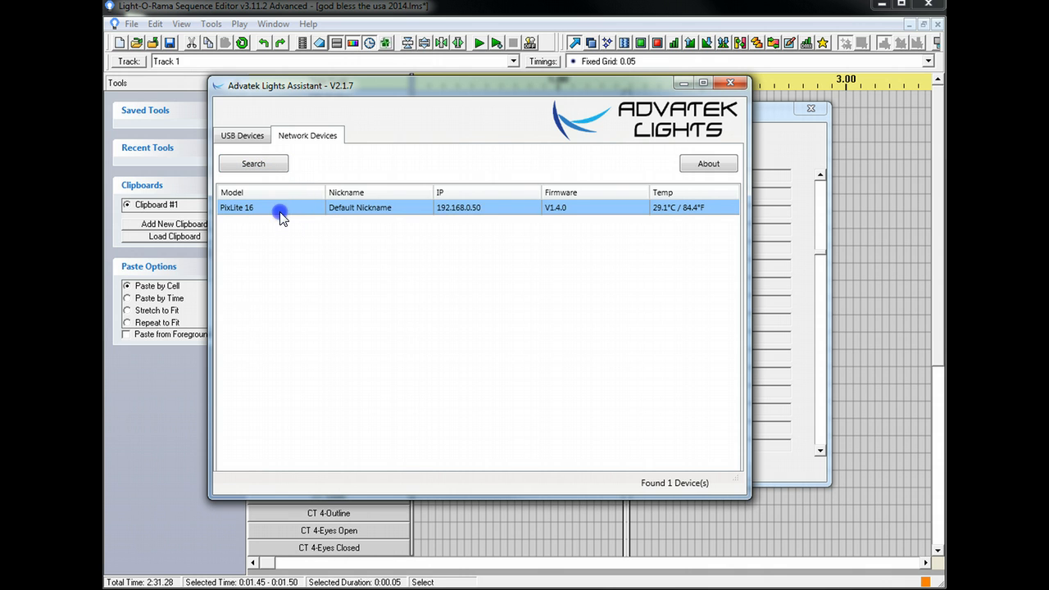
pyautogui.click(523, 168)
pyautogui.click(616, 169)
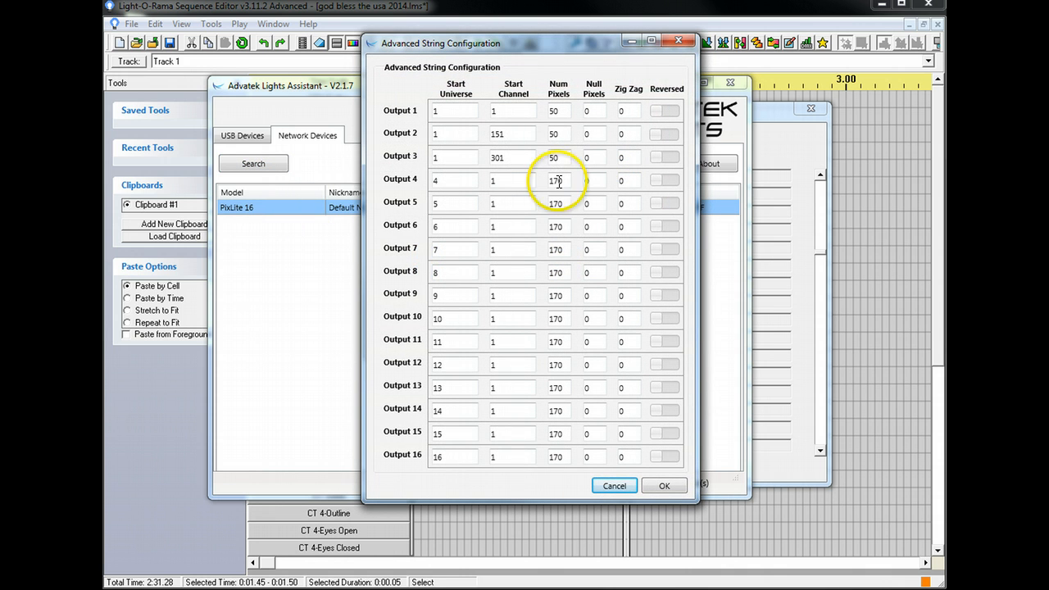
pyautogui.click(614, 486)
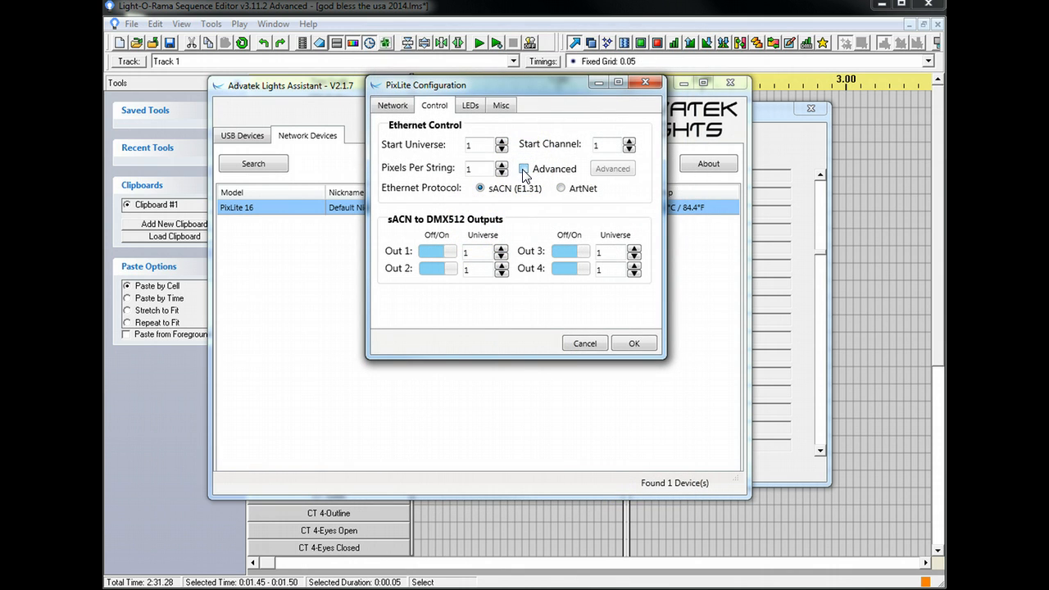
# Turn off Advanced mode, set the pixels per string to 50 and apply the PixLite configuration.
pyautogui.click(524, 169)
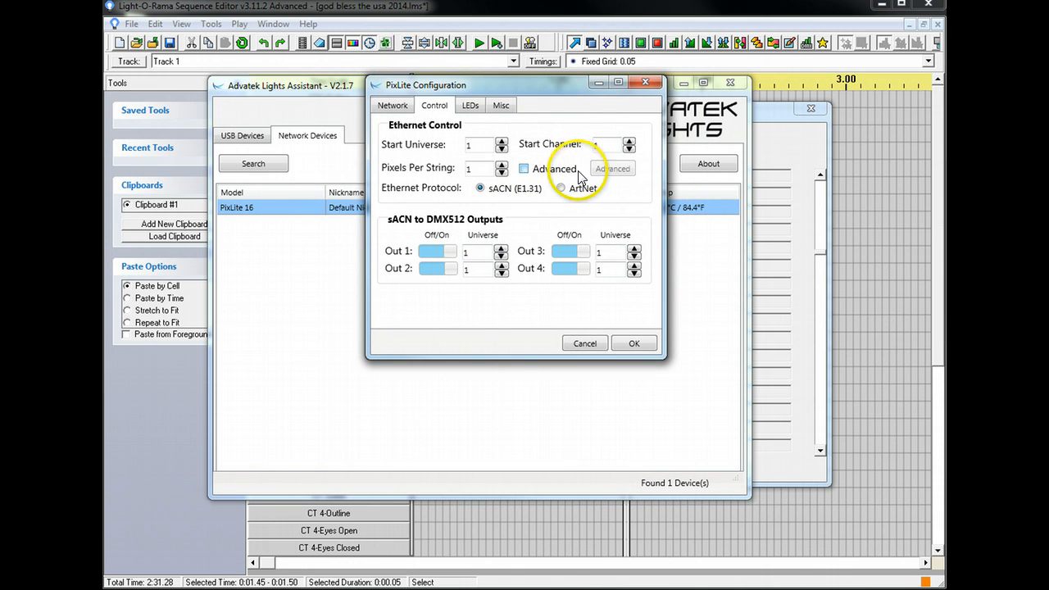
pyautogui.doubleClick(475, 169)
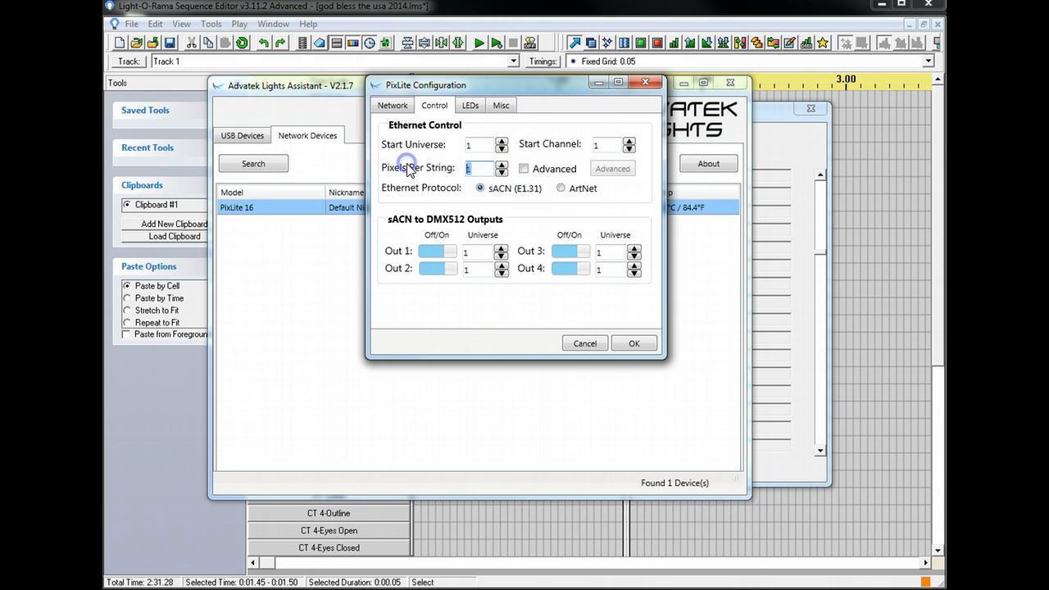
pyautogui.write('50')
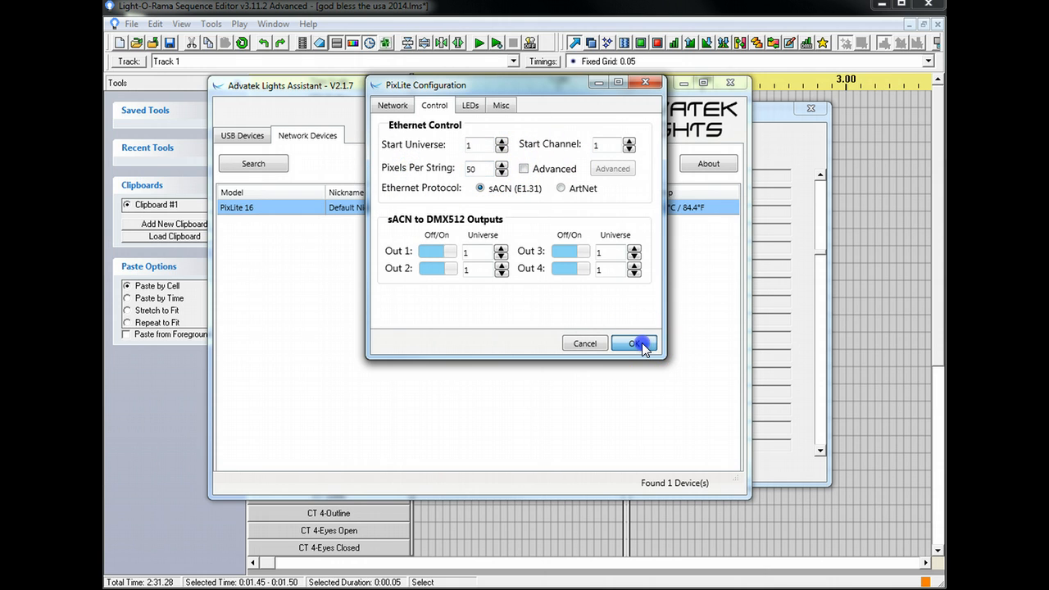
pyautogui.click(641, 343)
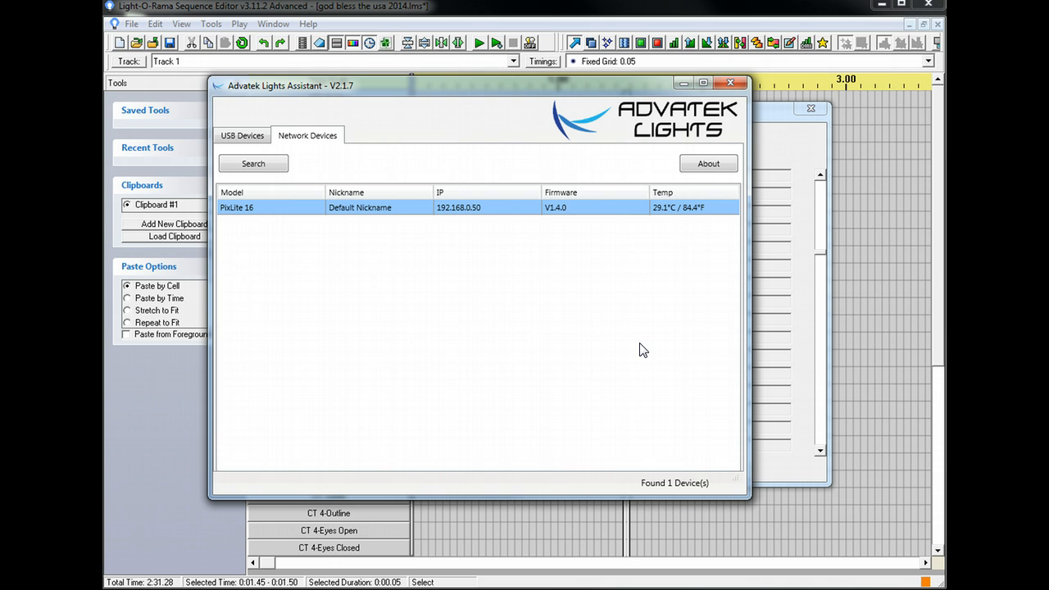
# Reopen the PixLite 16 configuration, turn on Advanced mode and check Output 4's start universe and start channel.
pyautogui.doubleClick(343, 206)
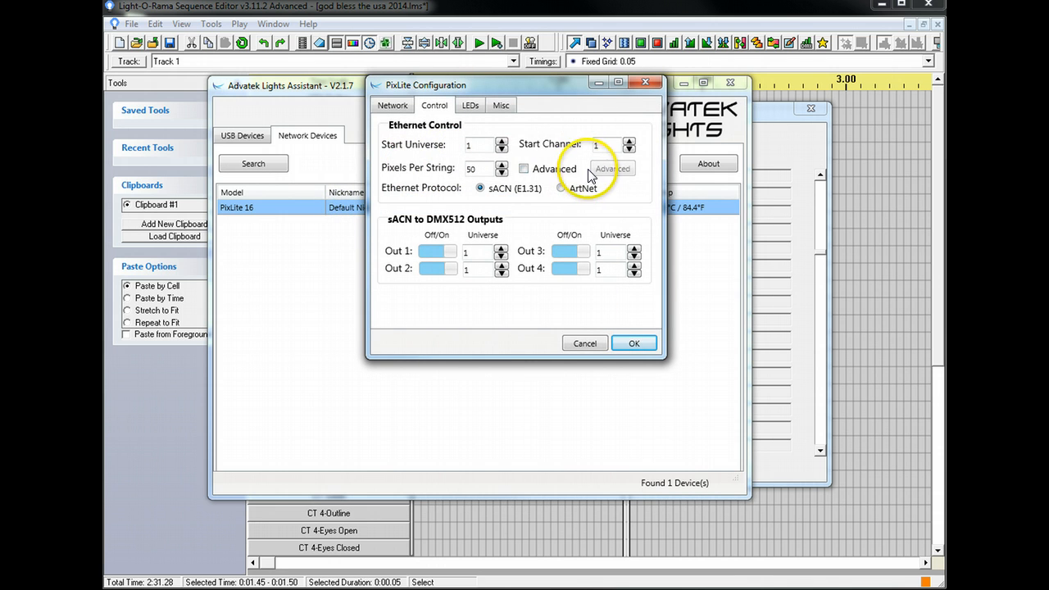
pyautogui.click(554, 169)
pyautogui.click(608, 169)
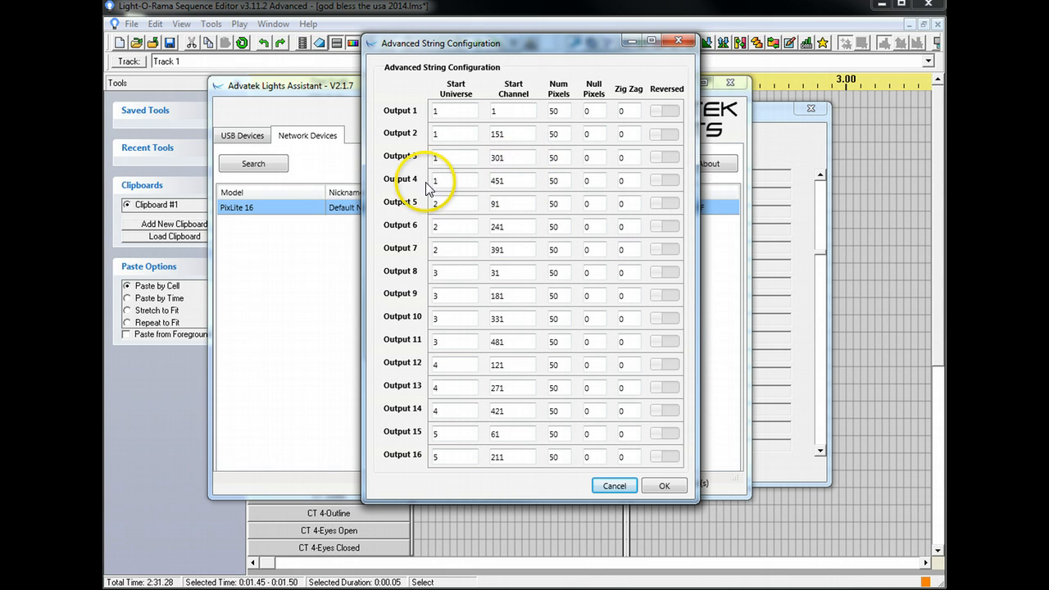
pyautogui.moveTo(451, 180); pyautogui.dragTo(411, 179)
pyautogui.moveTo(514, 179); pyautogui.dragTo(451, 177)
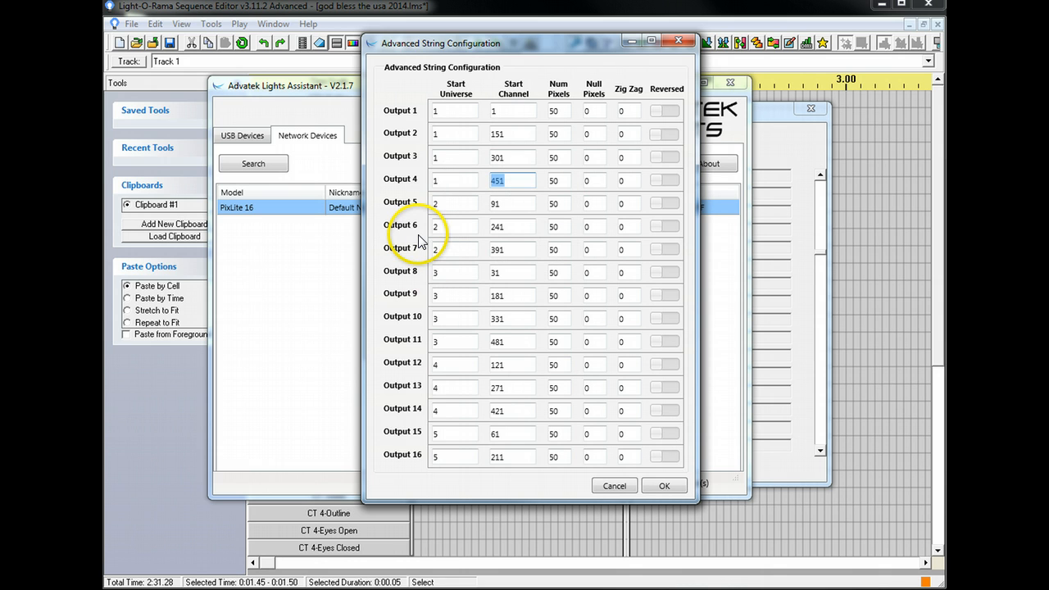
pyautogui.click(625, 489)
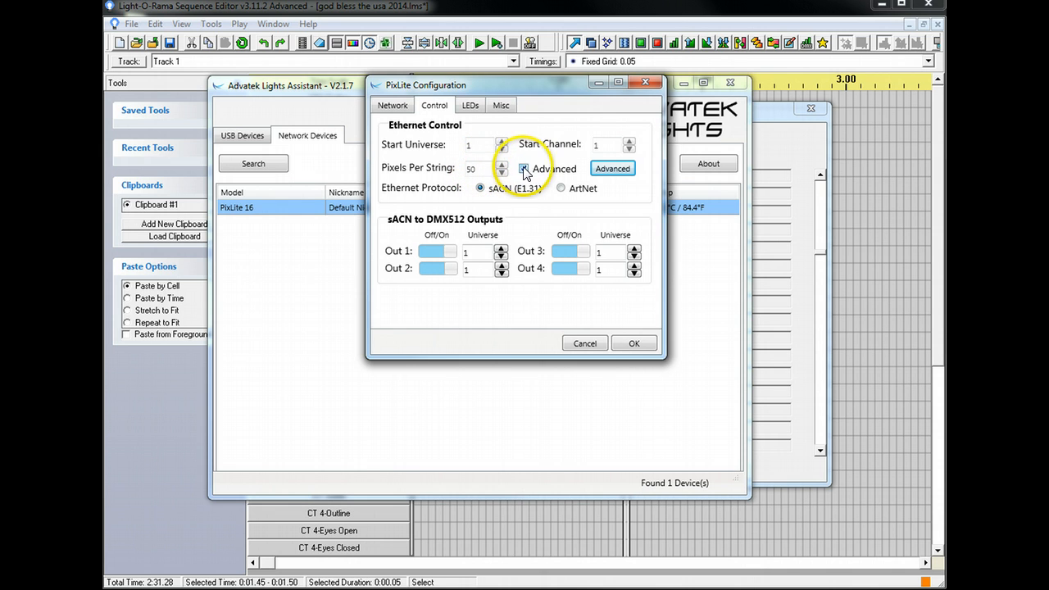
pyautogui.click(614, 170)
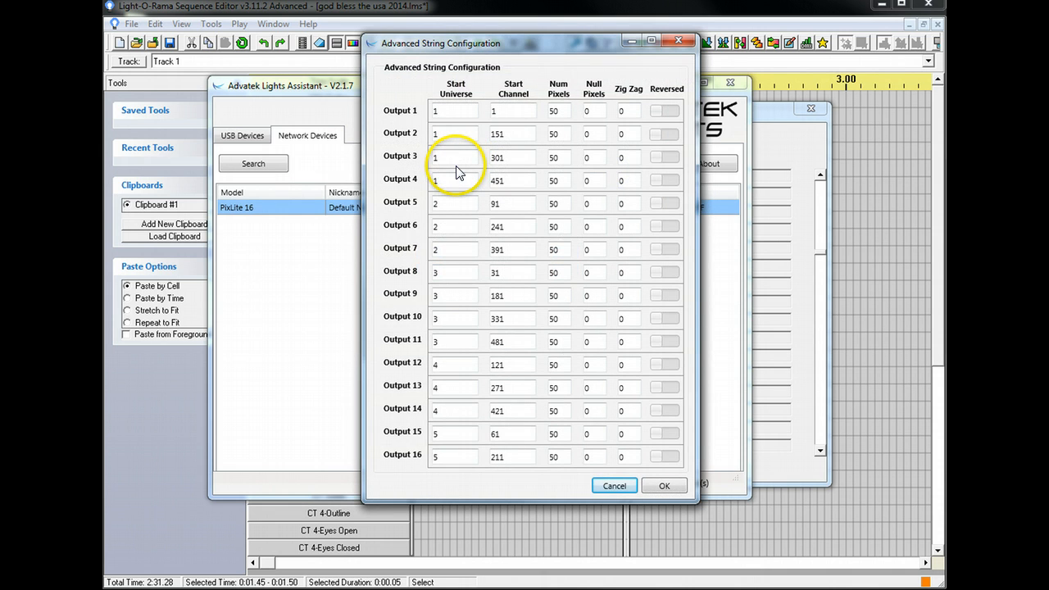
pyautogui.click(617, 479)
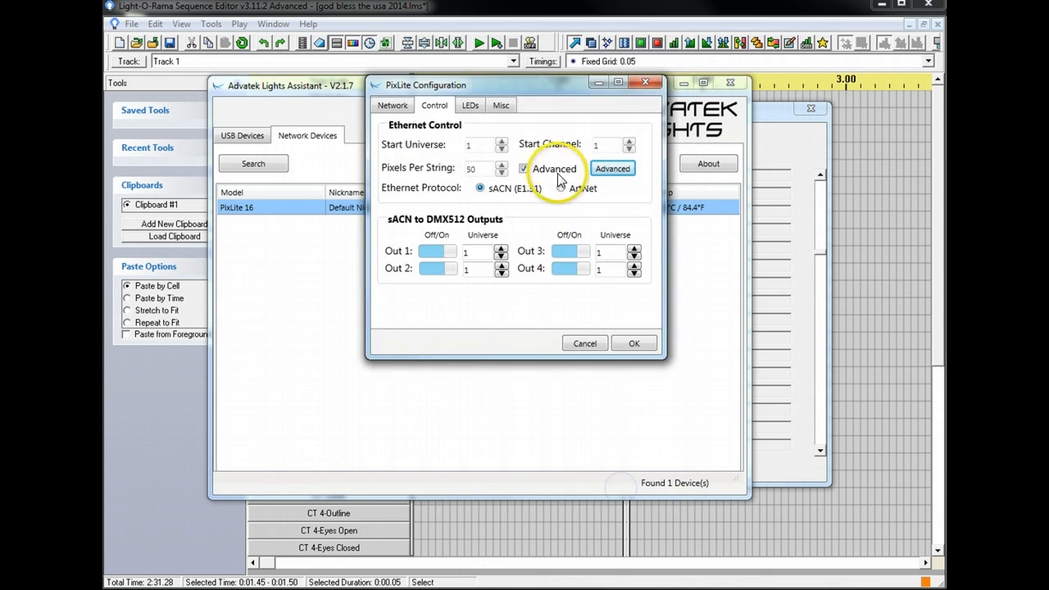
# In the advanced string configuration, set Output 4 to start universe 2 and start channel 1.
pyautogui.click(614, 170)
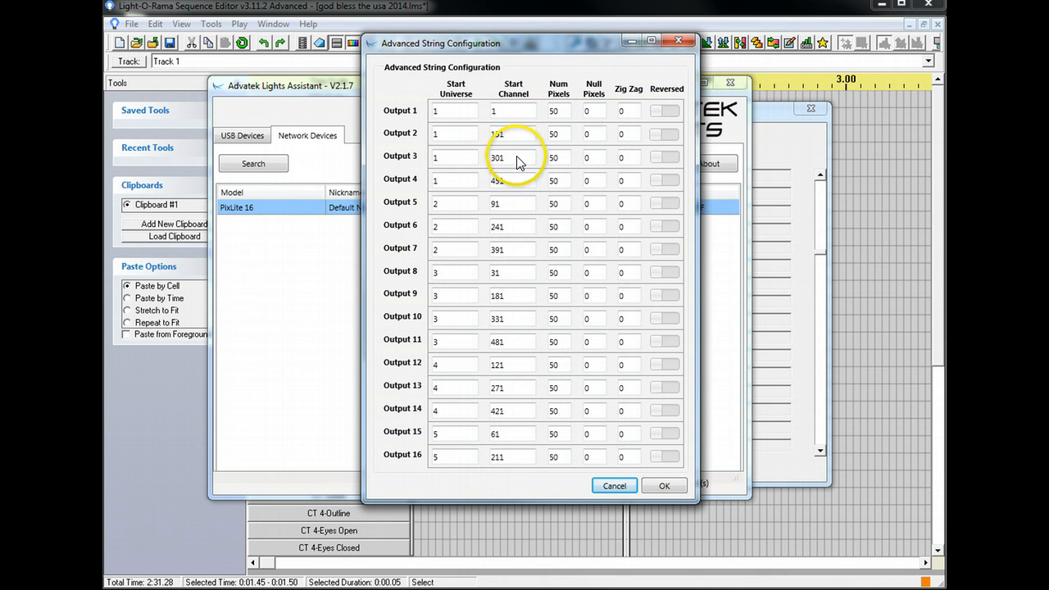
pyautogui.click(459, 181)
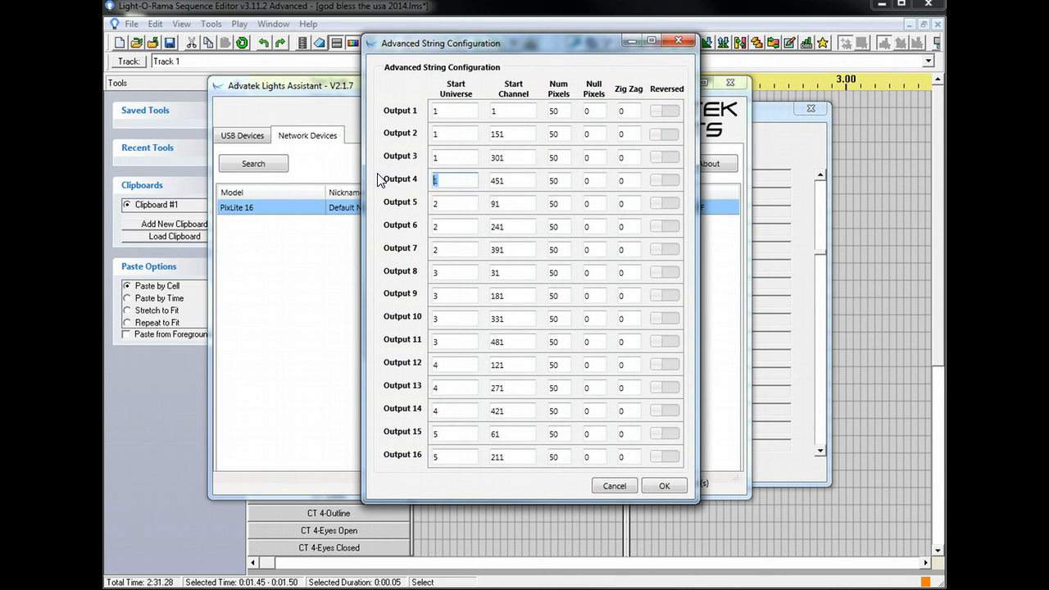
pyautogui.click(512, 180)
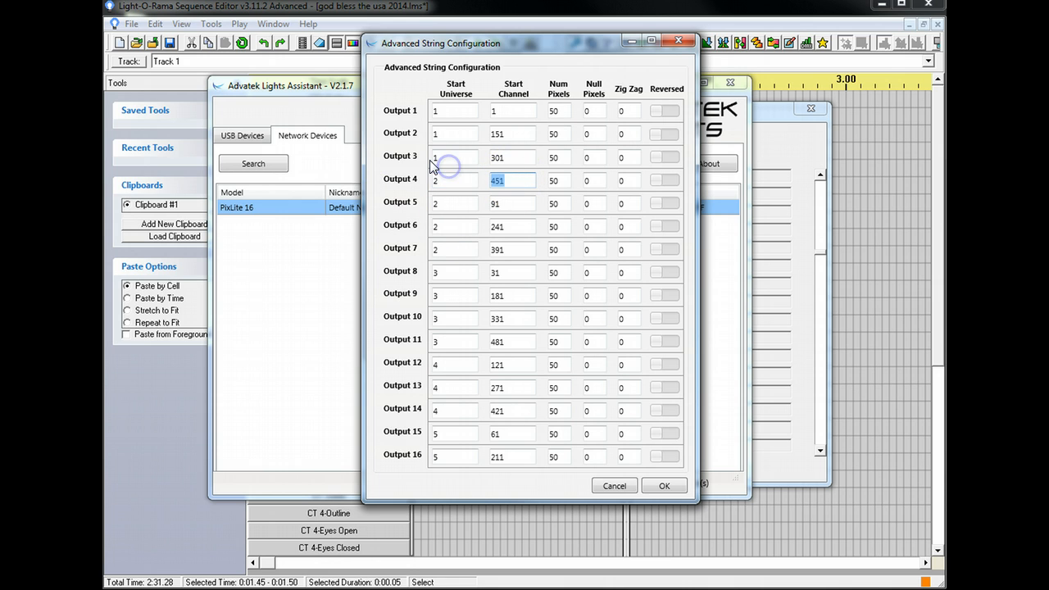
pyautogui.write('1')
# Set the start channel of Output 5 to 151 and of Output 6 to 301.
pyautogui.click(449, 203)
pyautogui.press('Tab')
pyautogui.write('151')
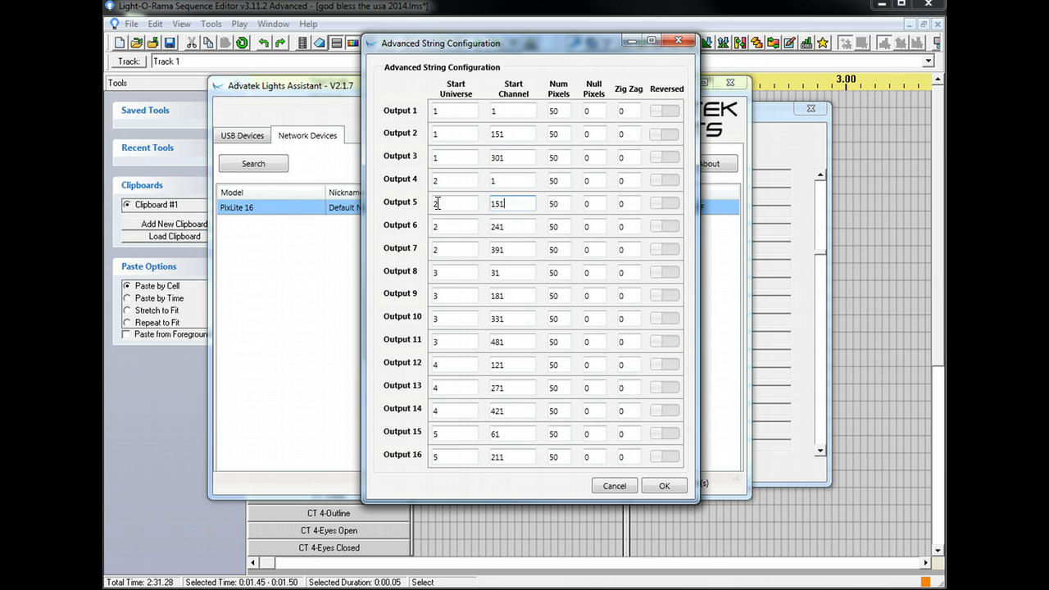
pyautogui.click(449, 221)
pyautogui.press('Tab')
pyautogui.write('301')
# Set Output 7 to start universe 3 and start channel 1.
pyautogui.click(450, 249)
pyautogui.write('3')
pyautogui.press('Tab')
pyautogui.write('1')
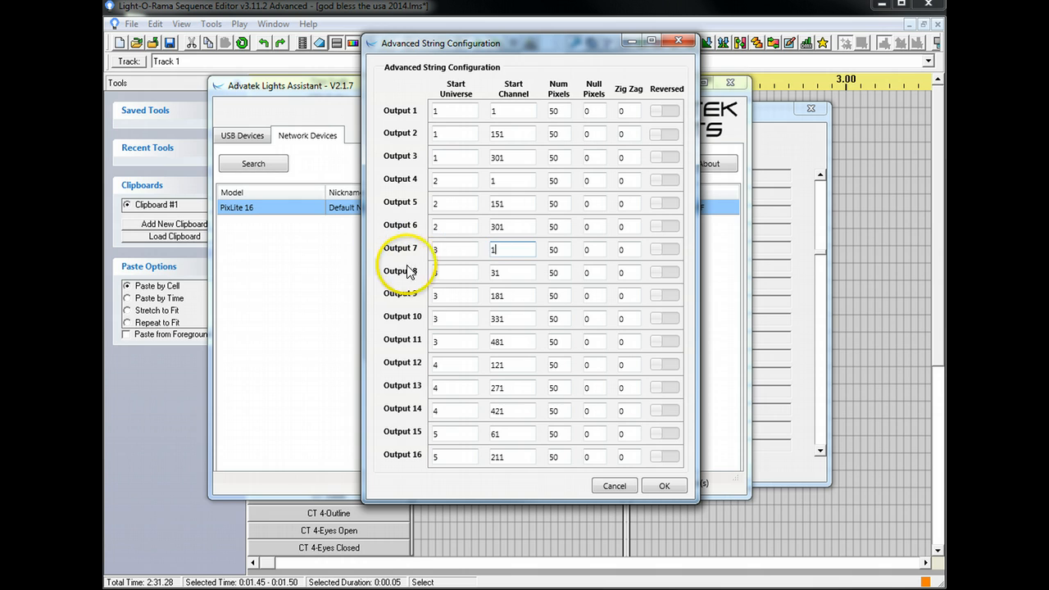
# Set the start channel of Output 8 to 151 and of Output 9 to 301.
pyautogui.doubleClick(492, 273)
pyautogui.write('1')
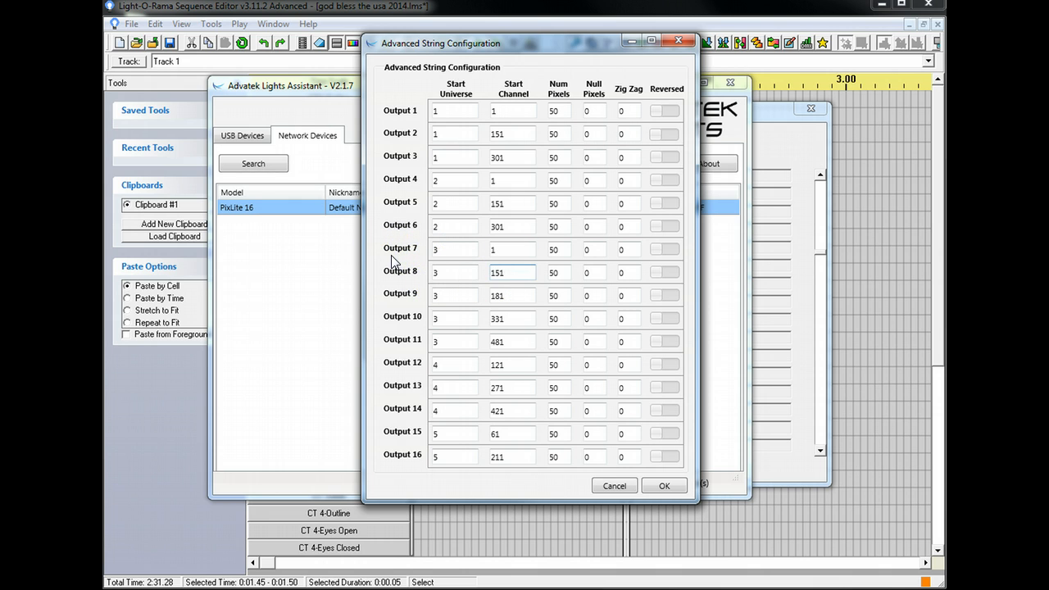
pyautogui.doubleClick(494, 295)
pyautogui.write('301')
# Set Output 10 to start universe 4 and start channel 1.
pyautogui.doubleClick(443, 319)
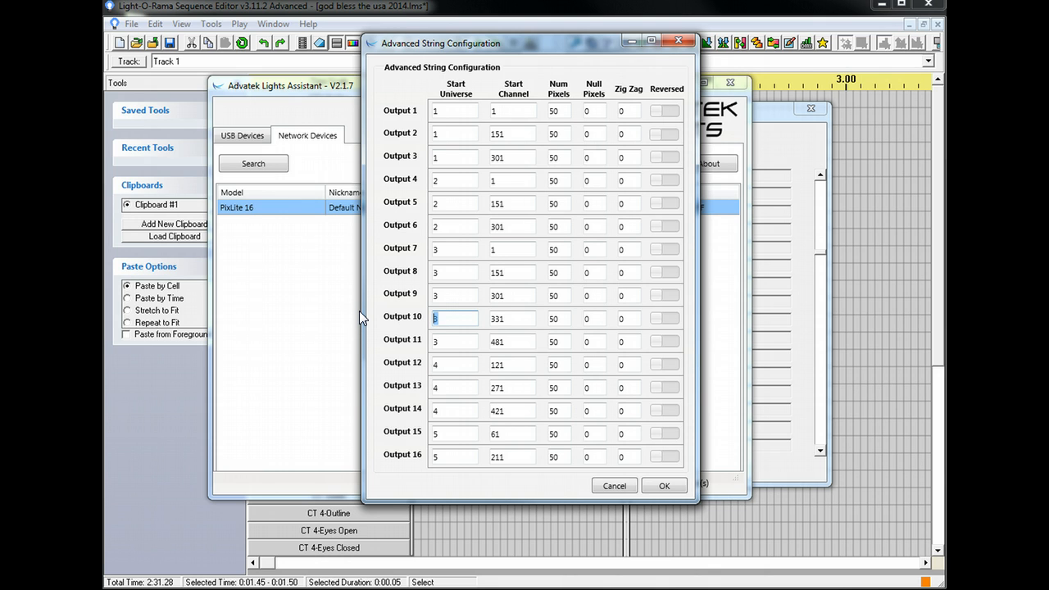
pyautogui.write('4')
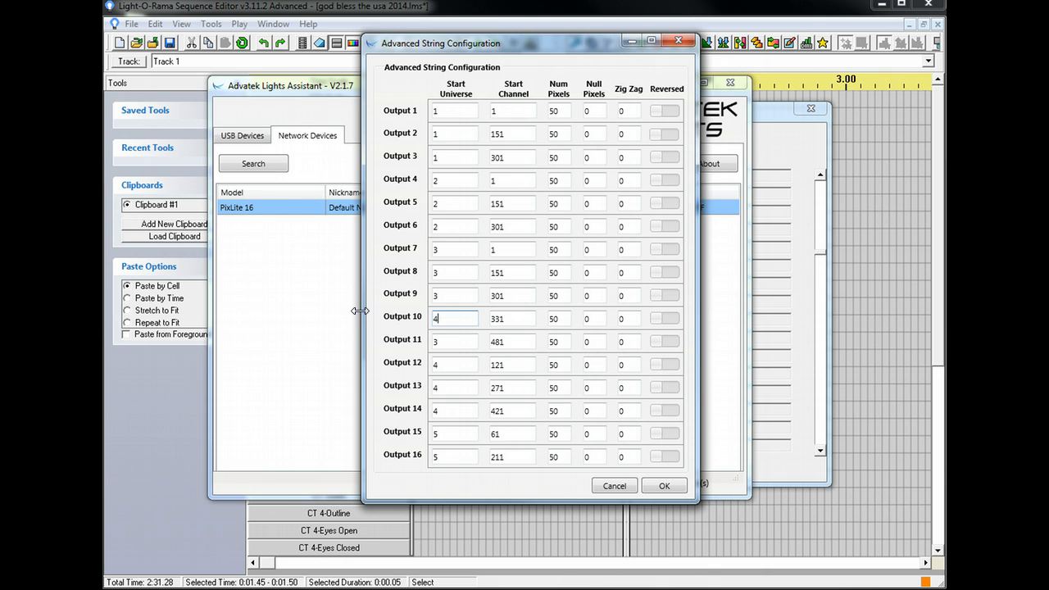
pyautogui.doubleClick(491, 319)
pyautogui.write('1')
# Set Output 11 to start universe 4 and start channel 151, and Output 12's start channel to 301.
pyautogui.moveTo(448, 343); pyautogui.dragTo(346, 330)
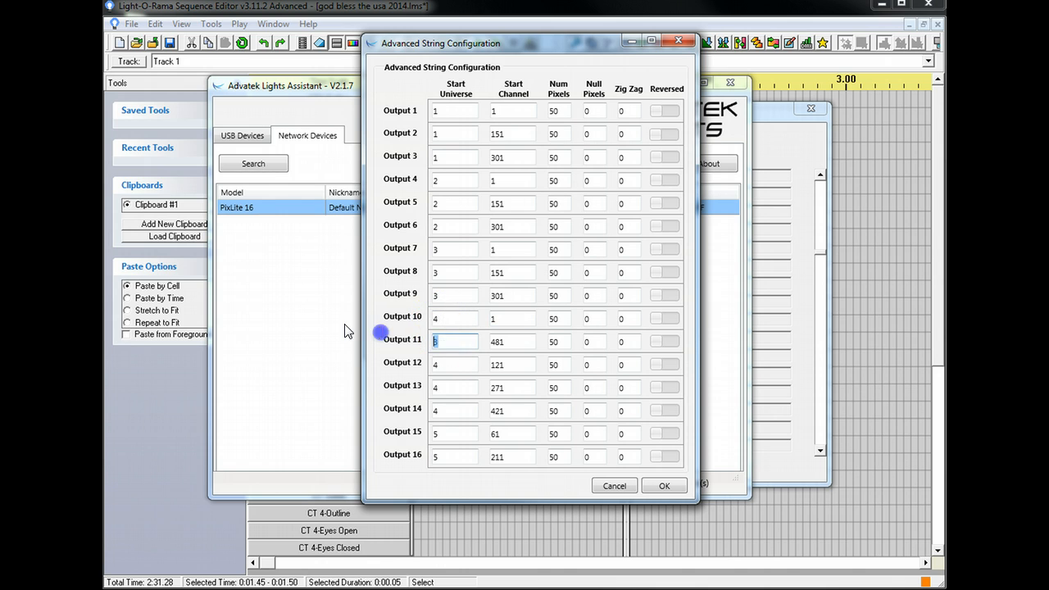
pyautogui.write('4')
pyautogui.moveTo(515, 345); pyautogui.dragTo(372, 355)
pyautogui.write('151')
pyautogui.moveTo(516, 365); pyautogui.dragTo(388, 371)
pyautogui.write('301')
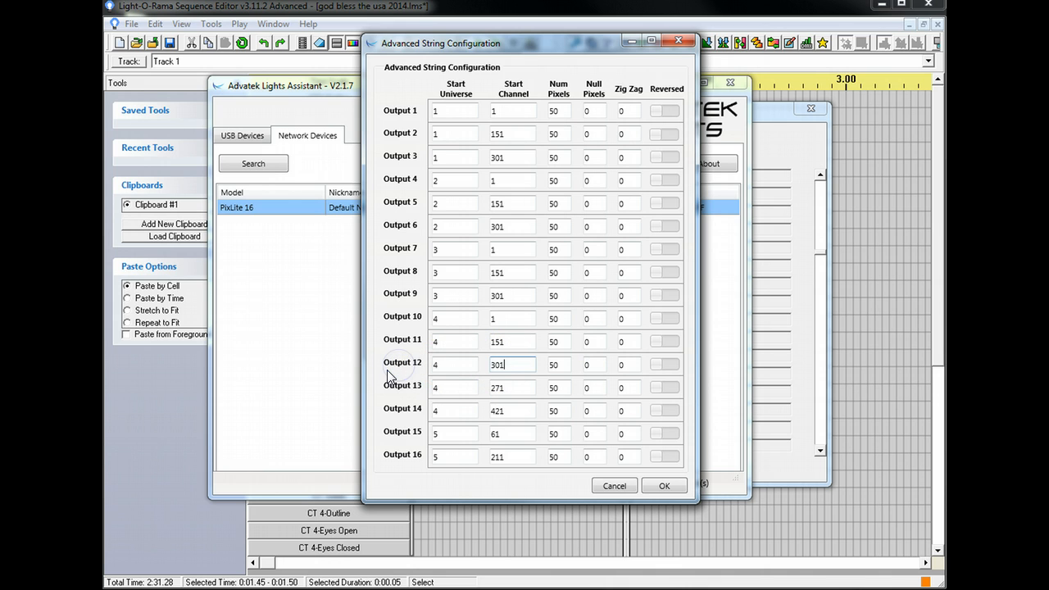
# Set Output 13 to start universe 13 and start channel 1.
pyautogui.moveTo(460, 387); pyautogui.dragTo(386, 385)
pyautogui.write('13')
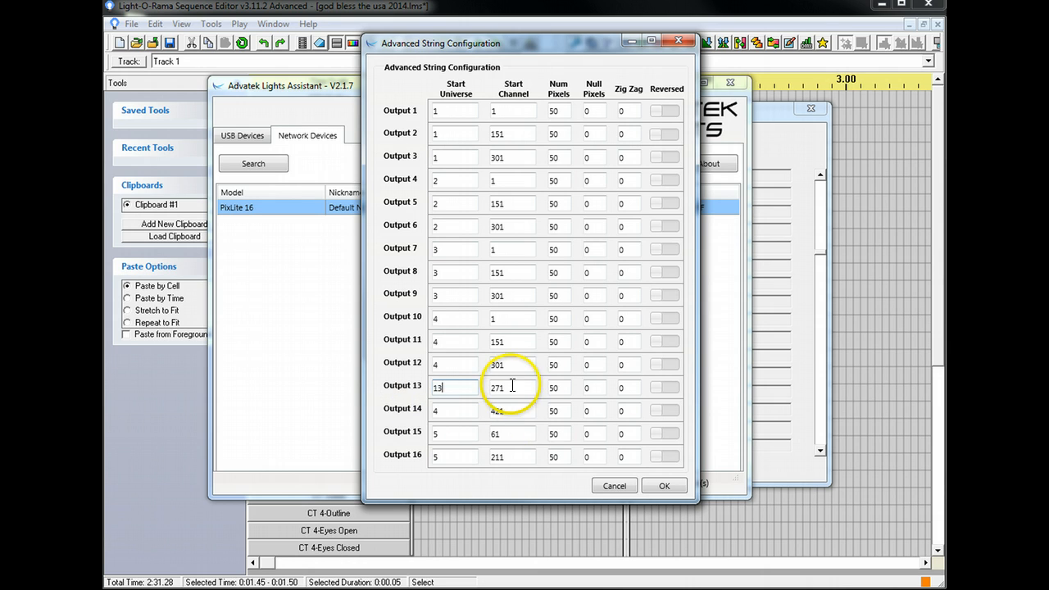
pyautogui.moveTo(514, 387); pyautogui.dragTo(450, 381)
pyautogui.write('1')
# Set the start channel of Outputs 14, 15 and 16 to 1.
pyautogui.moveTo(516, 410); pyautogui.dragTo(457, 406)
pyautogui.write('1')
pyautogui.moveTo(516, 433); pyautogui.dragTo(459, 431)
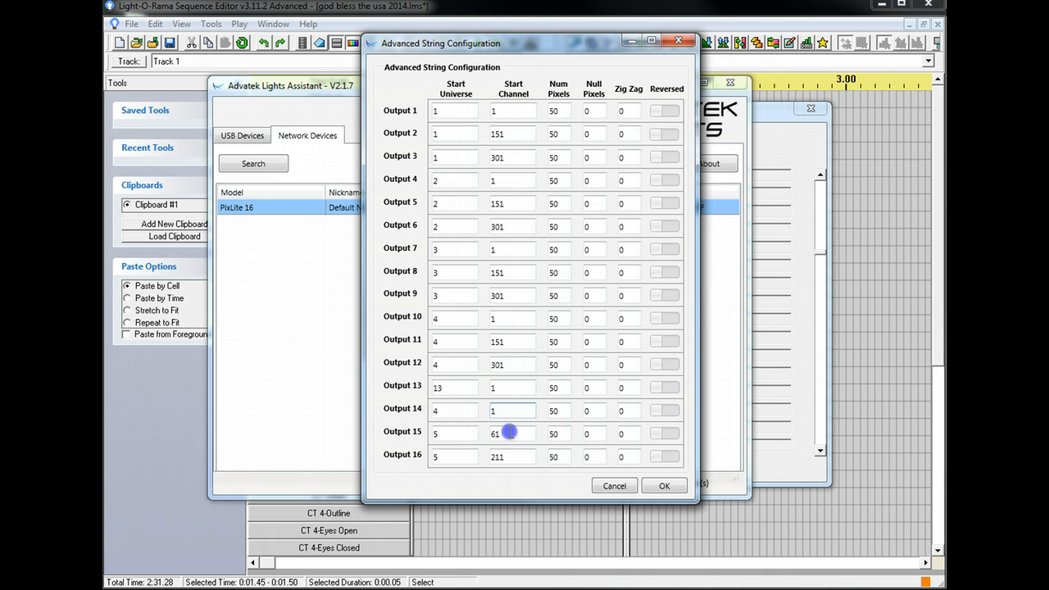
pyautogui.write('1')
pyautogui.moveTo(516, 456); pyautogui.dragTo(446, 455)
pyautogui.write('1')
# Set the start universes of Outputs 14, 15 and 16 to 14, 15 and 16 respectively.
pyautogui.moveTo(443, 410); pyautogui.dragTo(386, 409)
pyautogui.write('14')
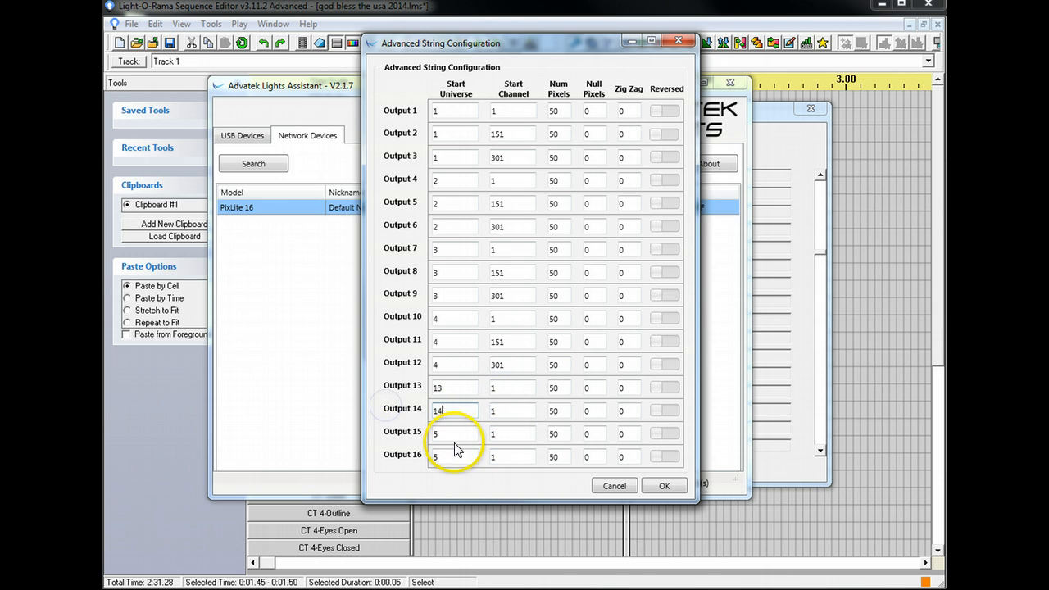
pyautogui.moveTo(451, 434); pyautogui.dragTo(387, 431)
pyautogui.write('14')
pyautogui.moveTo(454, 433); pyautogui.dragTo(379, 432)
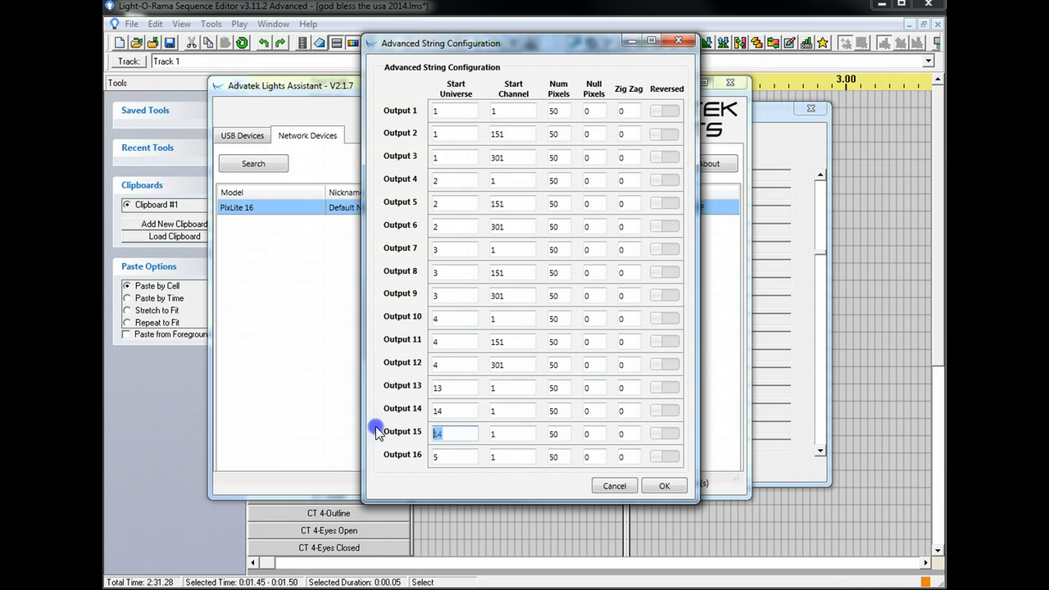
pyautogui.write('15')
pyautogui.moveTo(446, 456); pyautogui.dragTo(384, 456)
pyautogui.write('16')
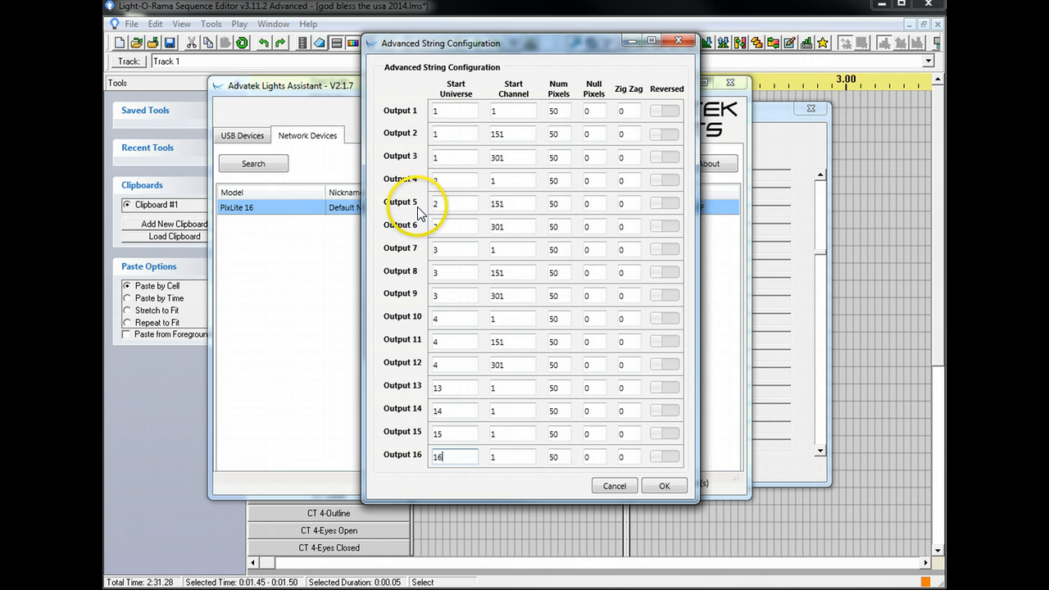
pyautogui.click(440, 224)
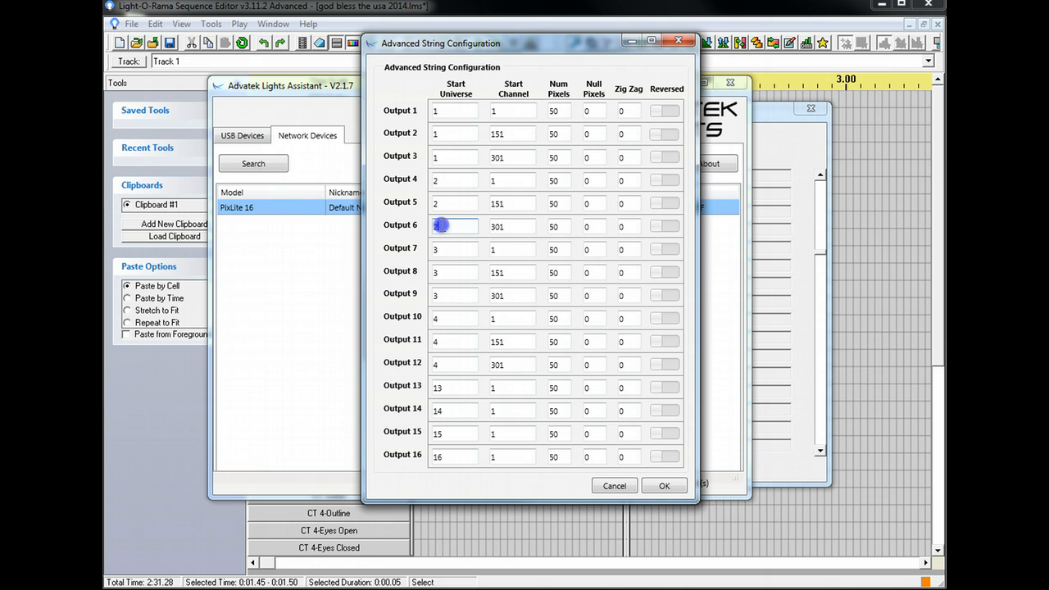
pyautogui.click(439, 248)
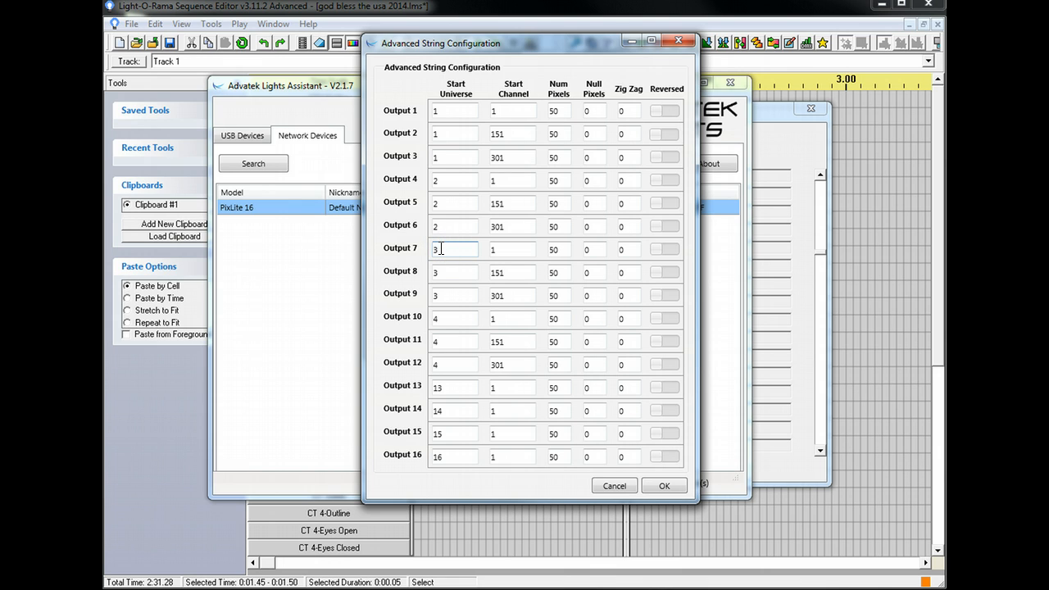
pyautogui.doubleClick(451, 295)
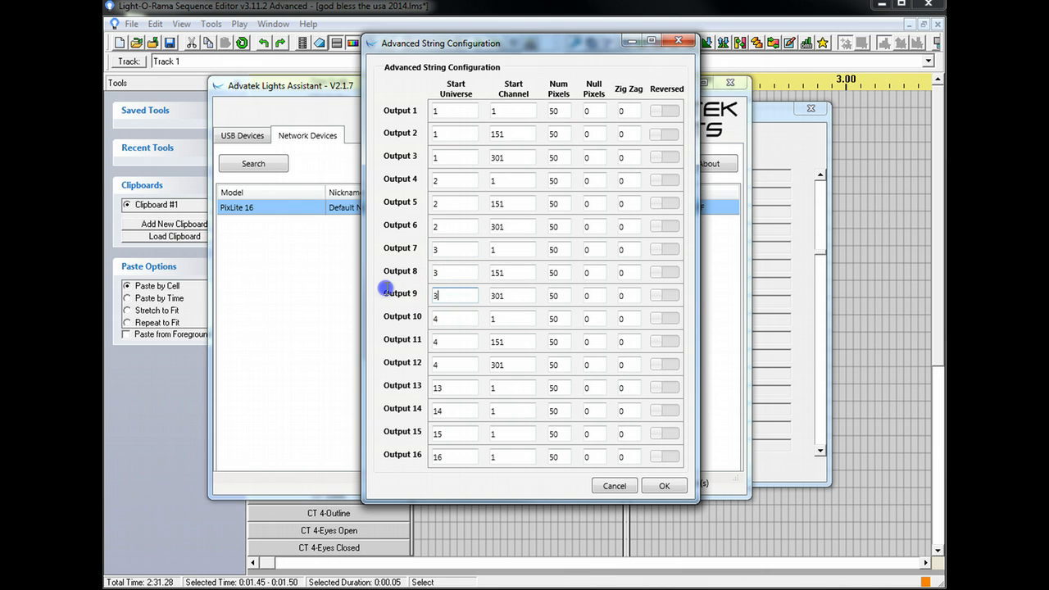
pyautogui.click(407, 293)
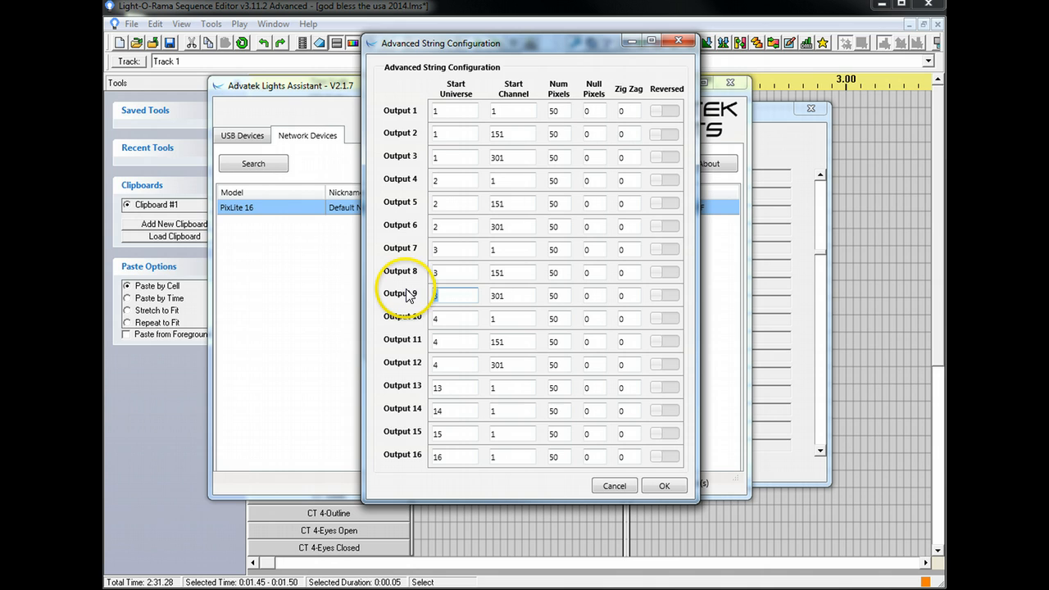
# Set Output 7's start universe to 7, and Output 8 to start universe 7 and start channel 1.
pyautogui.doubleClick(455, 249)
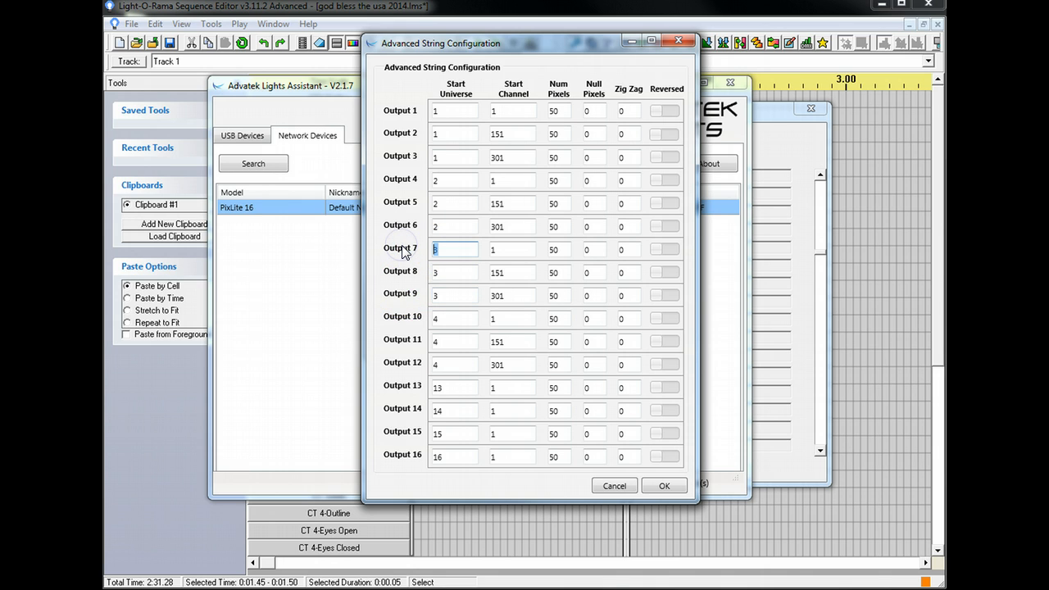
pyautogui.doubleClick(504, 267)
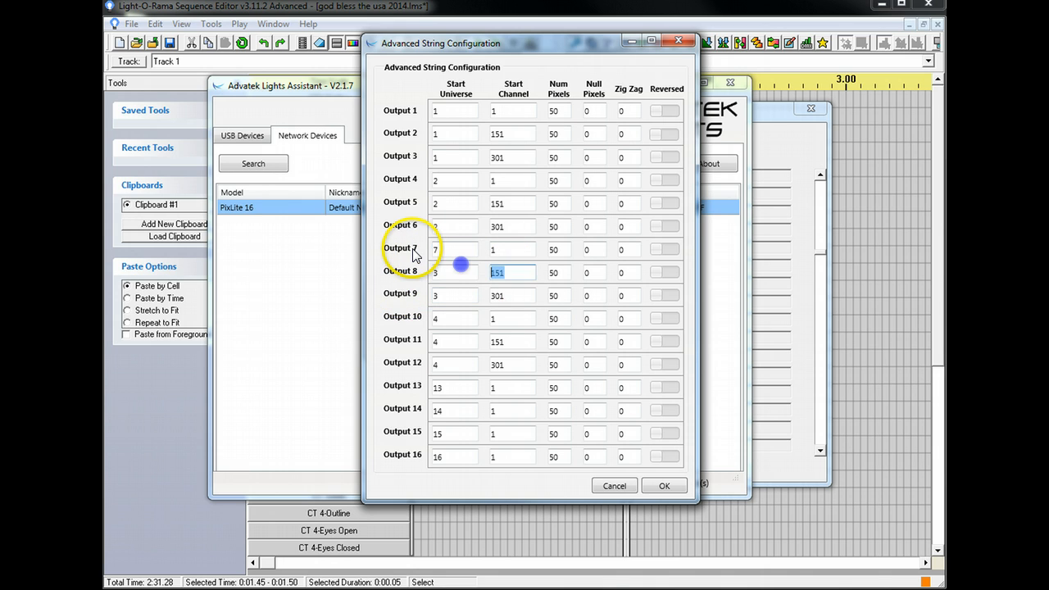
pyautogui.write('1')
pyautogui.click(427, 264)
pyautogui.doubleClick(431, 271)
pyautogui.write('7')
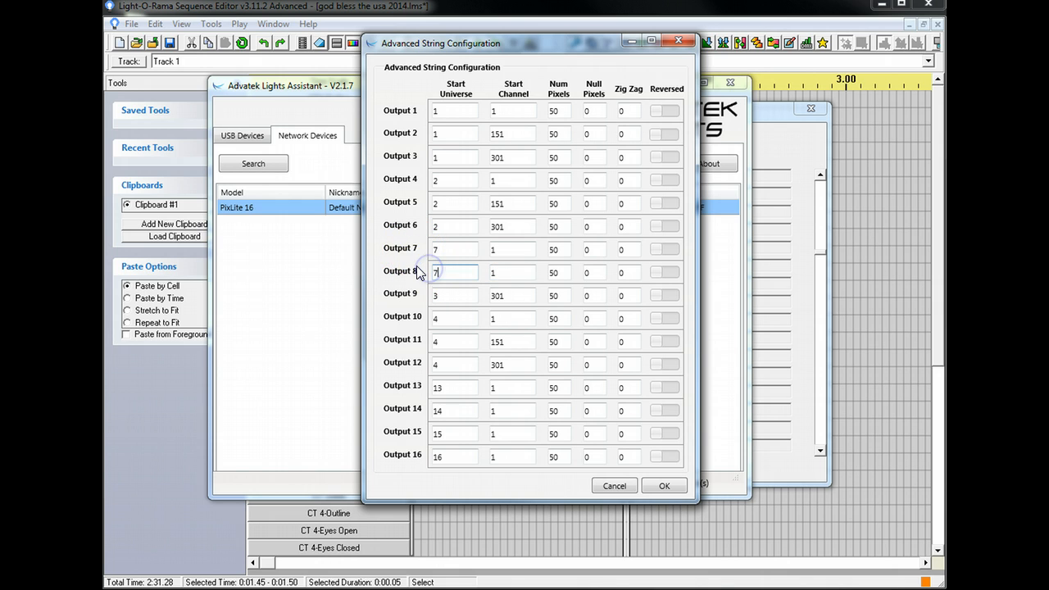
# Set the start channel of Output 9 to 1.
pyautogui.doubleClick(431, 290)
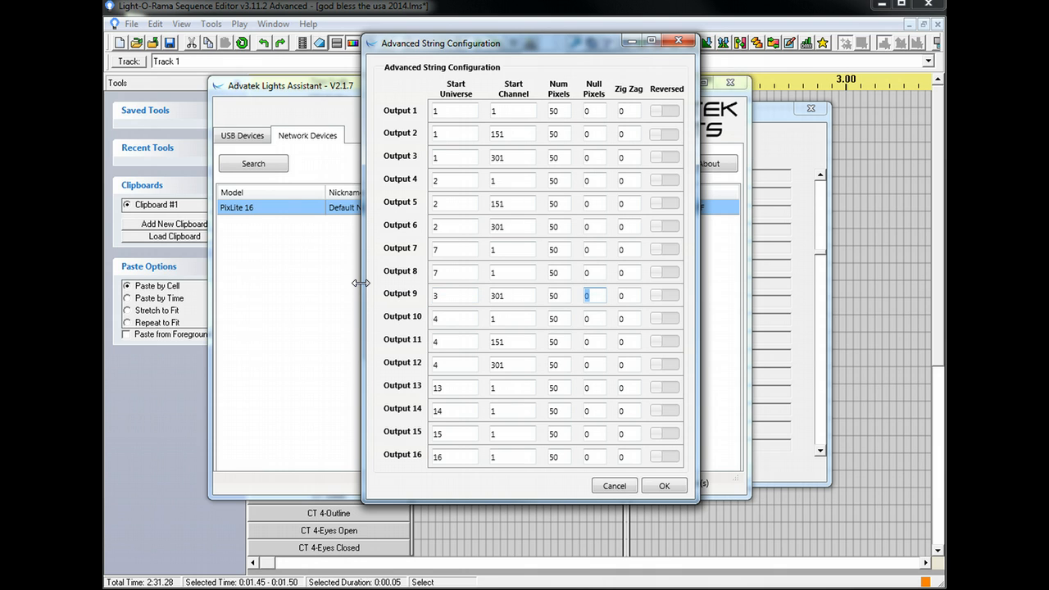
pyautogui.doubleClick(499, 296)
pyautogui.press('BackSpace')
pyautogui.press('BackSpace')
pyautogui.write('1')
# Set Outputs 10 and 11 to start universe 3, with start channels 151 and 301 respectively.
pyautogui.doubleClick(435, 319)
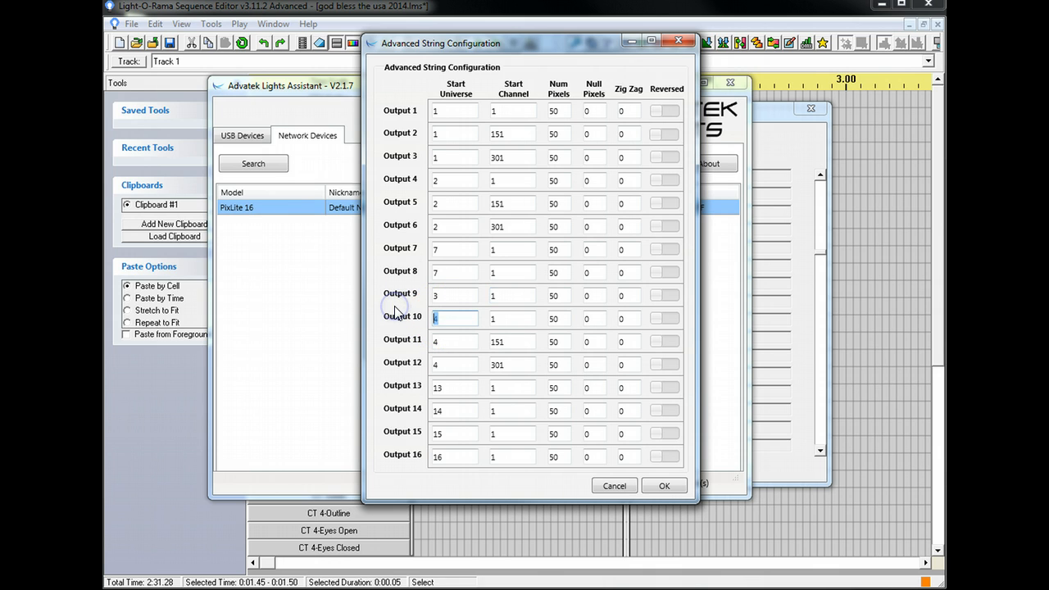
pyautogui.write('3')
pyautogui.press('Tab')
pyautogui.doubleClick(432, 342)
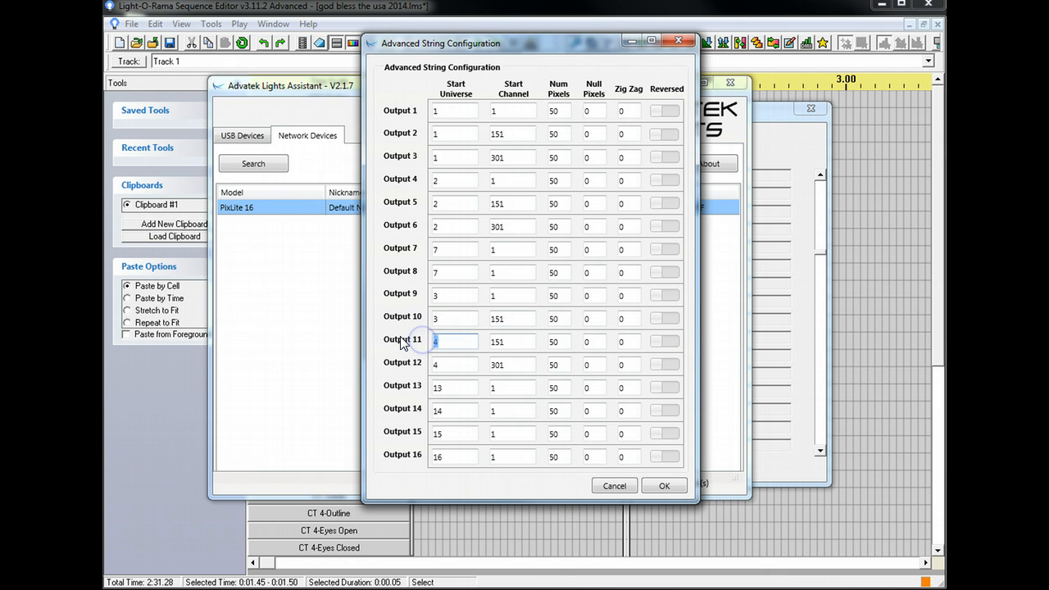
pyautogui.write('3')
pyautogui.doubleClick(499, 342)
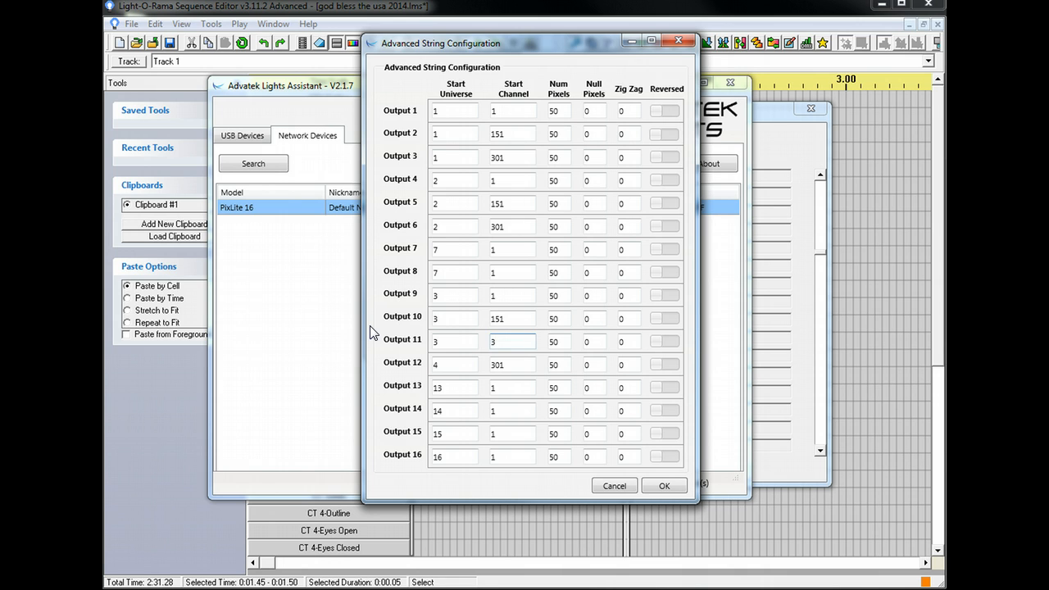
pyautogui.write('301')
# Set Output 12's start channel to 1, and Output 13 to start universe 4 and start channel 151.
pyautogui.doubleClick(436, 365)
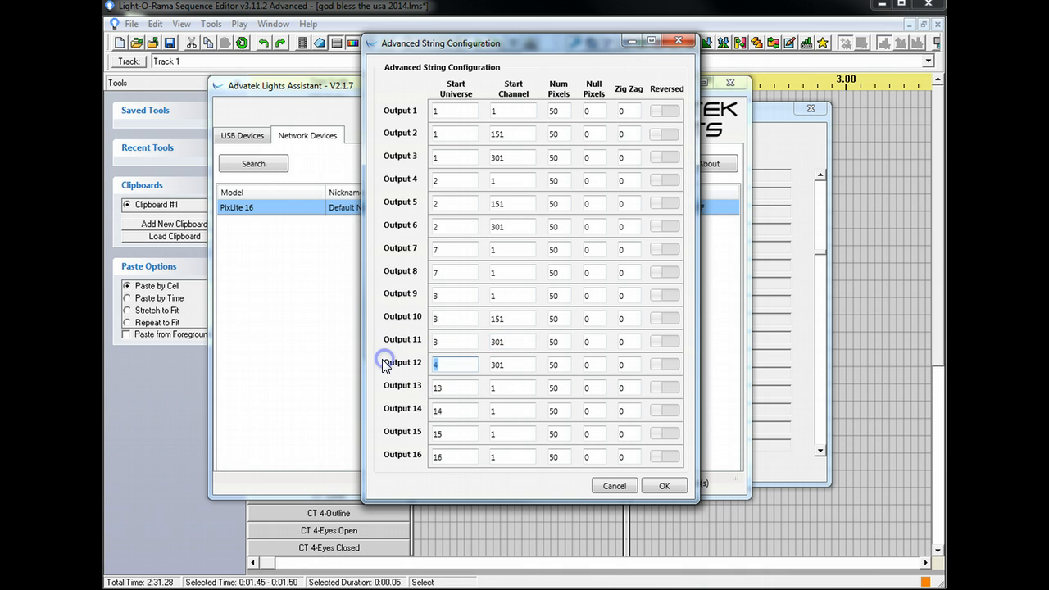
pyautogui.doubleClick(495, 364)
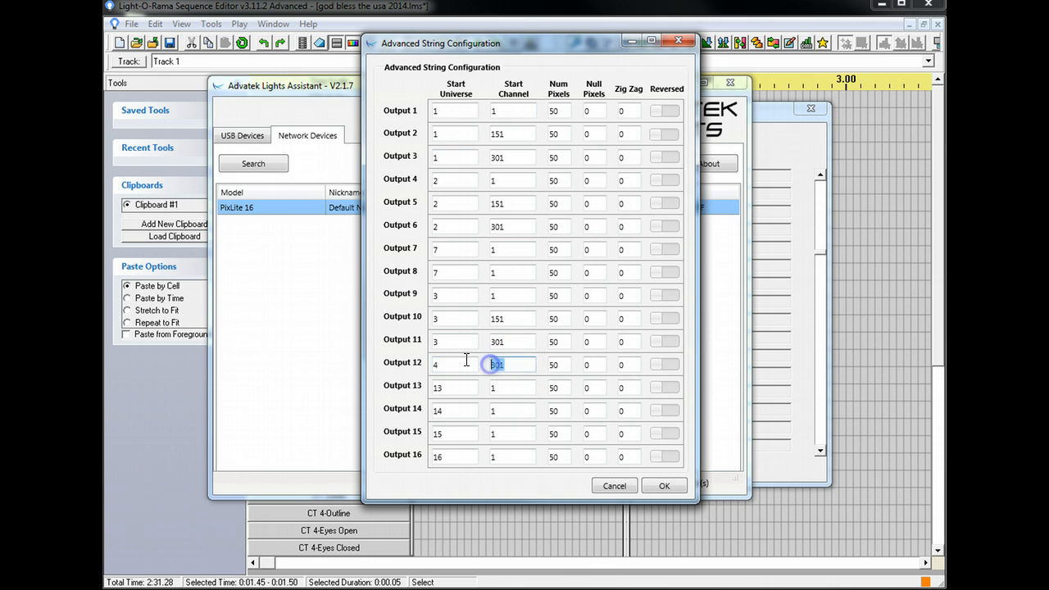
pyautogui.doubleClick(461, 387)
pyautogui.write('4')
pyautogui.doubleClick(516, 387)
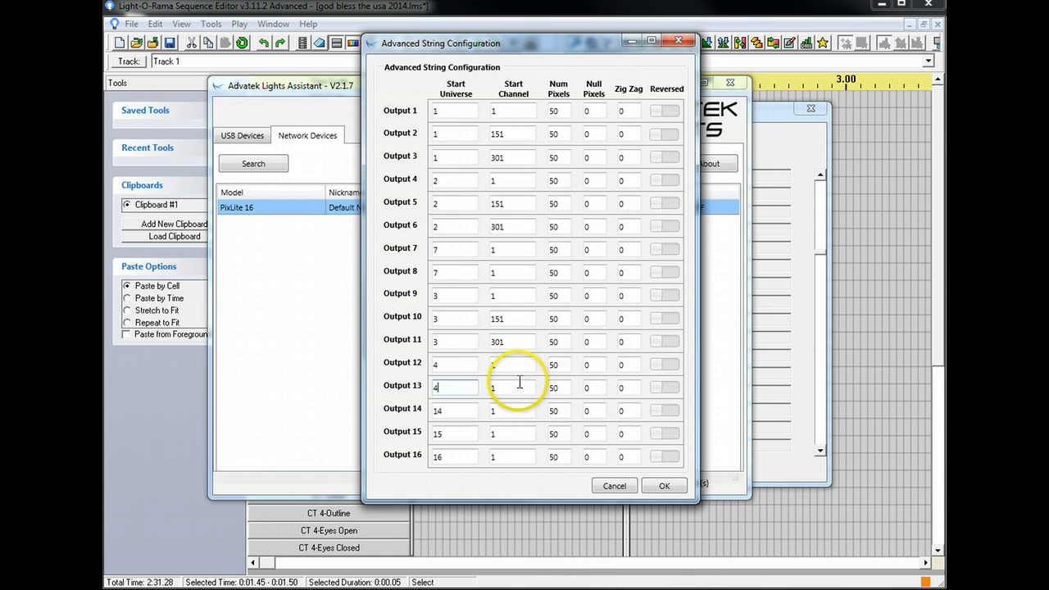
pyautogui.write('151')
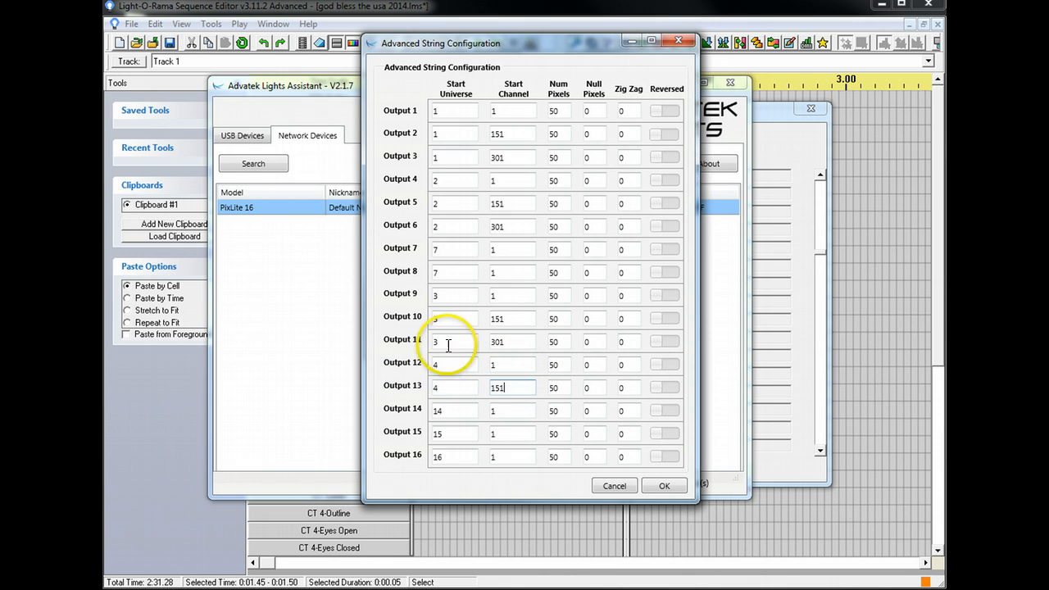
# Set Output 14 to start universe 4 and start channel 301, and accept the PixLite configuration.
pyautogui.doubleClick(455, 409)
pyautogui.write('4')
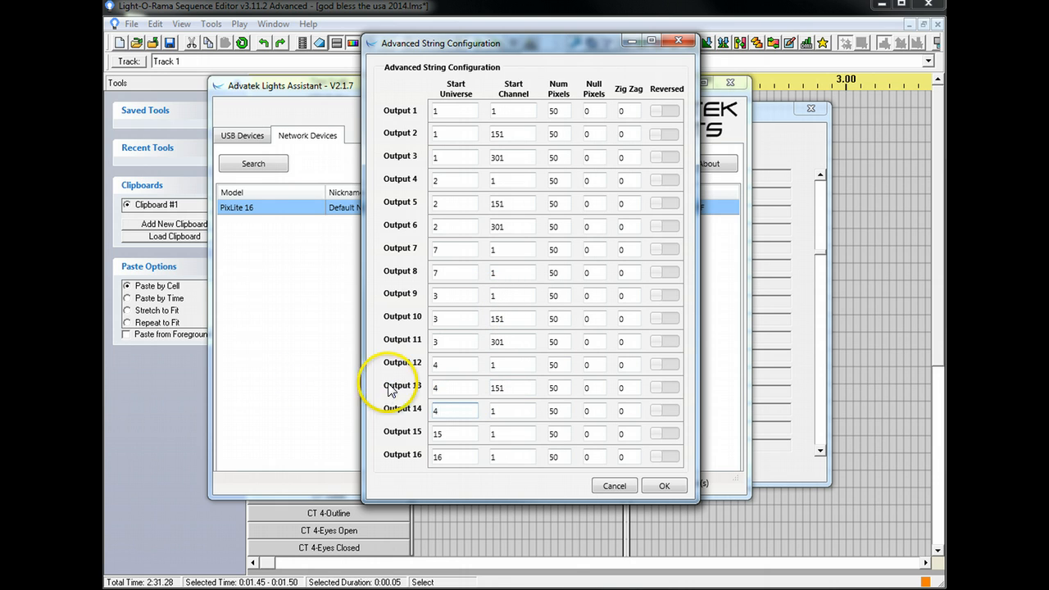
pyautogui.doubleClick(502, 412)
pyautogui.write('301')
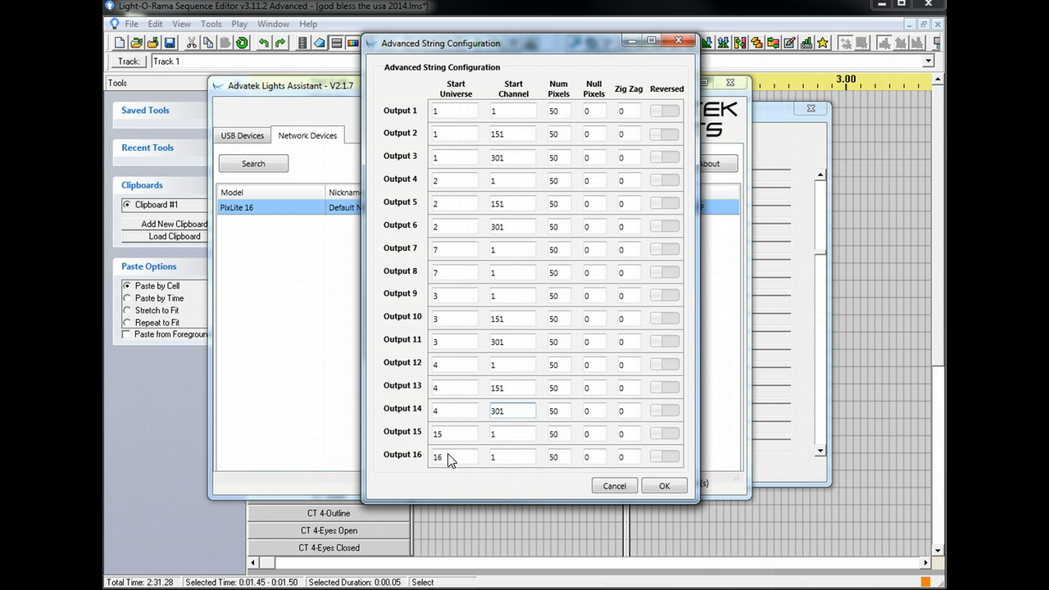
pyautogui.click(656, 483)
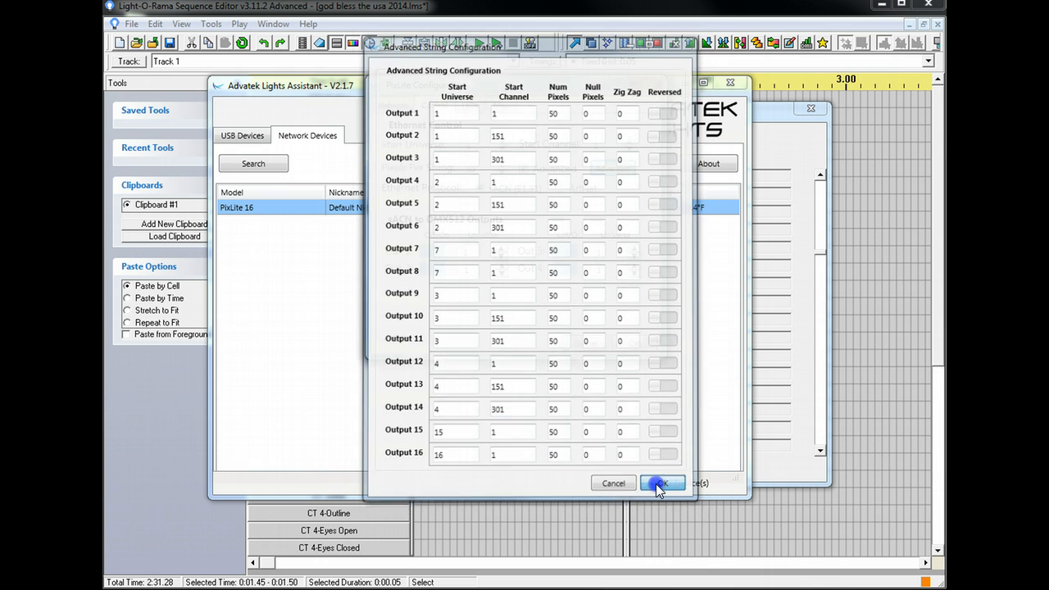
pyautogui.click(634, 343)
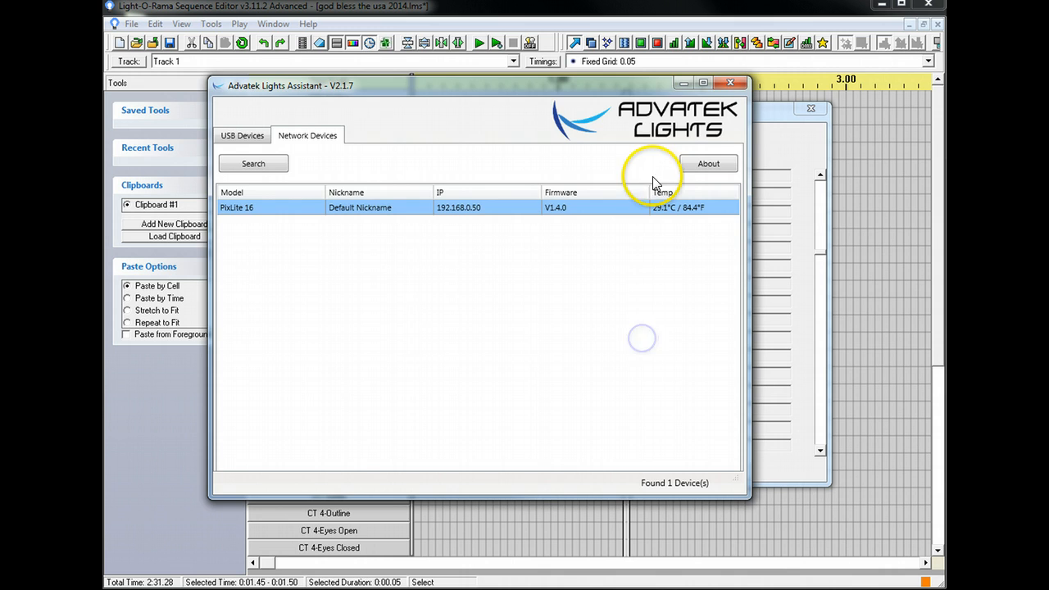
# Compare the Ribbon 4 channels in the Light-O-Rama channel configuration with Output 4's start universe, start channel and pixel count in the PixLite advanced string configuration.
pyautogui.click(682, 86)
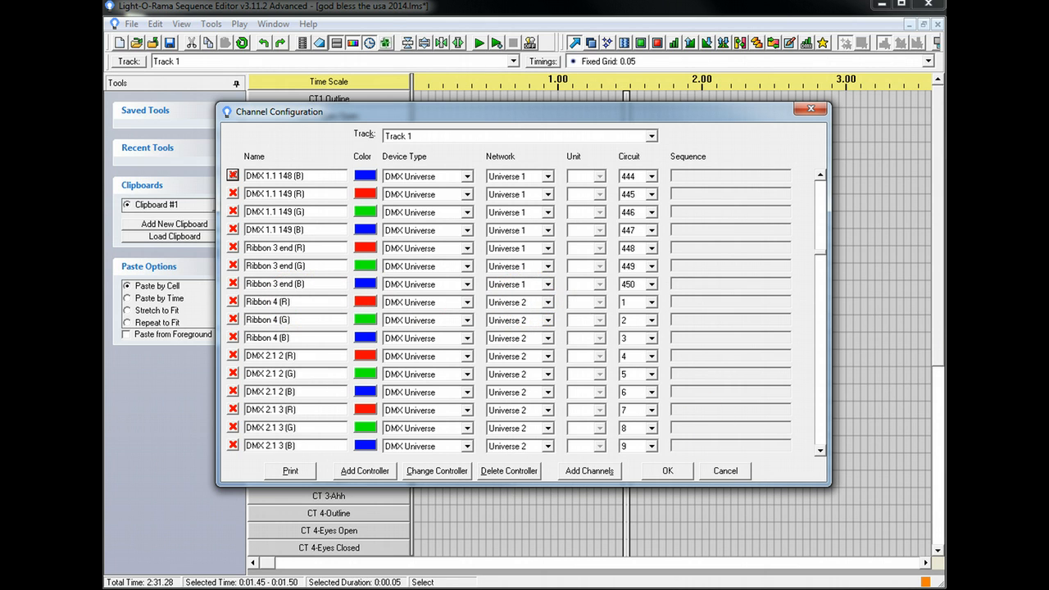
pyautogui.click(705, 589)
pyautogui.doubleClick(626, 207)
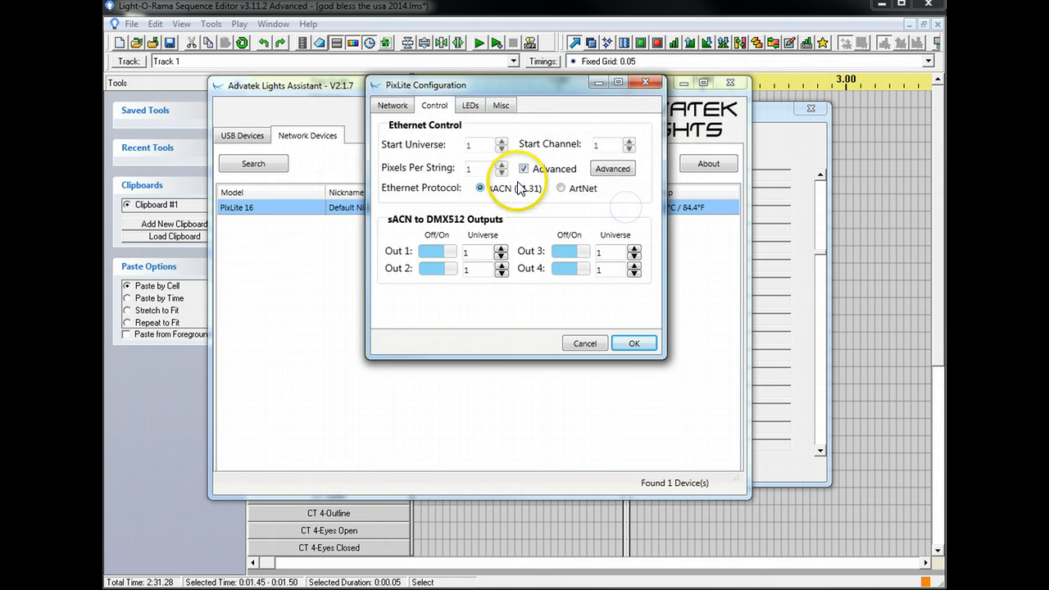
pyautogui.click(597, 168)
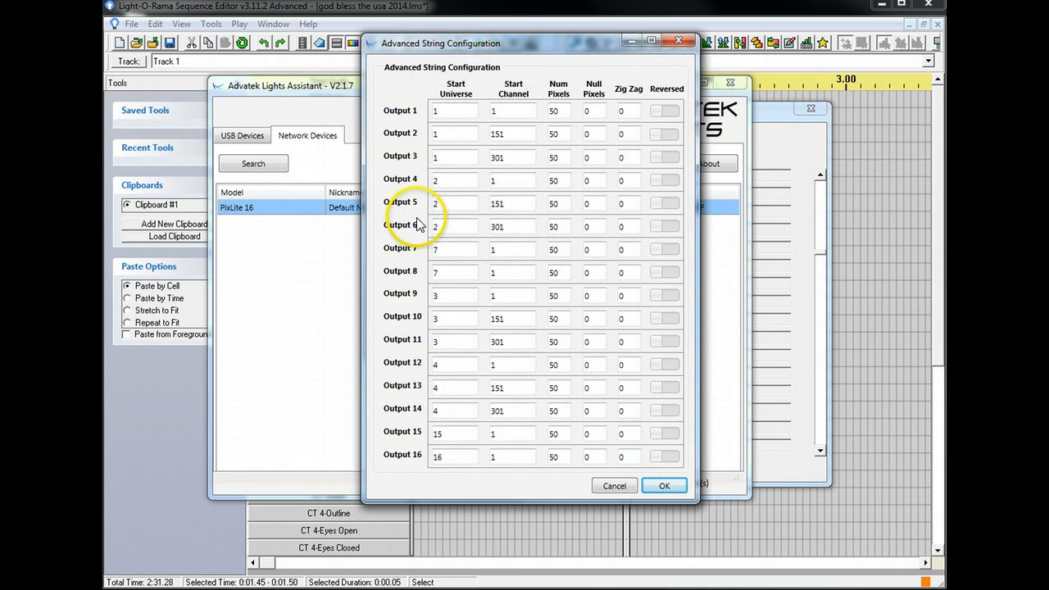
pyautogui.doubleClick(443, 180)
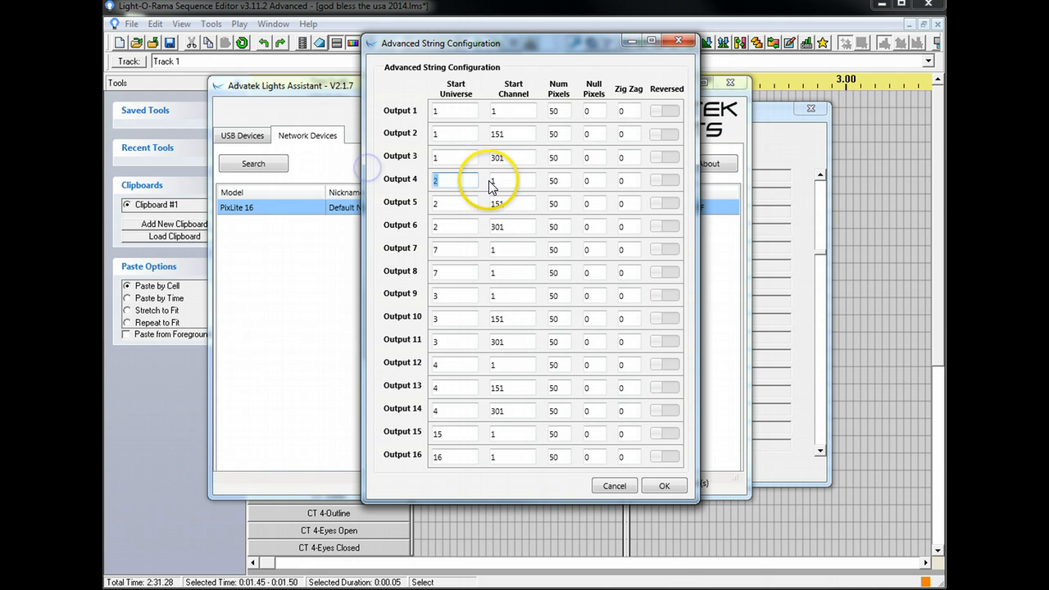
pyautogui.press('Tab')
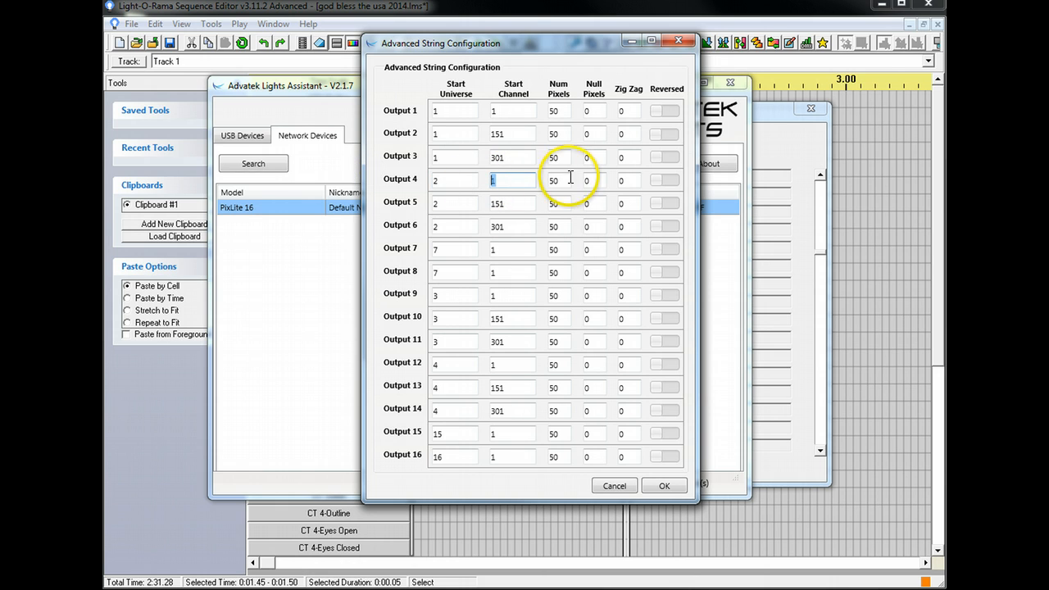
pyautogui.doubleClick(570, 178)
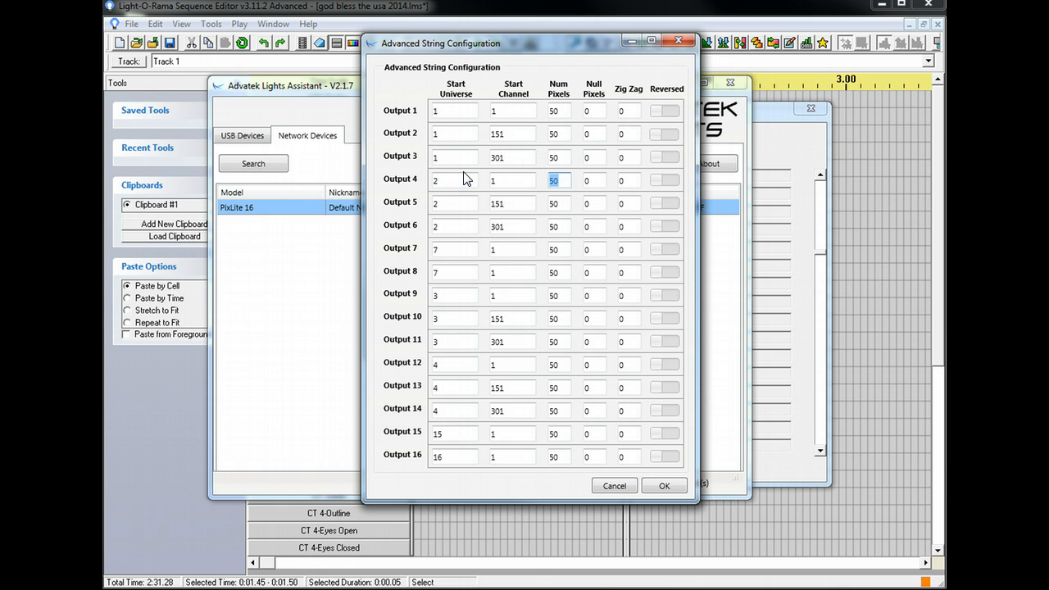
# Examine the Ribbon 4 channels in the Light-O-Rama channel configuration, from the start channels through the Ribbon 4 End channels.
pyautogui.click(756, 542)
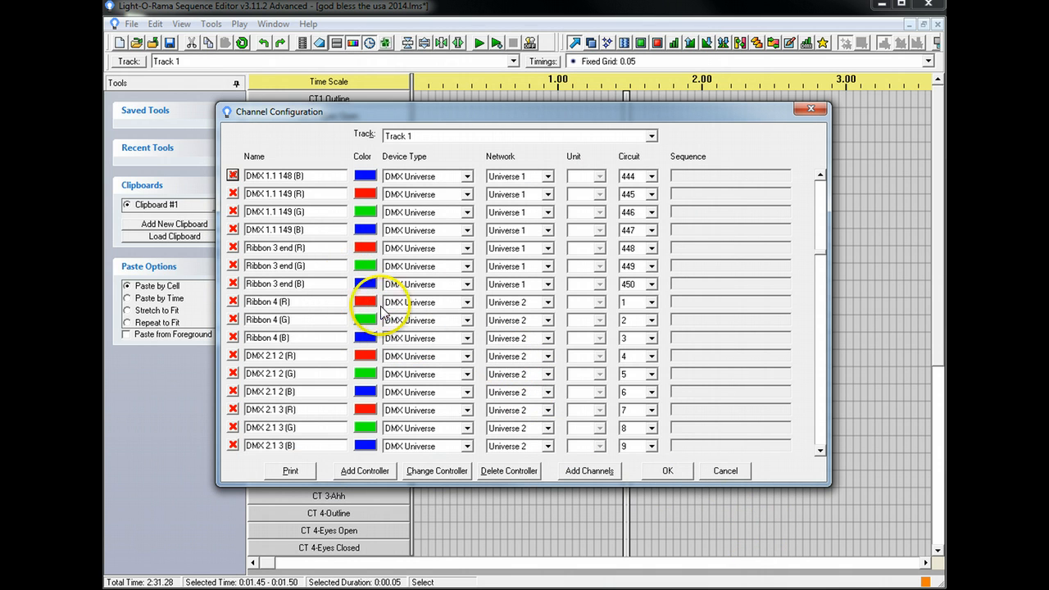
pyautogui.moveTo(250, 302); pyautogui.dragTo(308, 297)
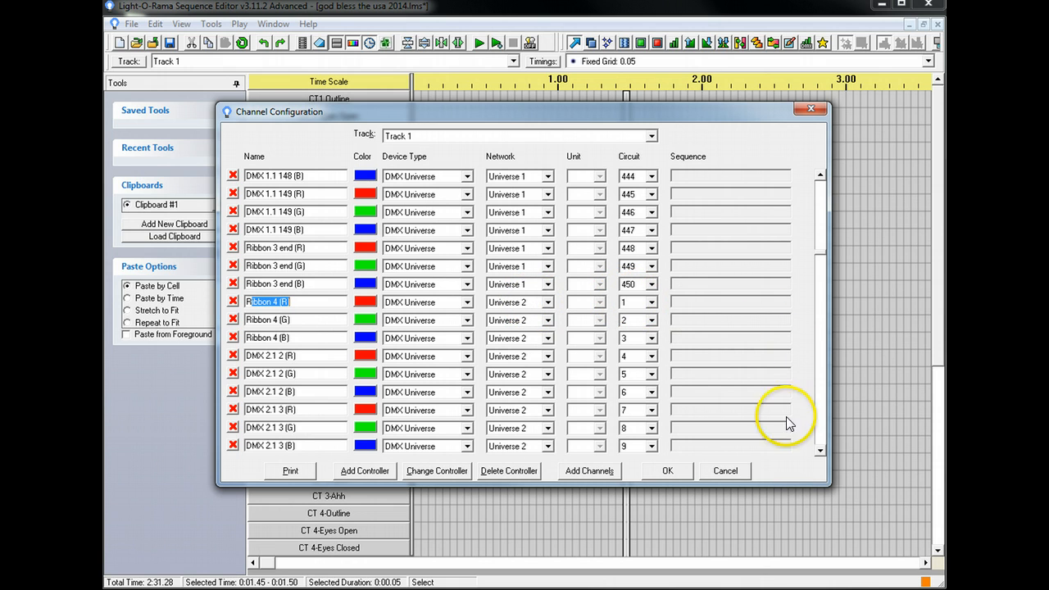
pyautogui.click(820, 435)
pyautogui.click(820, 435)
pyautogui.click(820, 435)
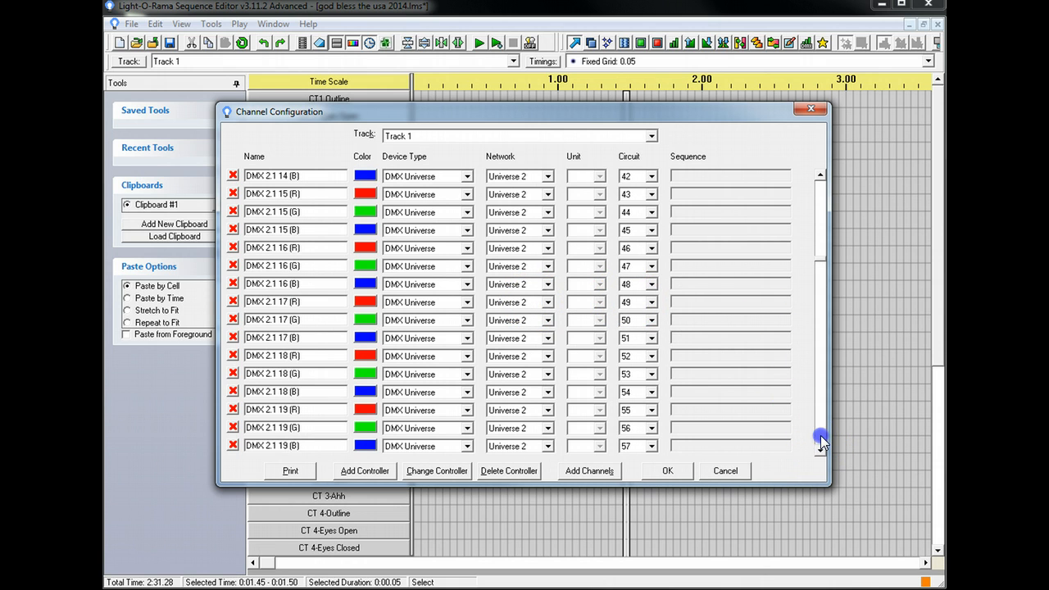
pyautogui.click(820, 435)
pyautogui.click(820, 435)
pyautogui.click(820, 435)
pyautogui.click(820, 435)
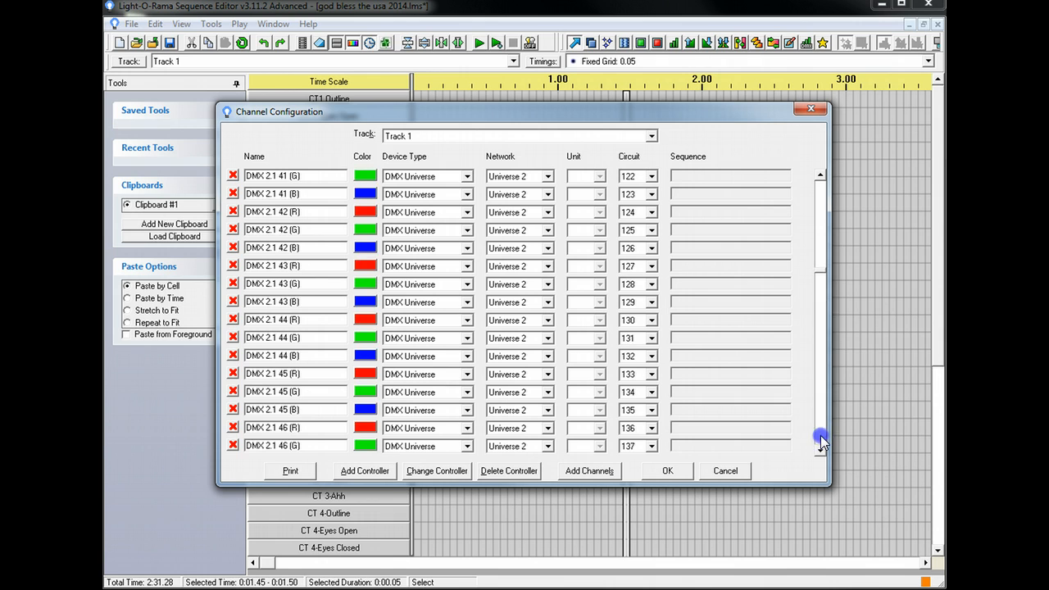
pyautogui.click(820, 435)
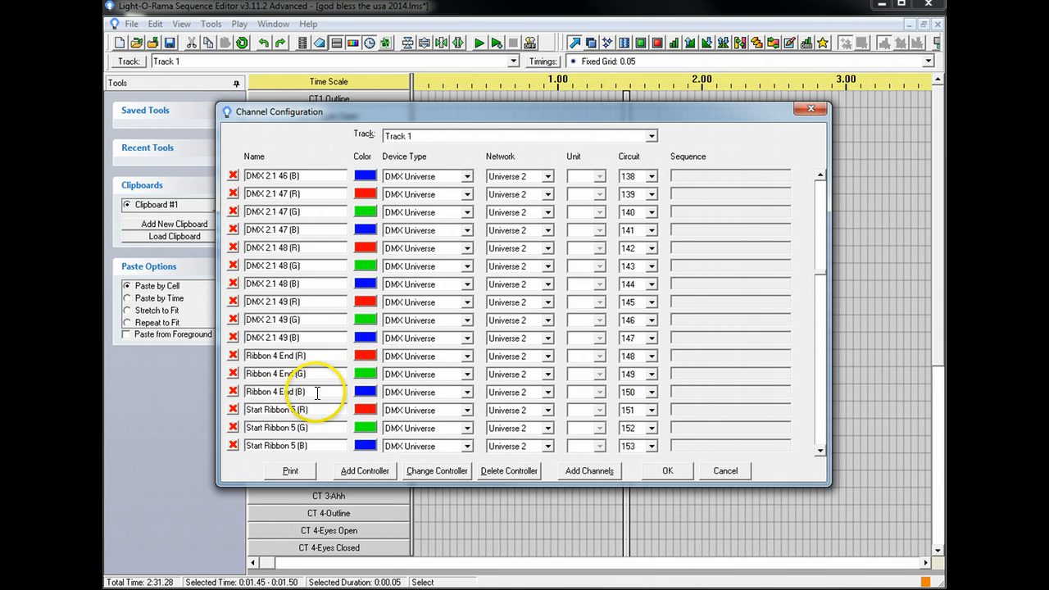
pyautogui.moveTo(307, 392); pyautogui.dragTo(237, 391)
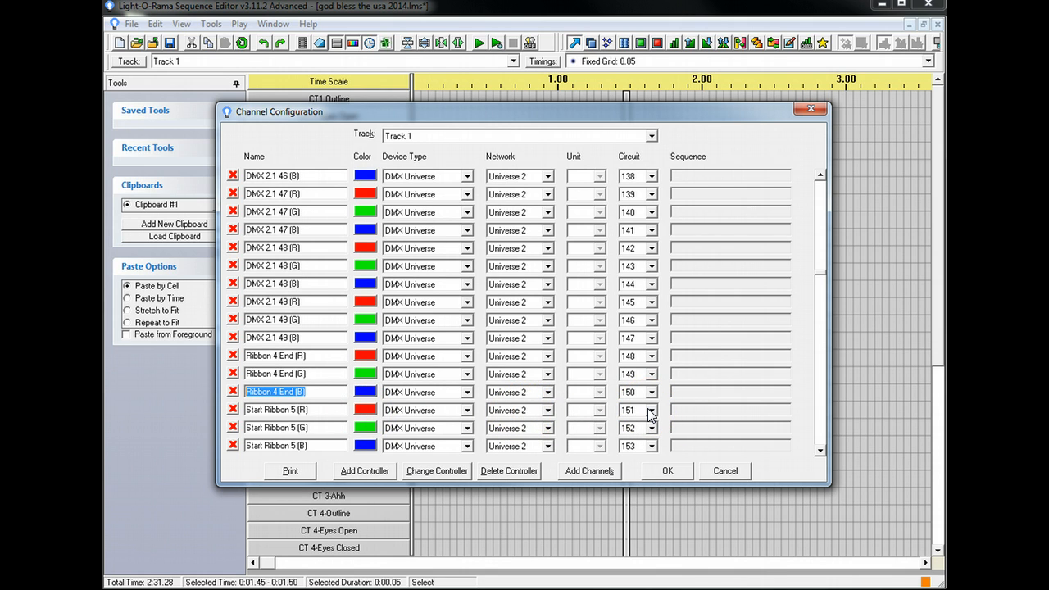
# Compare the last channels in the channel configuration with Output 14's start universe and start channel, and close the PixLite configuration without saving.
pyautogui.moveTo(821, 278); pyautogui.dragTo(822, 452)
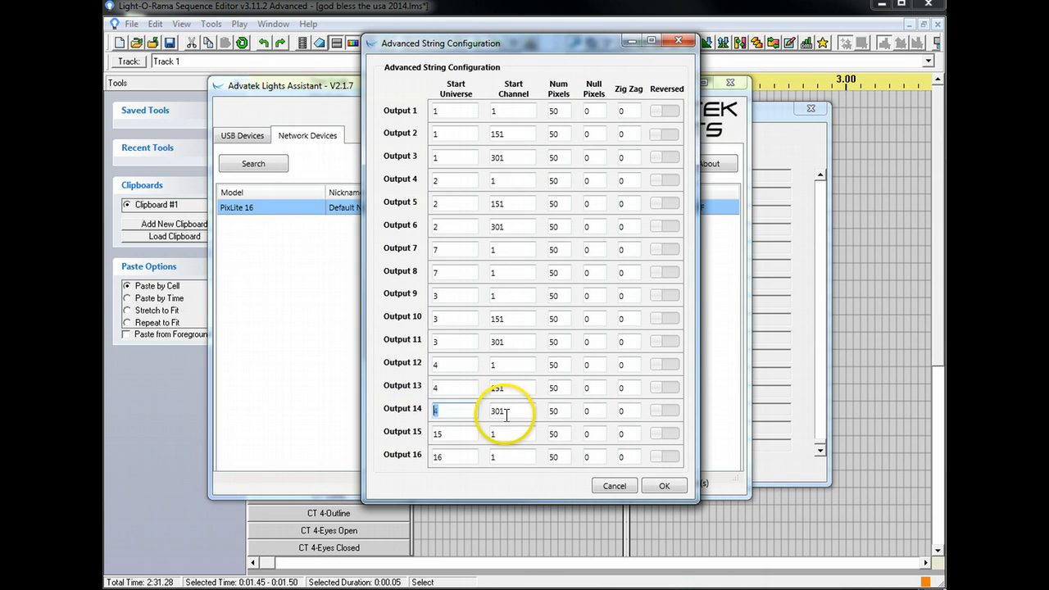
pyautogui.moveTo(505, 410); pyautogui.dragTo(465, 411)
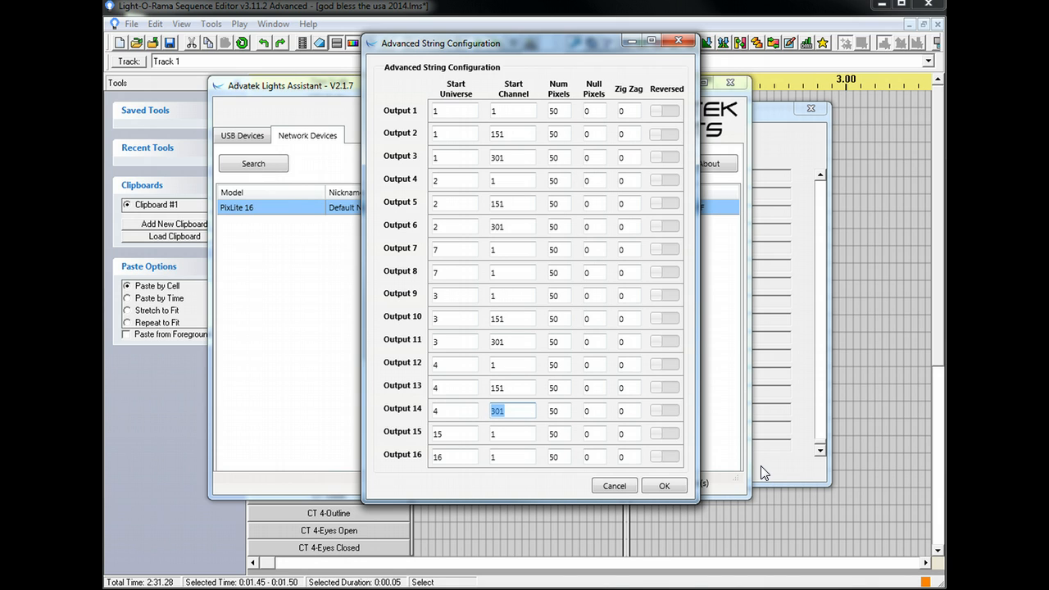
pyautogui.click(614, 485)
pyautogui.click(592, 343)
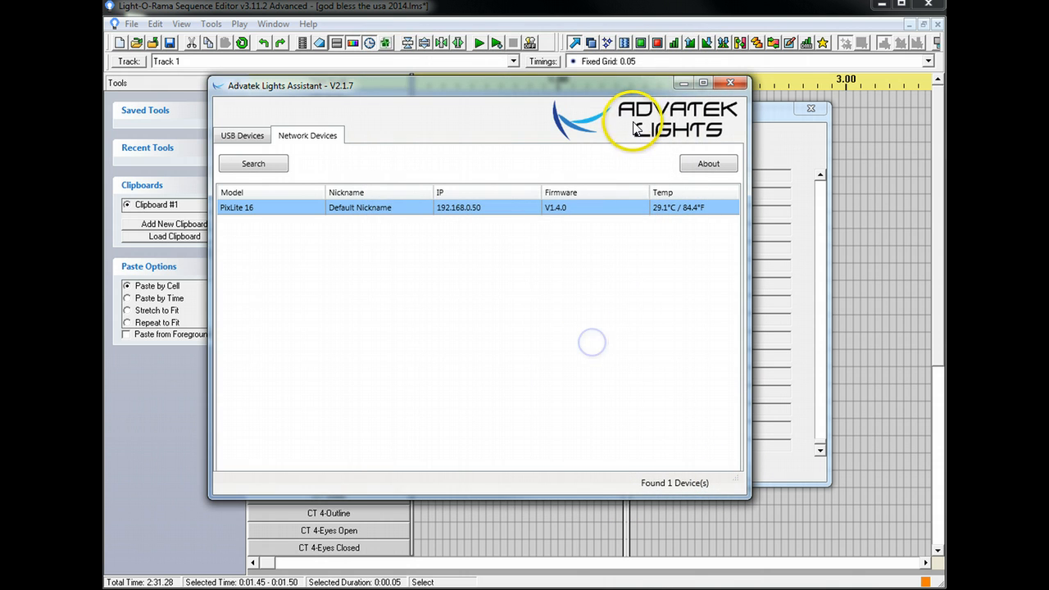
pyautogui.click(678, 81)
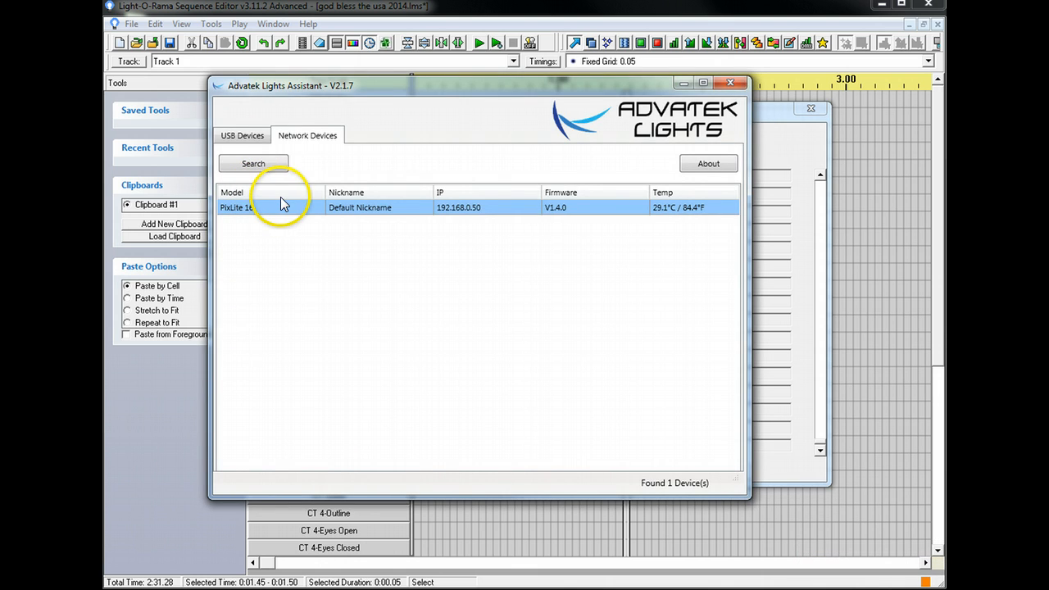
# Try start universes 2, 3 and 4 for Outputs 2, 3 and 4 of the PixLite 16, and discard the changes.
pyautogui.doubleClick(276, 209)
pyautogui.click(613, 169)
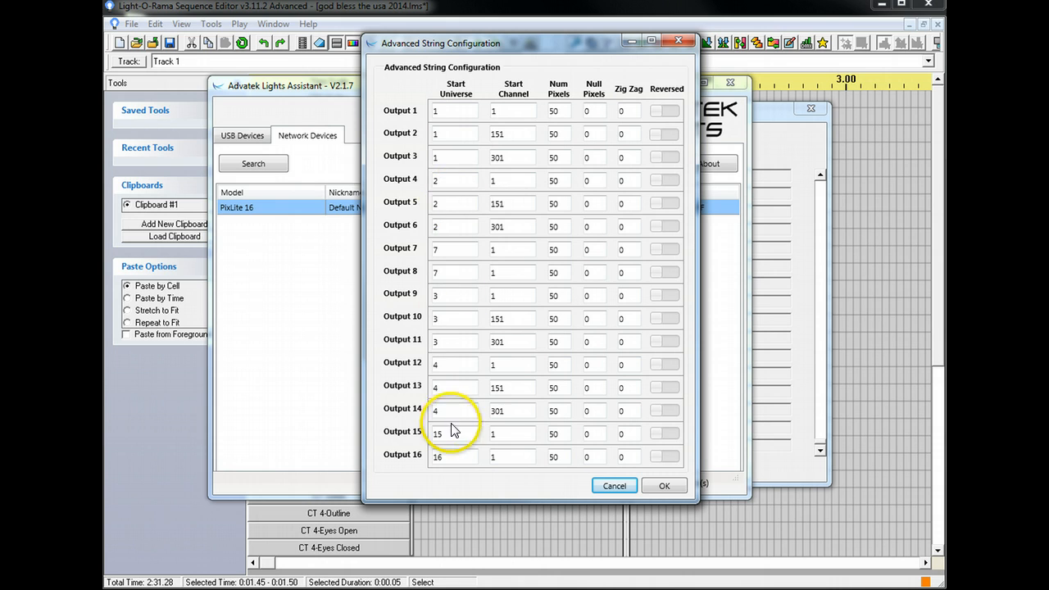
pyautogui.doubleClick(435, 110)
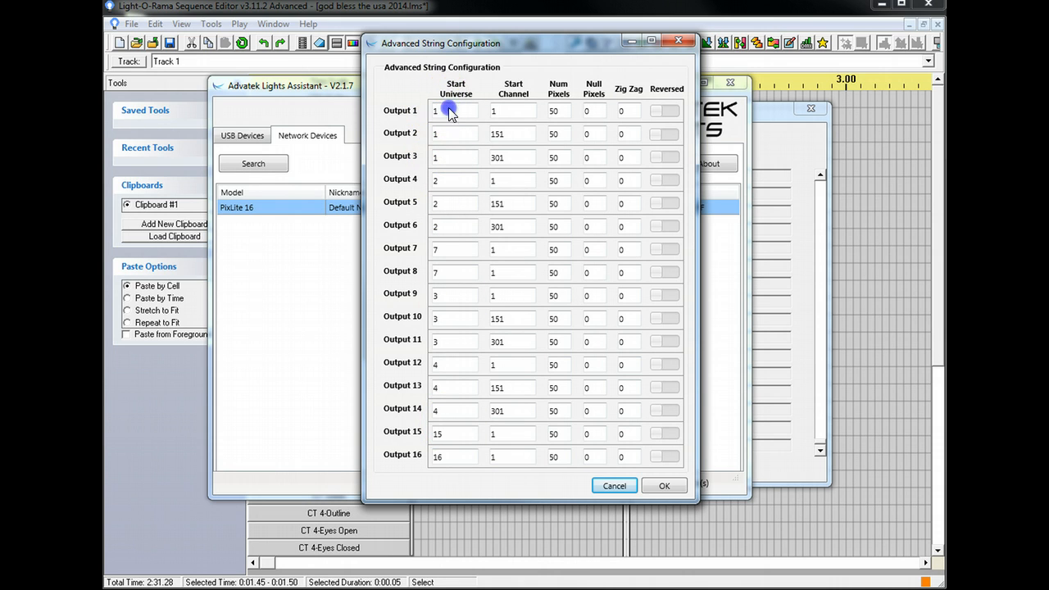
pyautogui.doubleClick(460, 132)
pyautogui.moveTo(447, 160); pyautogui.dragTo(414, 175)
pyautogui.write('3')
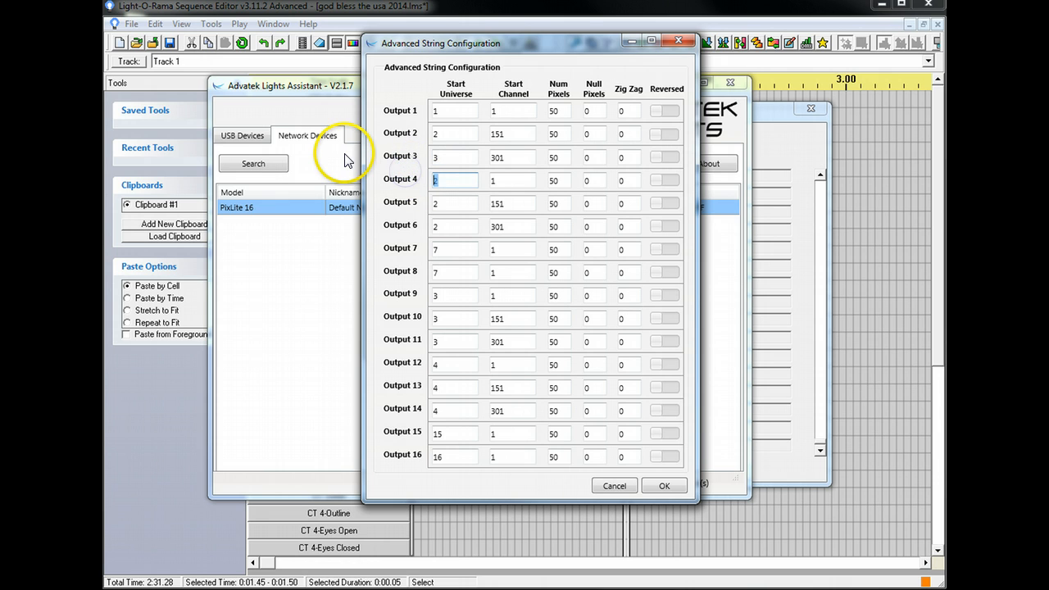
pyautogui.write('4')
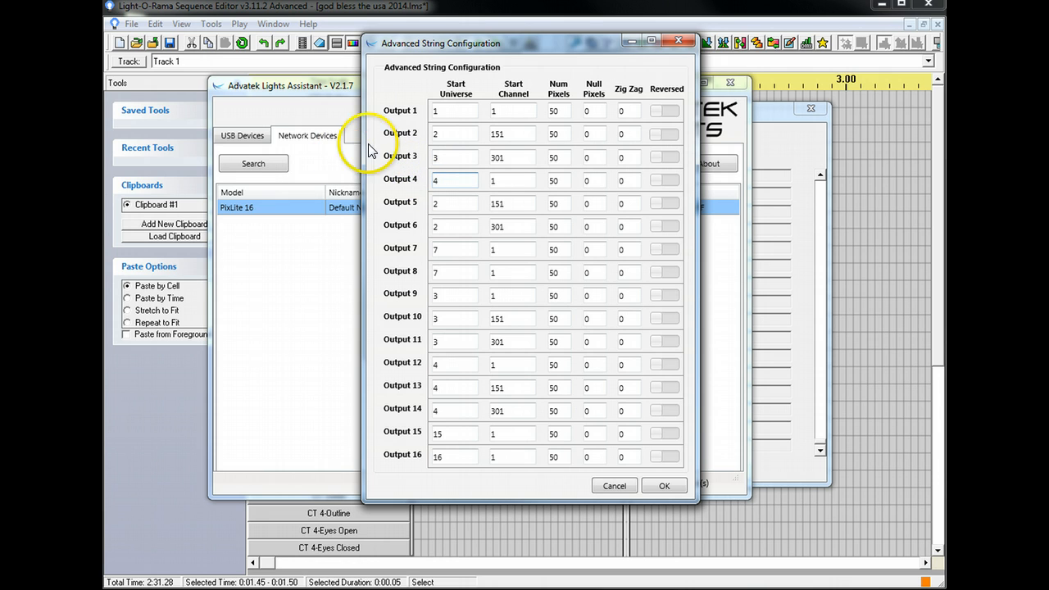
pyautogui.click(456, 429)
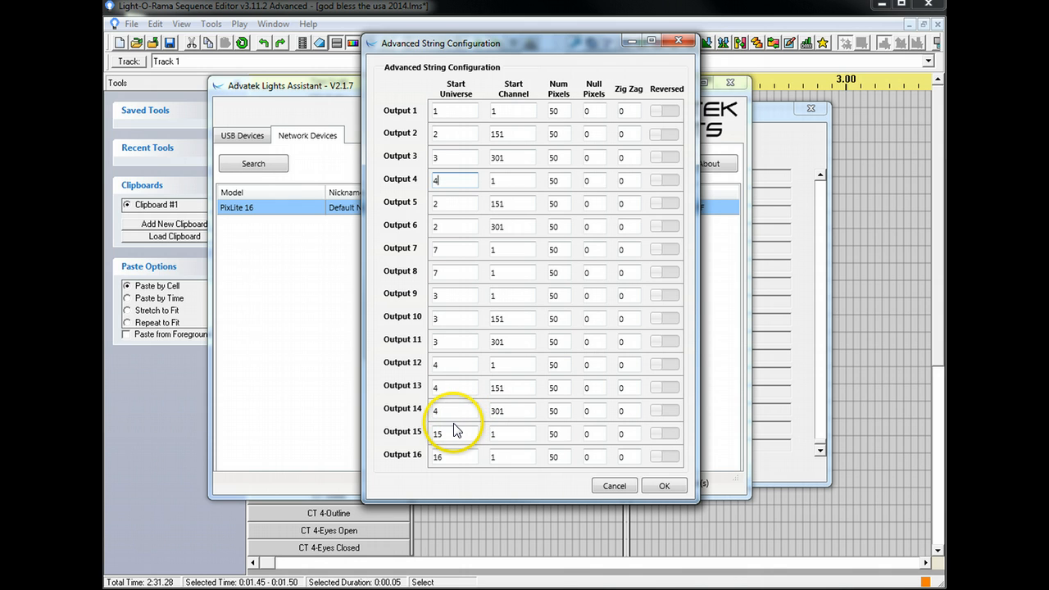
pyautogui.click(614, 485)
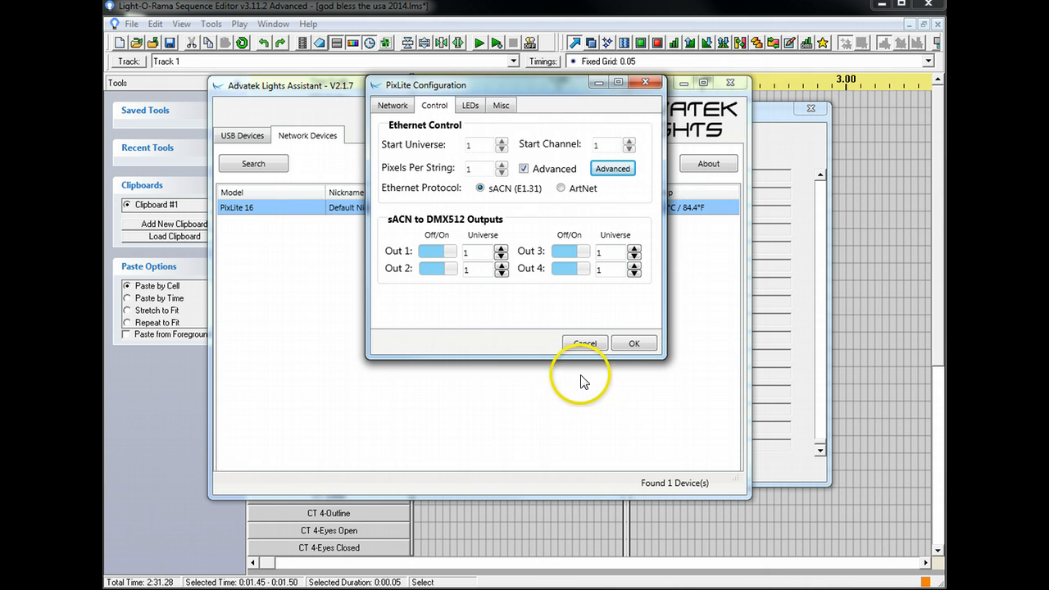
pyautogui.click(580, 344)
# Review the Universe 1 channels in the Light-O-Rama channel configuration, including the transition from Ribbon 1 to Ribbon 2.
pyautogui.click(794, 469)
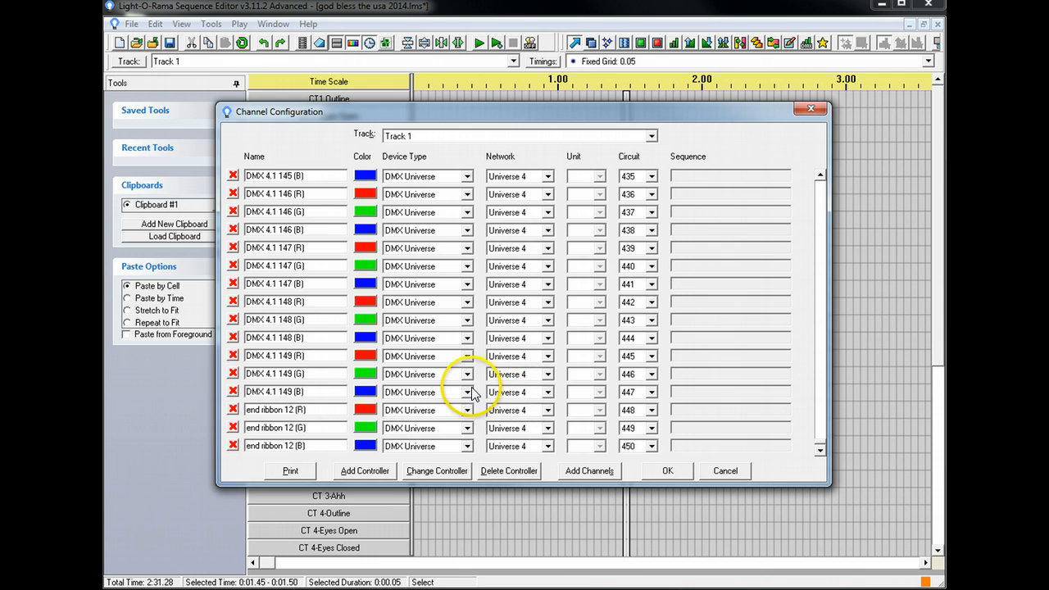
pyautogui.moveTo(811, 436); pyautogui.dragTo(823, 189)
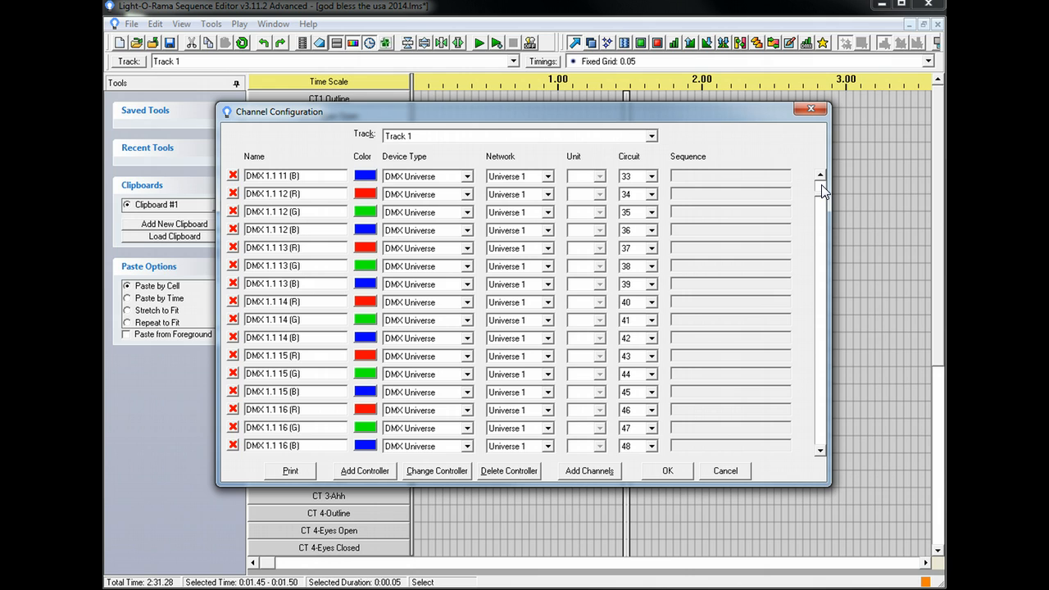
pyautogui.click(820, 260)
pyautogui.click(820, 261)
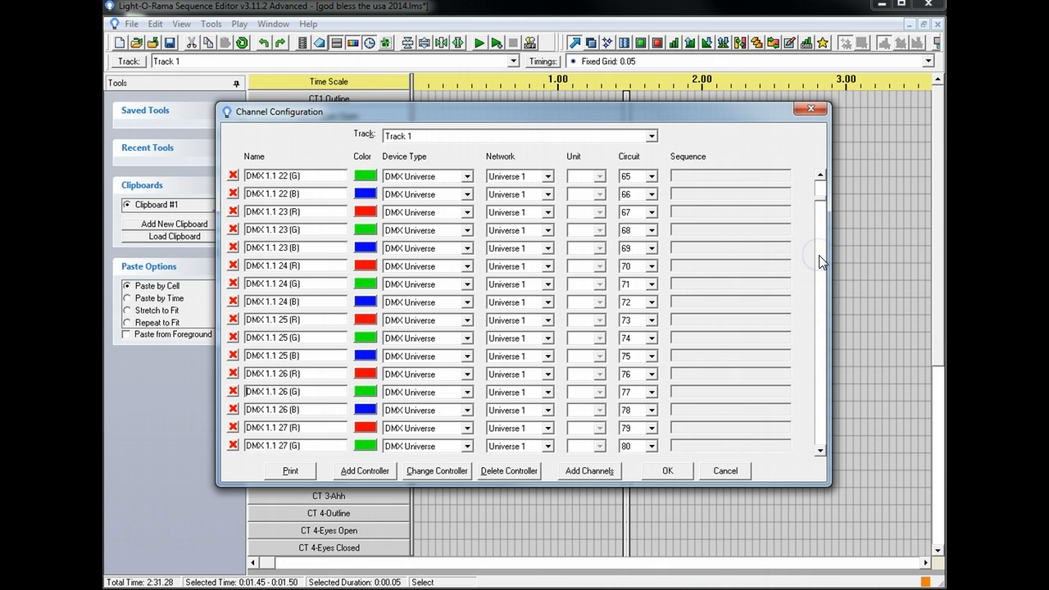
pyautogui.click(819, 261)
pyautogui.click(820, 260)
pyautogui.click(819, 261)
pyautogui.click(818, 259)
pyautogui.click(818, 259)
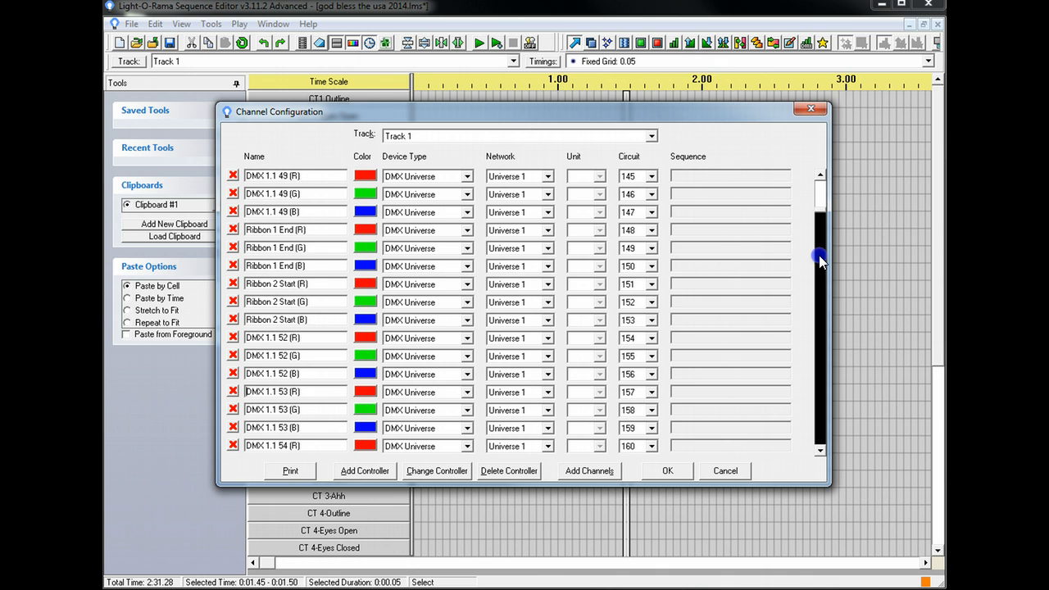
pyautogui.click(818, 260)
pyautogui.click(816, 266)
pyautogui.click(817, 270)
pyautogui.click(816, 270)
pyautogui.click(817, 271)
pyautogui.click(816, 270)
pyautogui.click(817, 271)
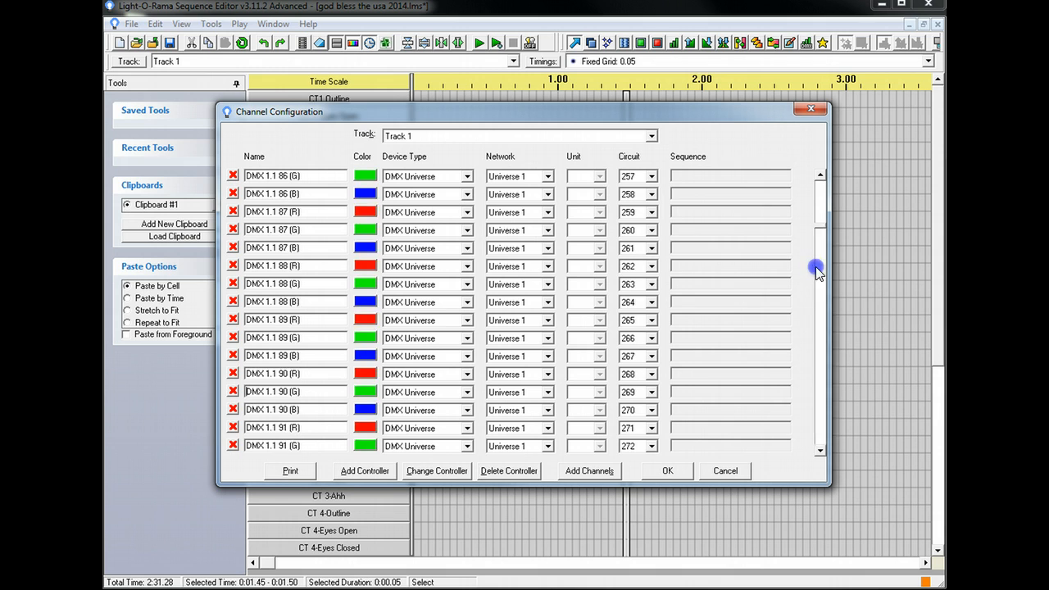
pyautogui.click(817, 271)
pyautogui.click(816, 270)
pyautogui.click(816, 271)
pyautogui.click(817, 271)
pyautogui.click(817, 270)
pyautogui.click(817, 270)
pyautogui.click(817, 271)
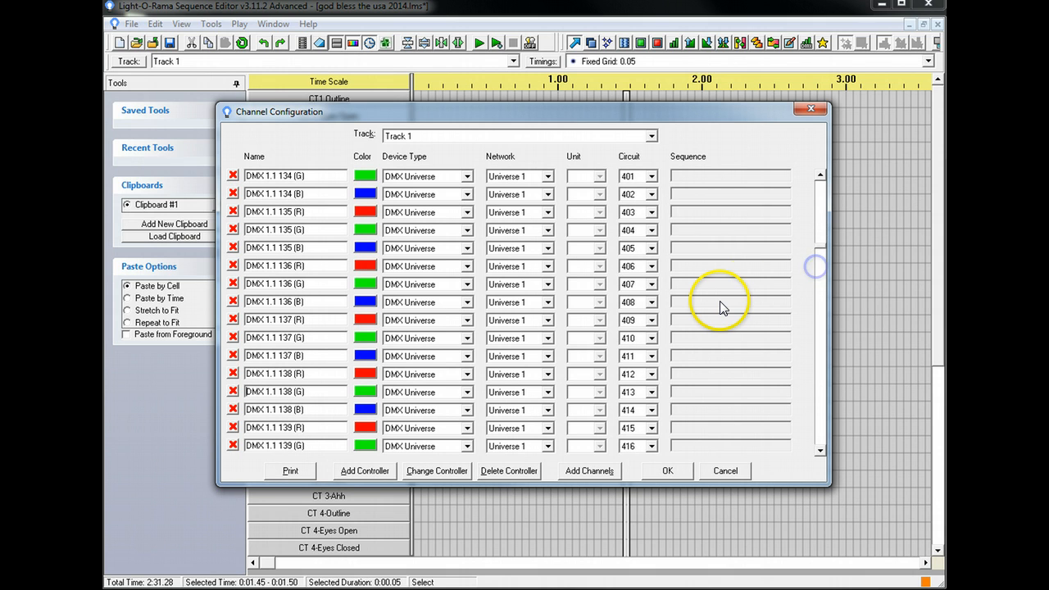
# Assign the Ribbon 2 Start (R) channel to Universe 2, circuit 1.
pyautogui.scroll(15, 722, 302)
pyautogui.click(821, 198)
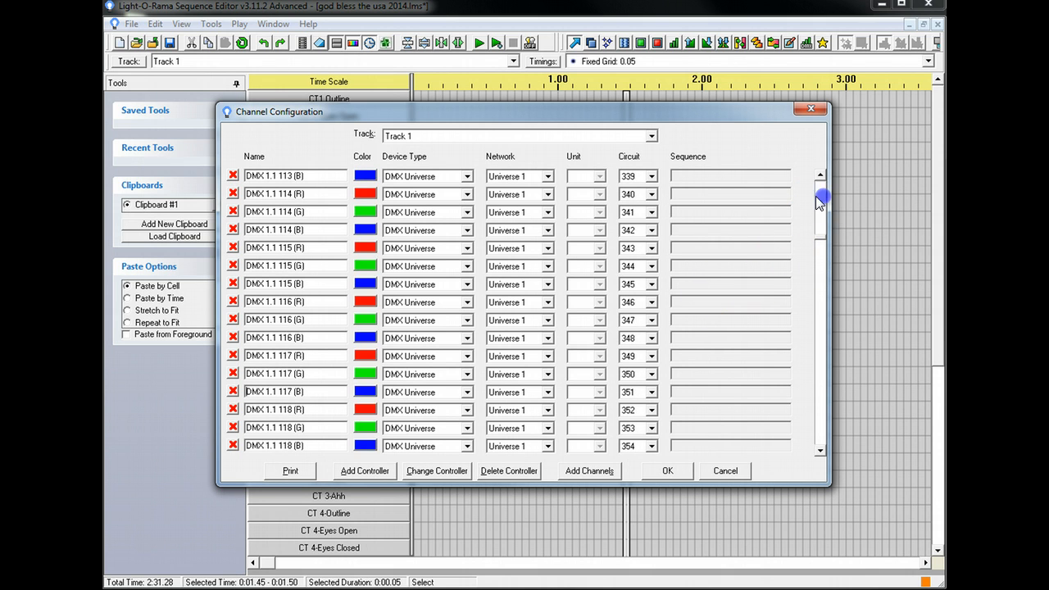
pyautogui.click(817, 197)
pyautogui.click(815, 197)
pyautogui.click(815, 196)
pyautogui.click(815, 196)
pyautogui.click(815, 196)
pyautogui.click(815, 197)
pyautogui.click(815, 197)
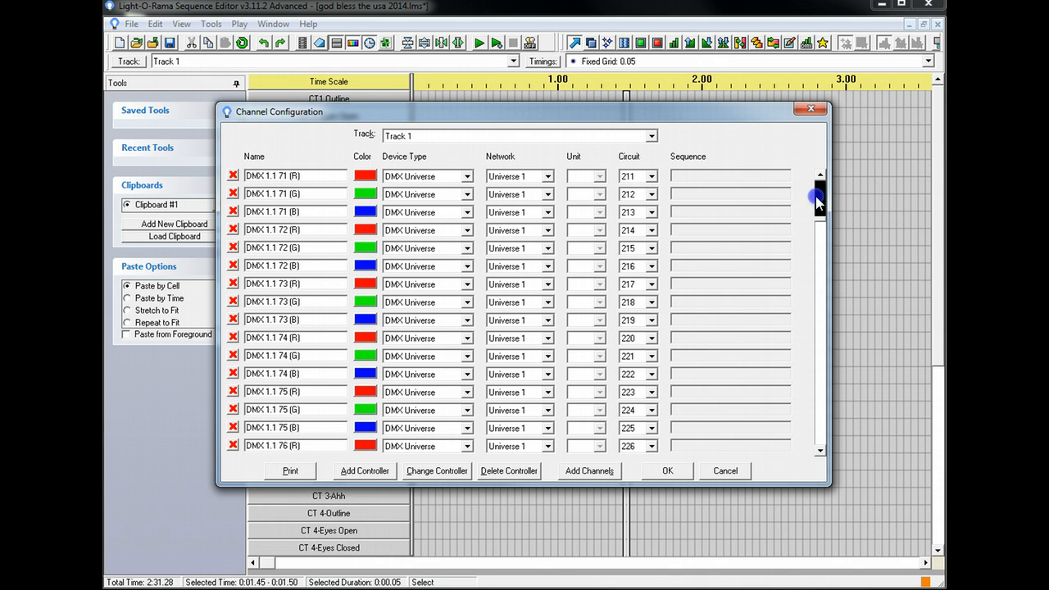
pyautogui.click(816, 197)
pyautogui.click(815, 197)
pyautogui.click(815, 197)
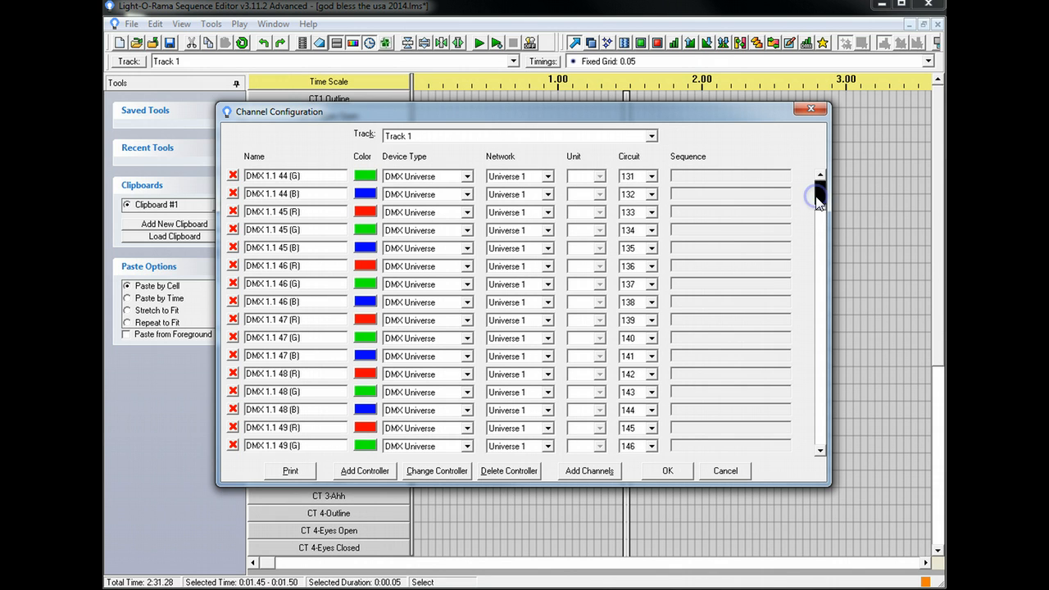
pyautogui.scroll(-1, 557, 401)
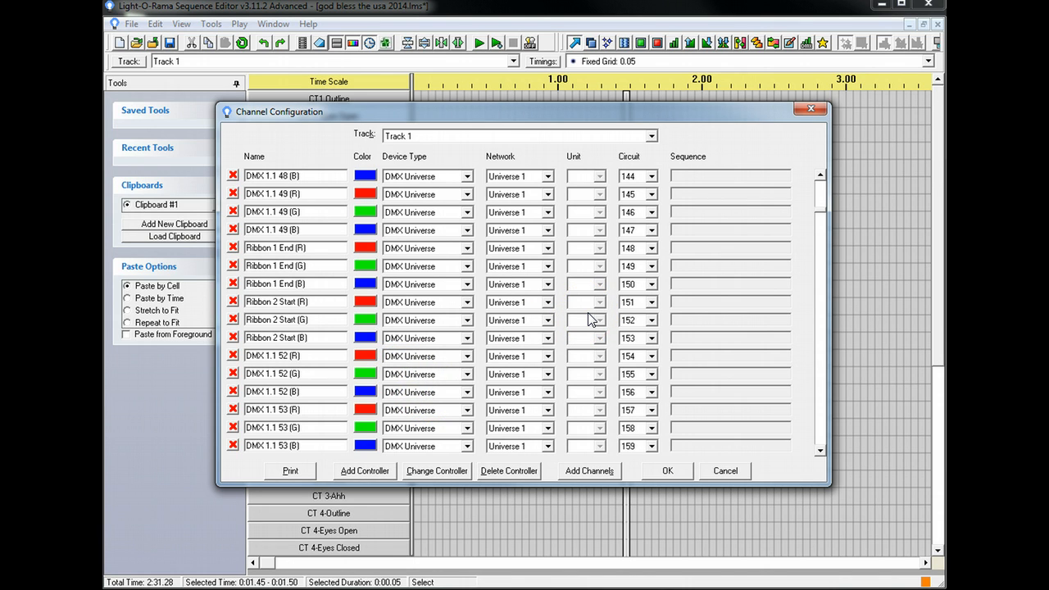
pyautogui.click(548, 302)
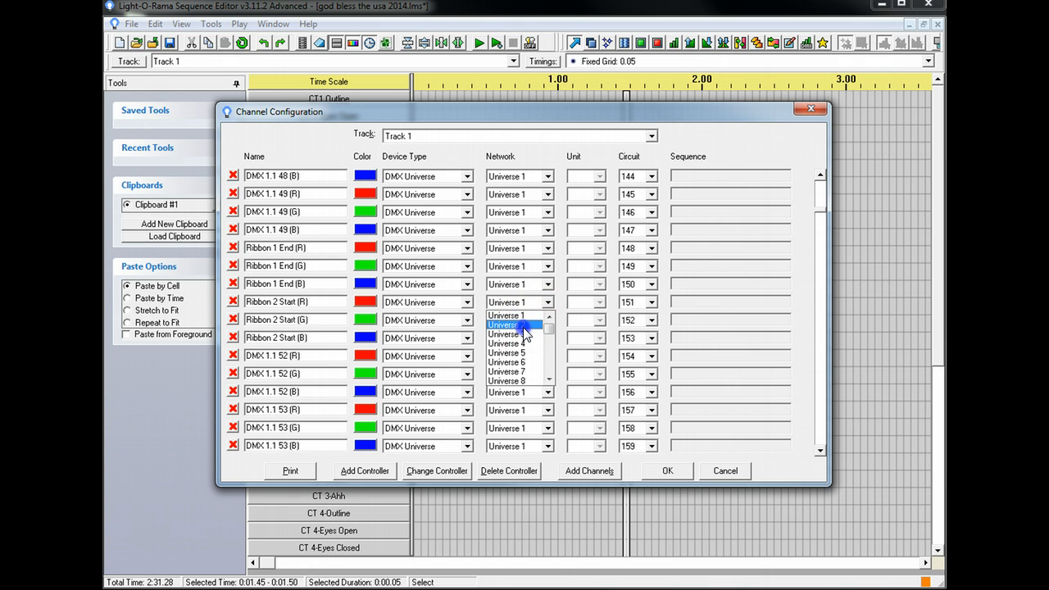
pyautogui.click(524, 324)
pyautogui.click(651, 302)
pyautogui.moveTo(653, 342); pyautogui.dragTo(646, 305)
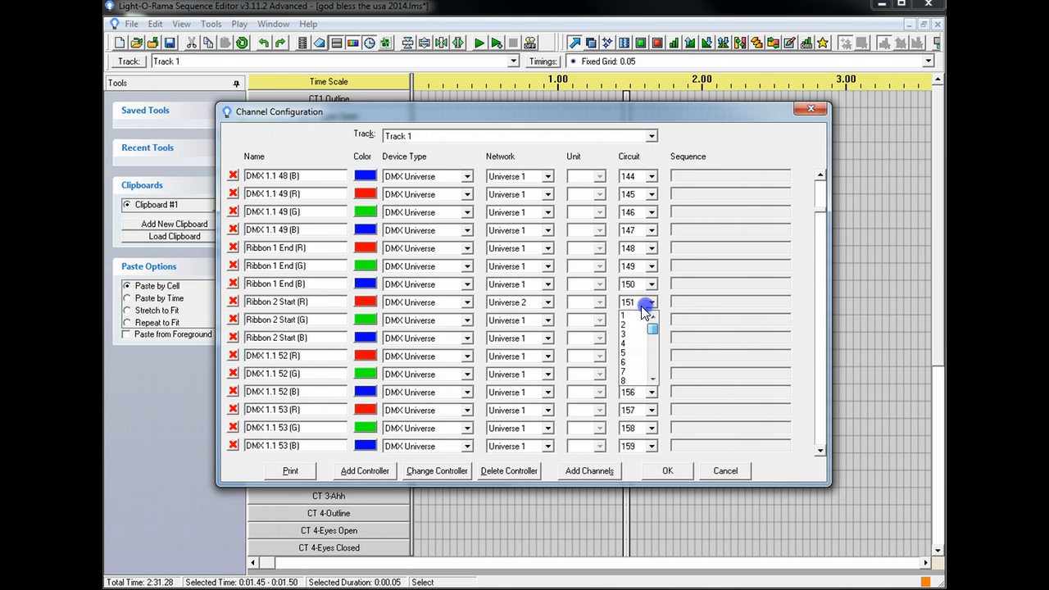
pyautogui.click(627, 316)
# Assign Ribbon 2 Start (G) and Ribbon 2 Start (B) to Universe 2, circuits 2 and 3.
pyautogui.click(551, 320)
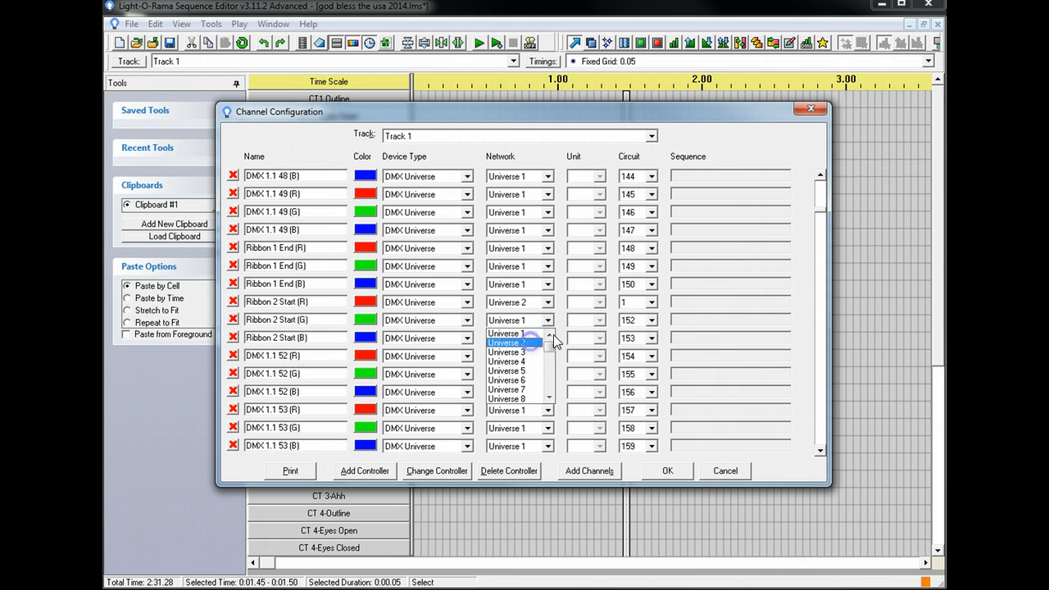
pyautogui.click(506, 342)
pyautogui.click(651, 320)
pyautogui.moveTo(653, 352); pyautogui.dragTo(652, 340)
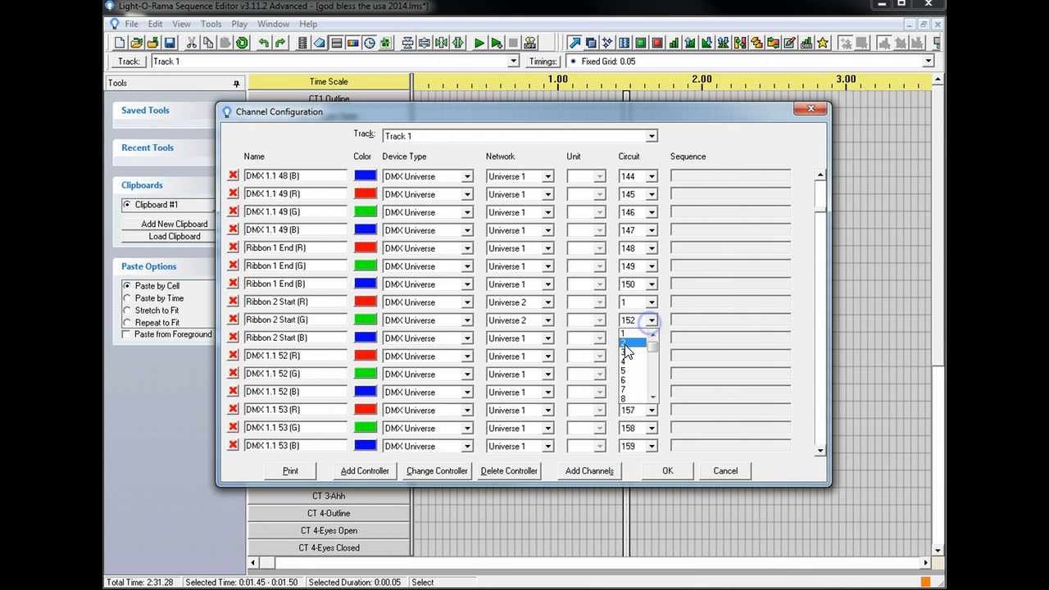
pyautogui.click(624, 343)
pyautogui.click(543, 338)
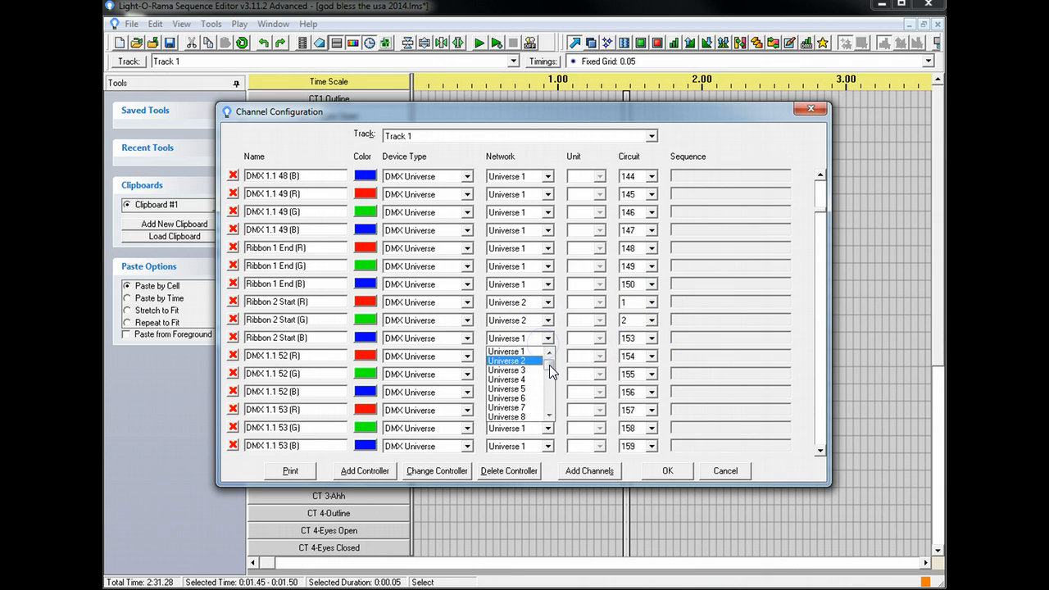
pyautogui.click(525, 360)
pyautogui.click(651, 337)
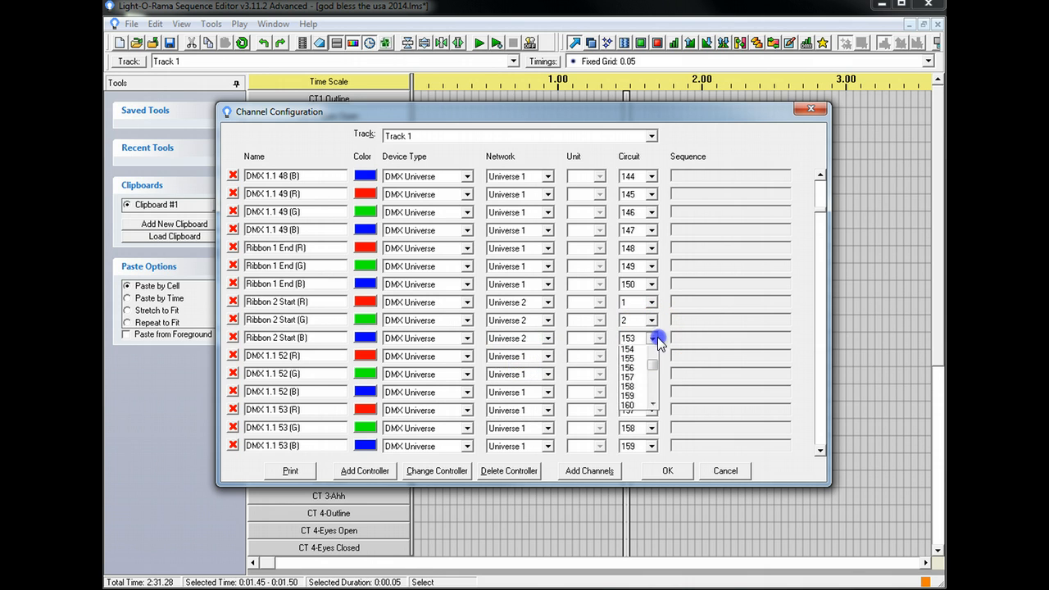
pyautogui.moveTo(653, 384); pyautogui.dragTo(649, 344)
pyautogui.click(628, 370)
# Assign the DMX 1.1 52 (R) channel to Universe 2, circuit 4.
pyautogui.click(548, 356)
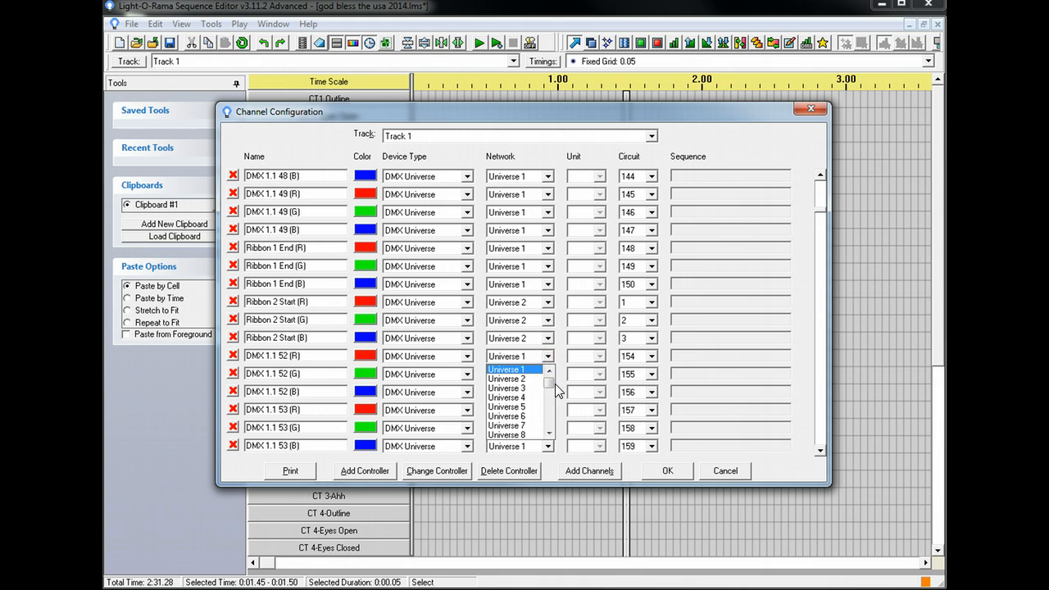
pyautogui.click(539, 379)
pyautogui.click(651, 355)
pyautogui.moveTo(654, 401); pyautogui.dragTo(656, 374)
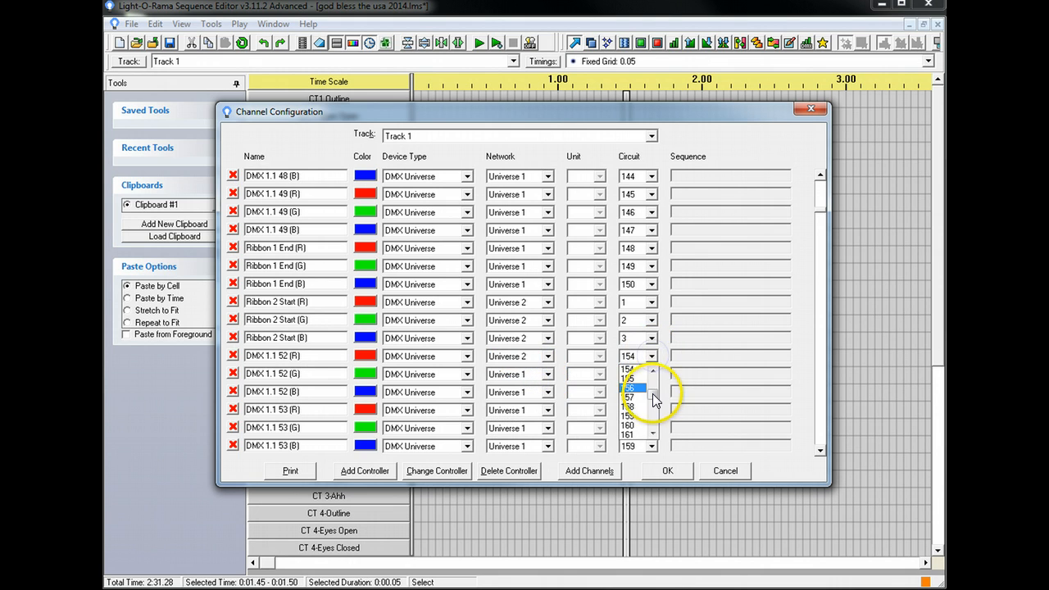
pyautogui.click(624, 397)
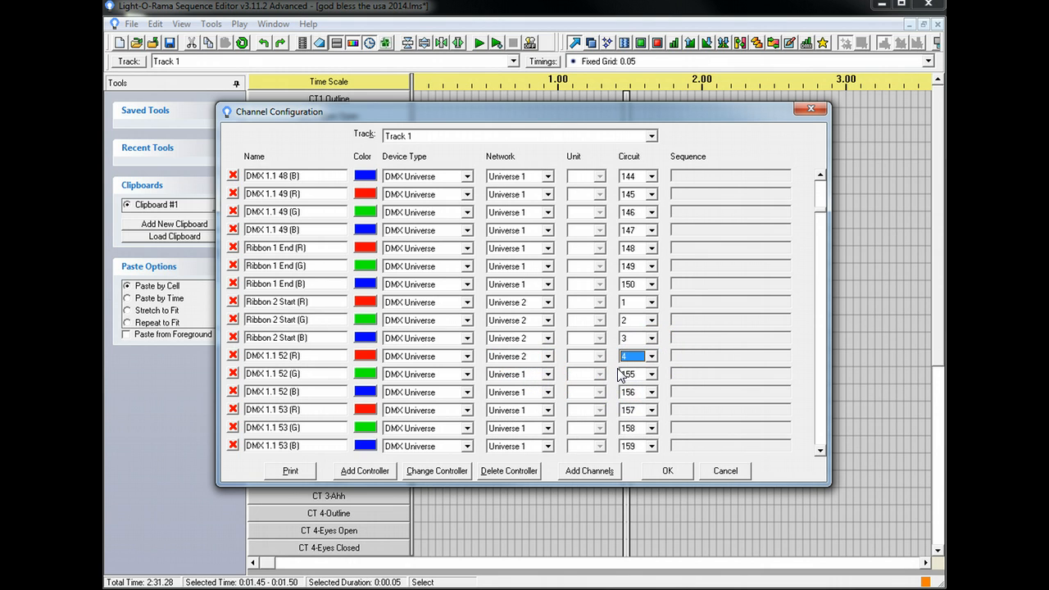